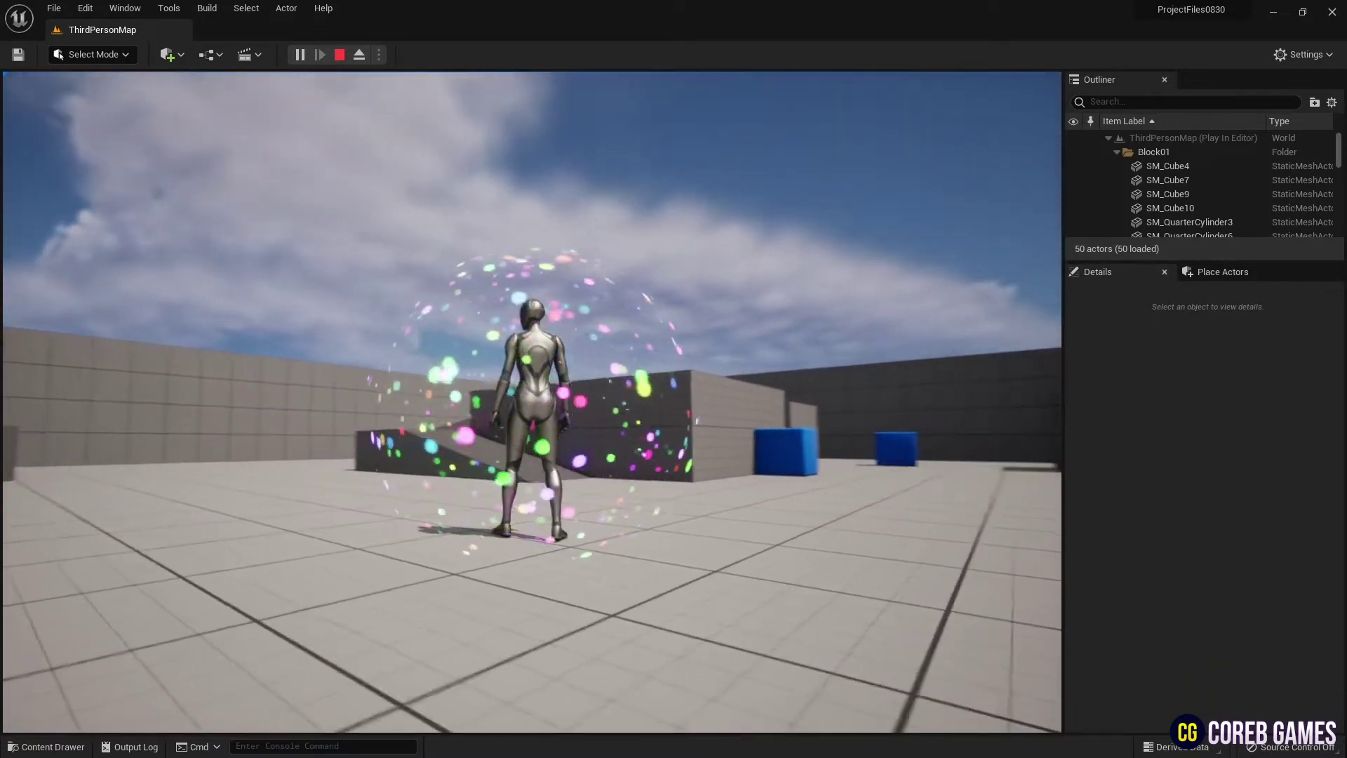
key(w)
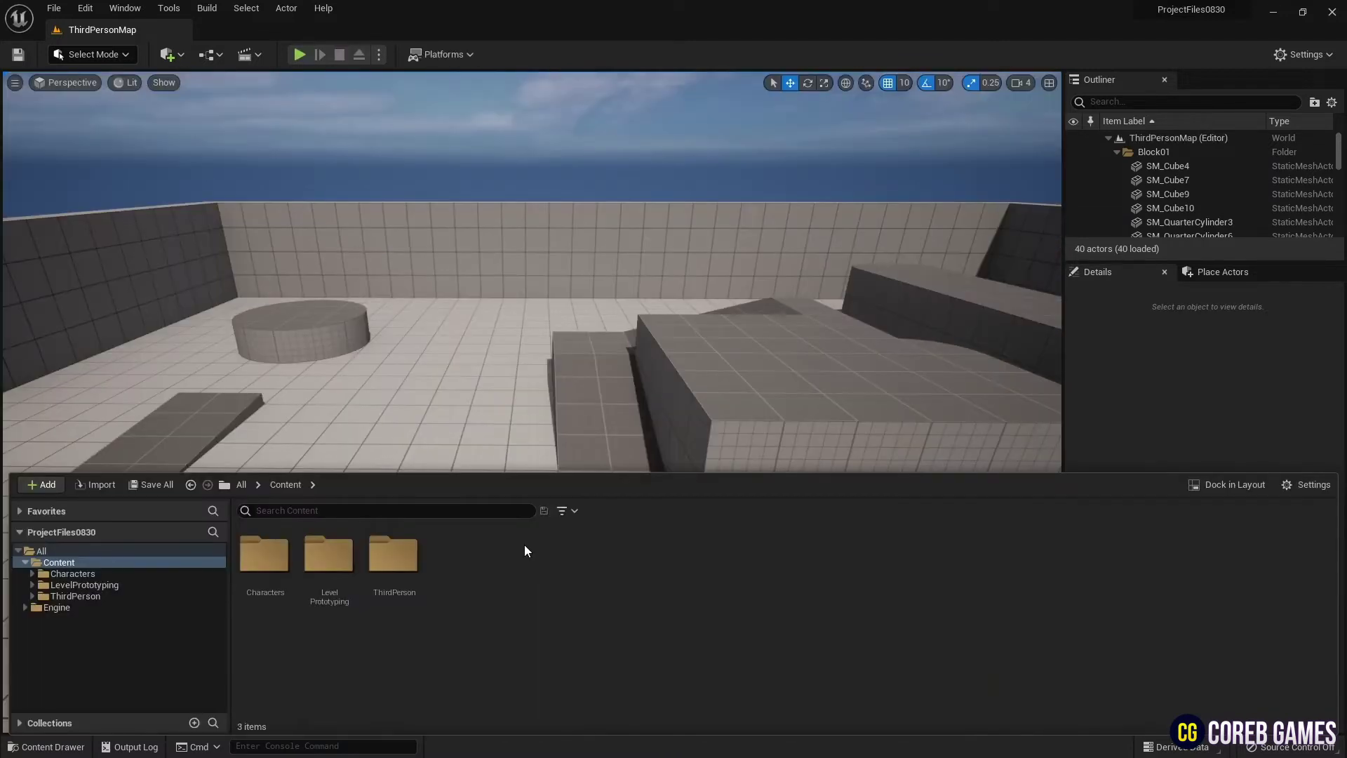
Create a new Niagara system in the Content folder from the Fountain emitter.
right_click(526, 550)
click(618, 256)
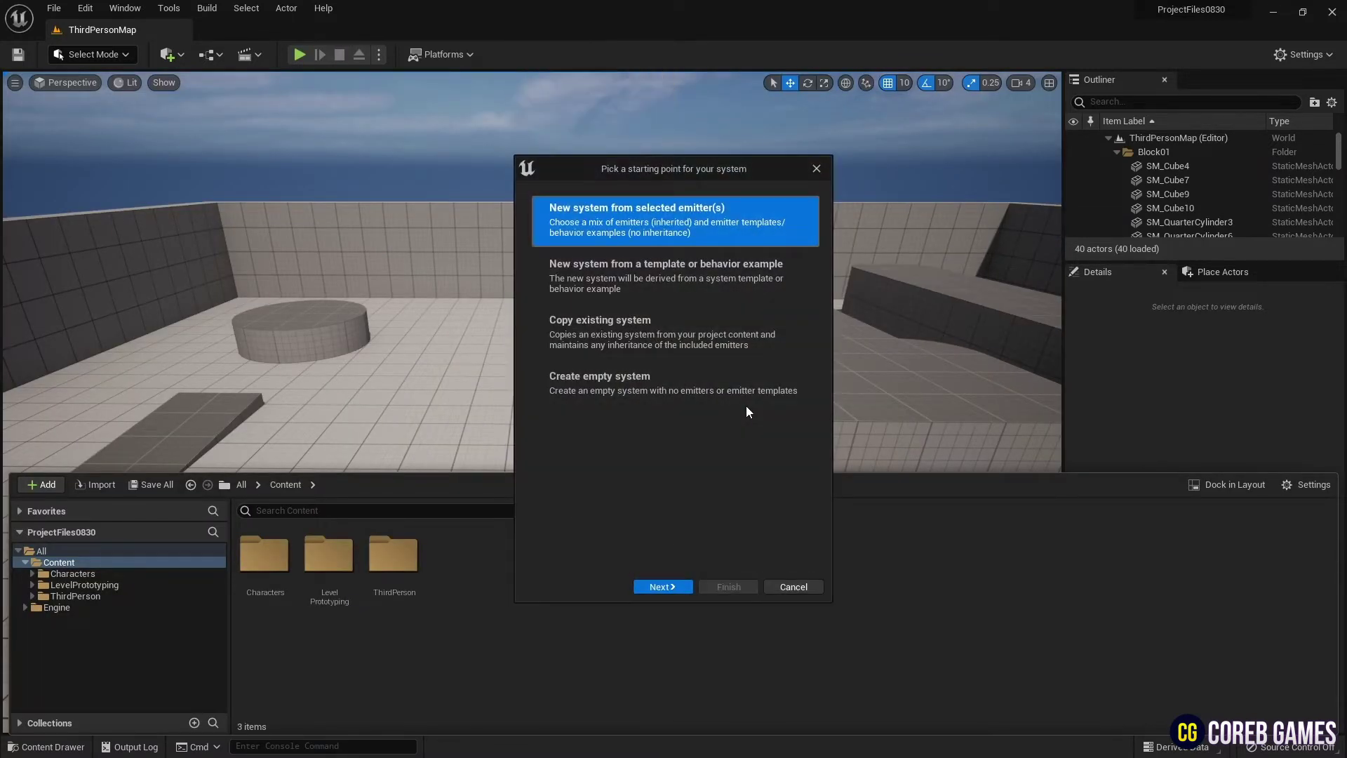
click(663, 587)
scroll(642, 480, down, 2)
click(676, 393)
click(804, 563)
click(728, 587)
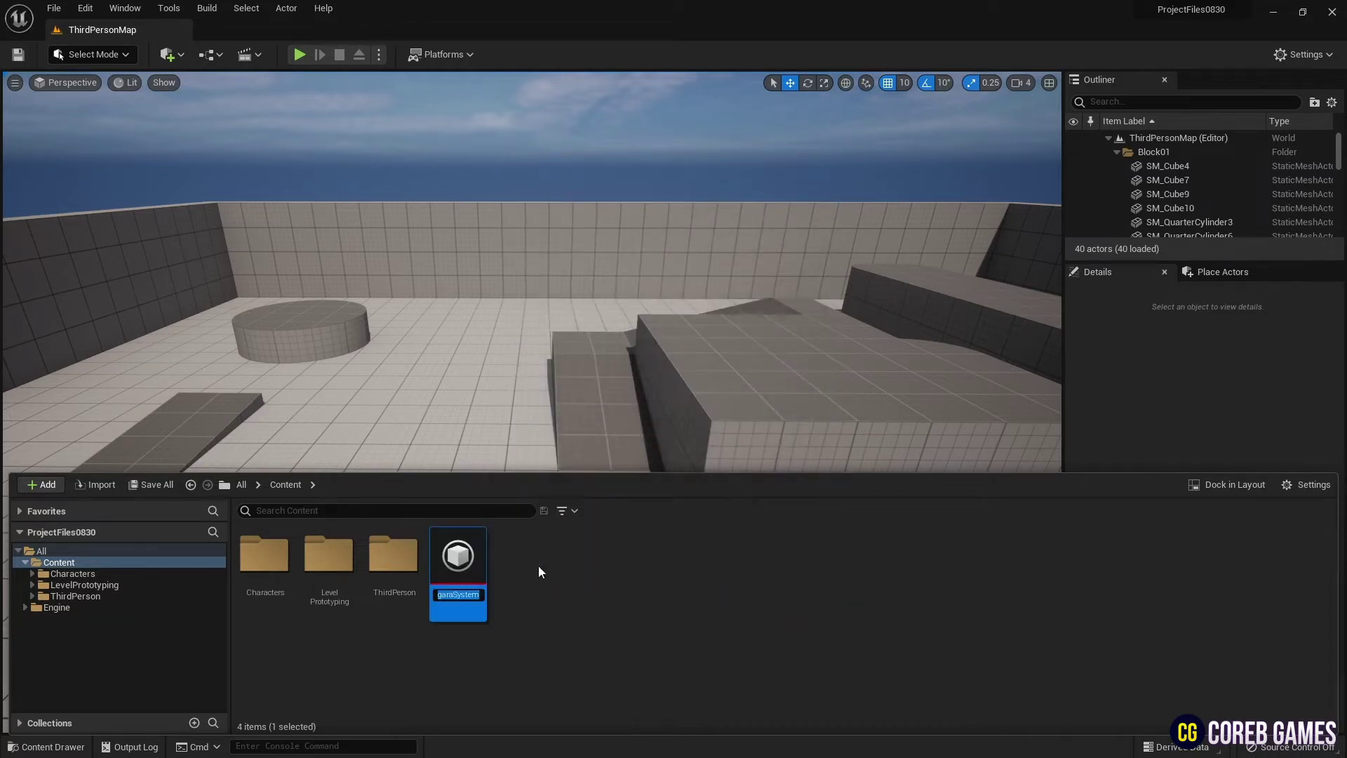
Name the new Niagara system NS_BubbleShield and open it for editing.
text(NS_S)
key(BackSpace)
text(BubbleShield)
key(Return)
double_click(462, 565)
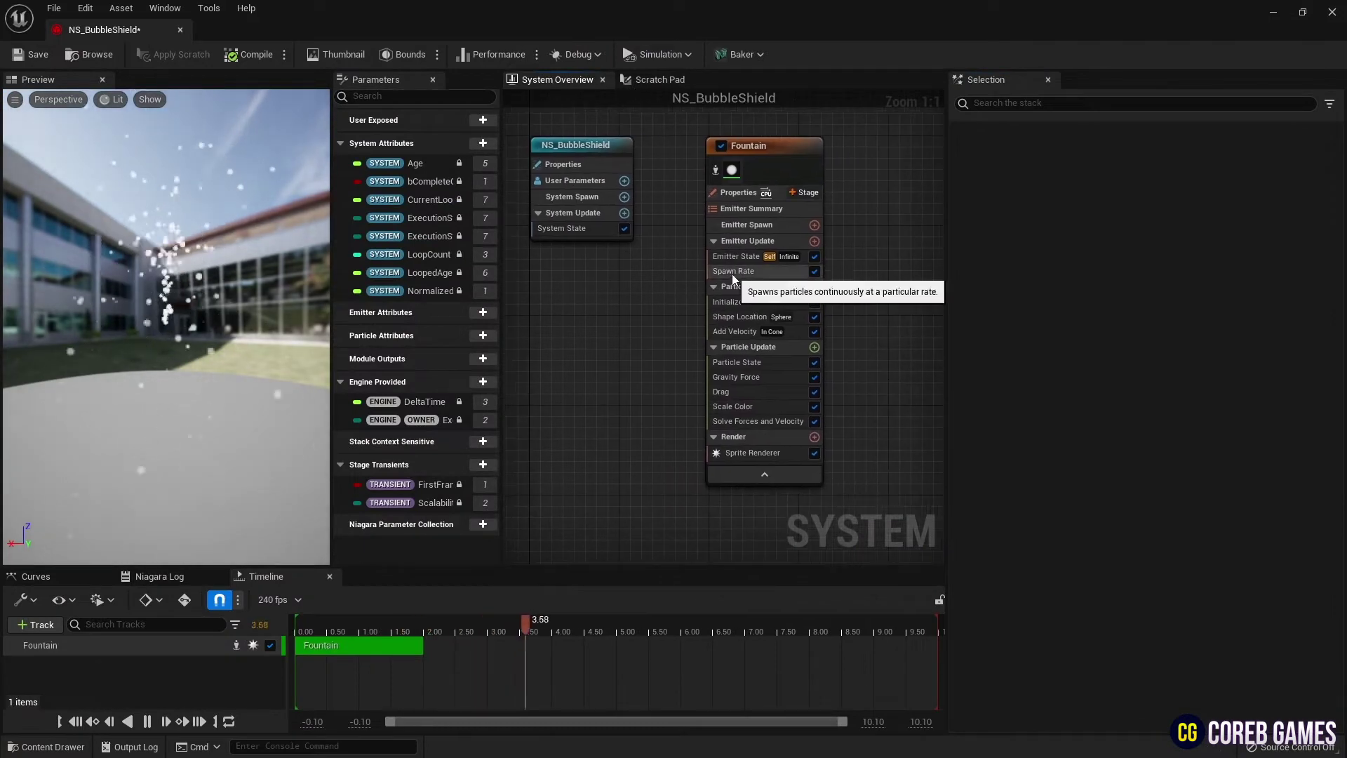
In the Fountain emitter properties, enable Local Space, set the Sim Target to GPUCompute Sim and enable Fixed Bounds.
click(734, 258)
click(738, 192)
click(1080, 194)
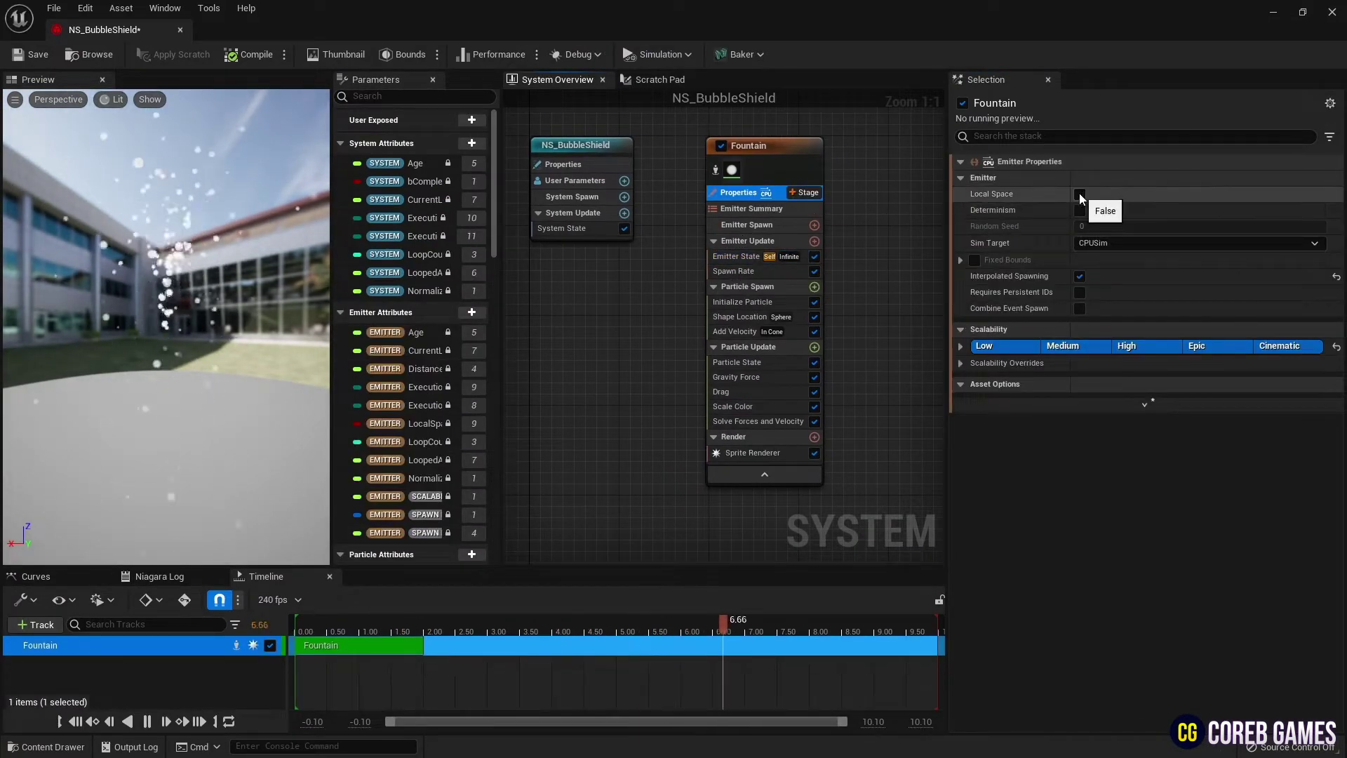
click(1115, 243)
click(1129, 272)
click(975, 297)
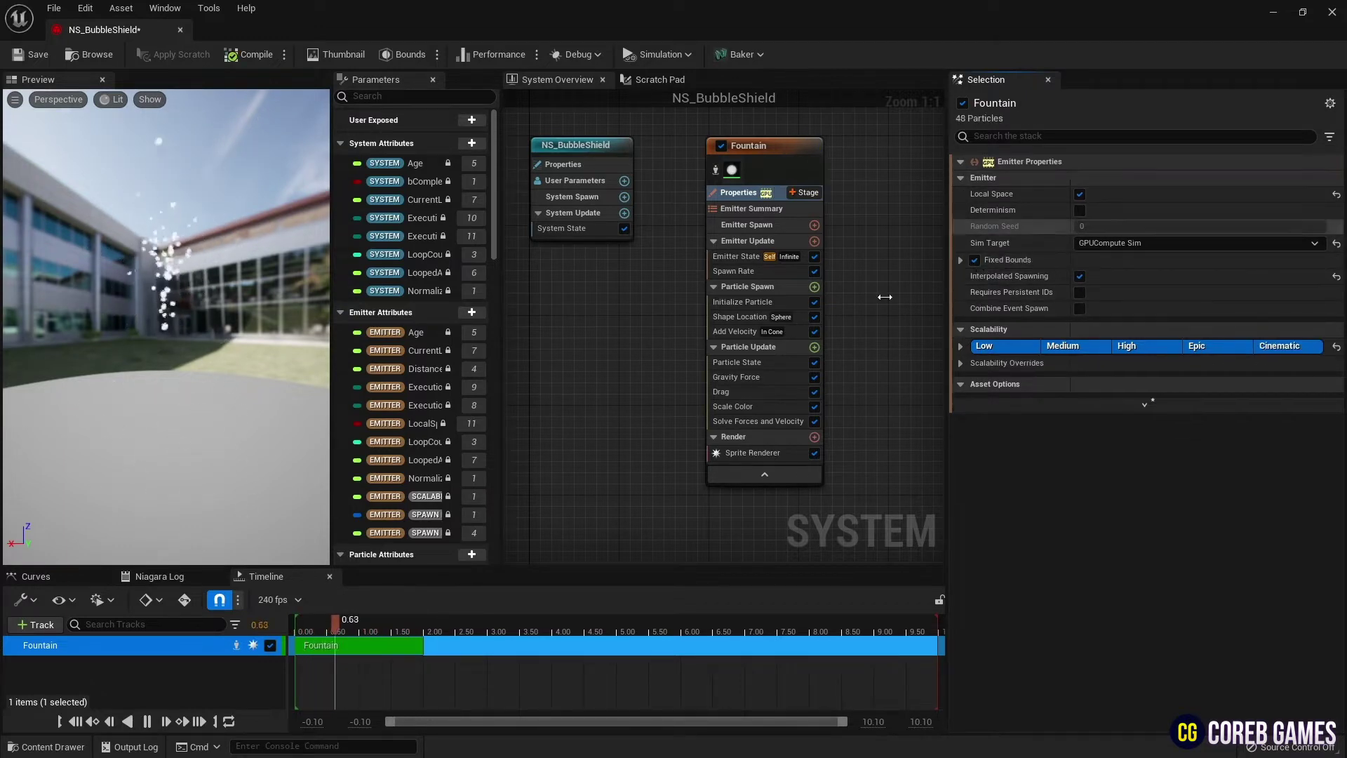
Set the Fountain emitter's spawn rate to 500.
click(772, 272)
click(1132, 182)
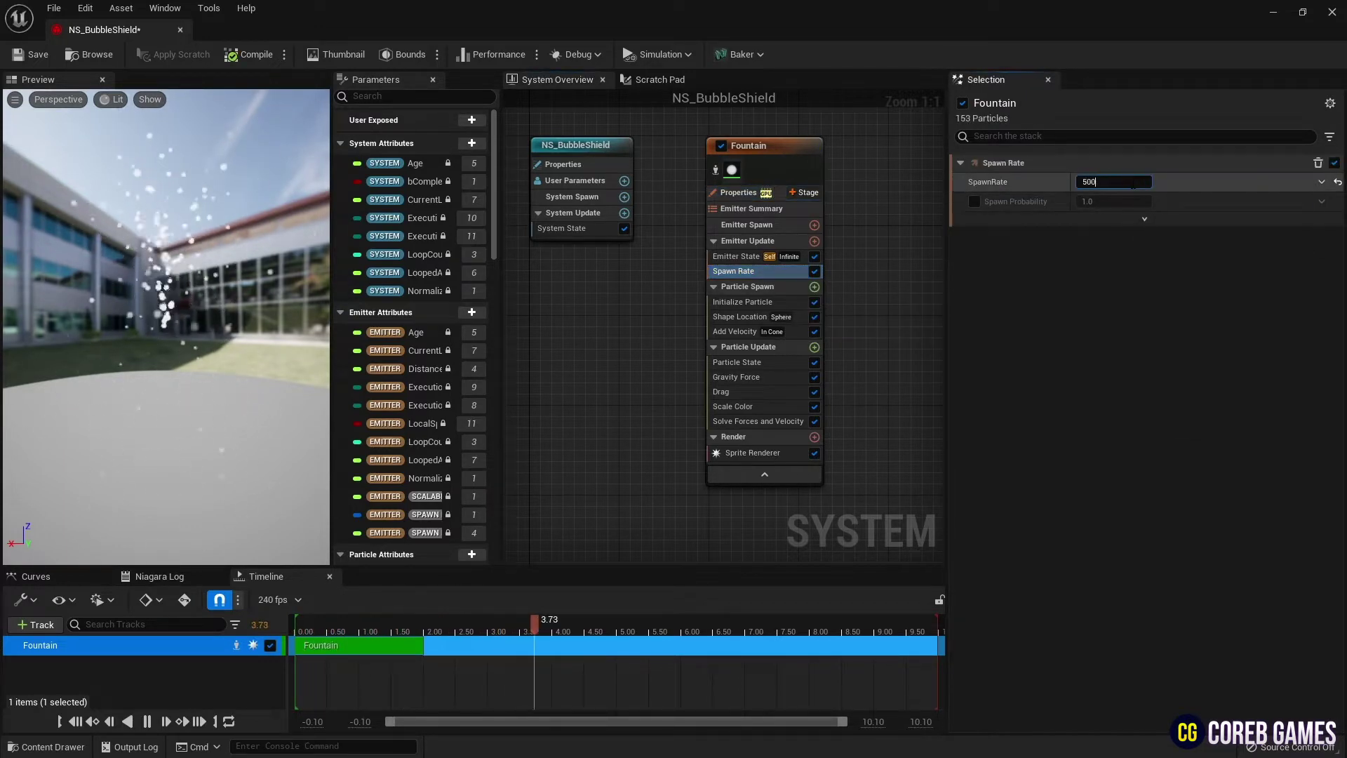
key(Return)
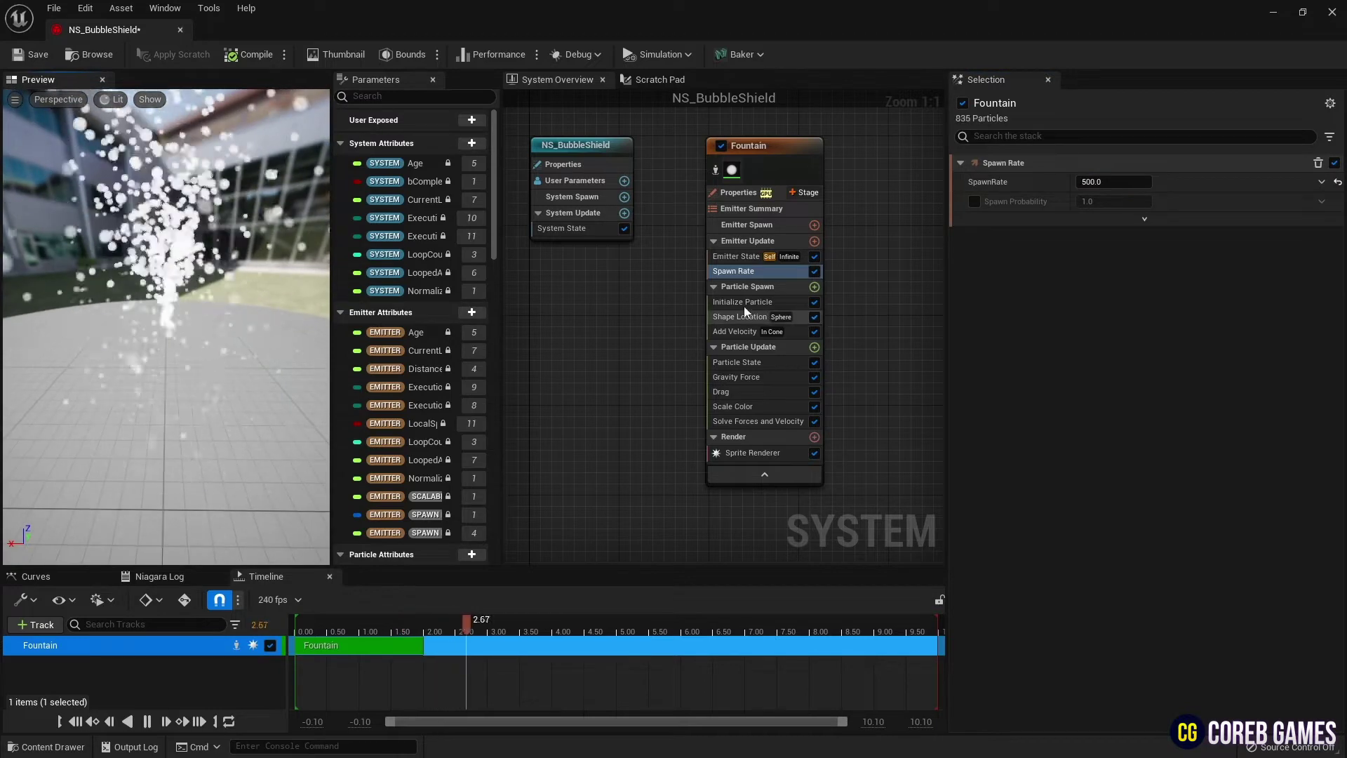
Set the initial particle lifetime range to a minimum of 0.8 and a maximum of 1.5.
click(744, 303)
click(1123, 238)
text(0.8)
key(Tab)
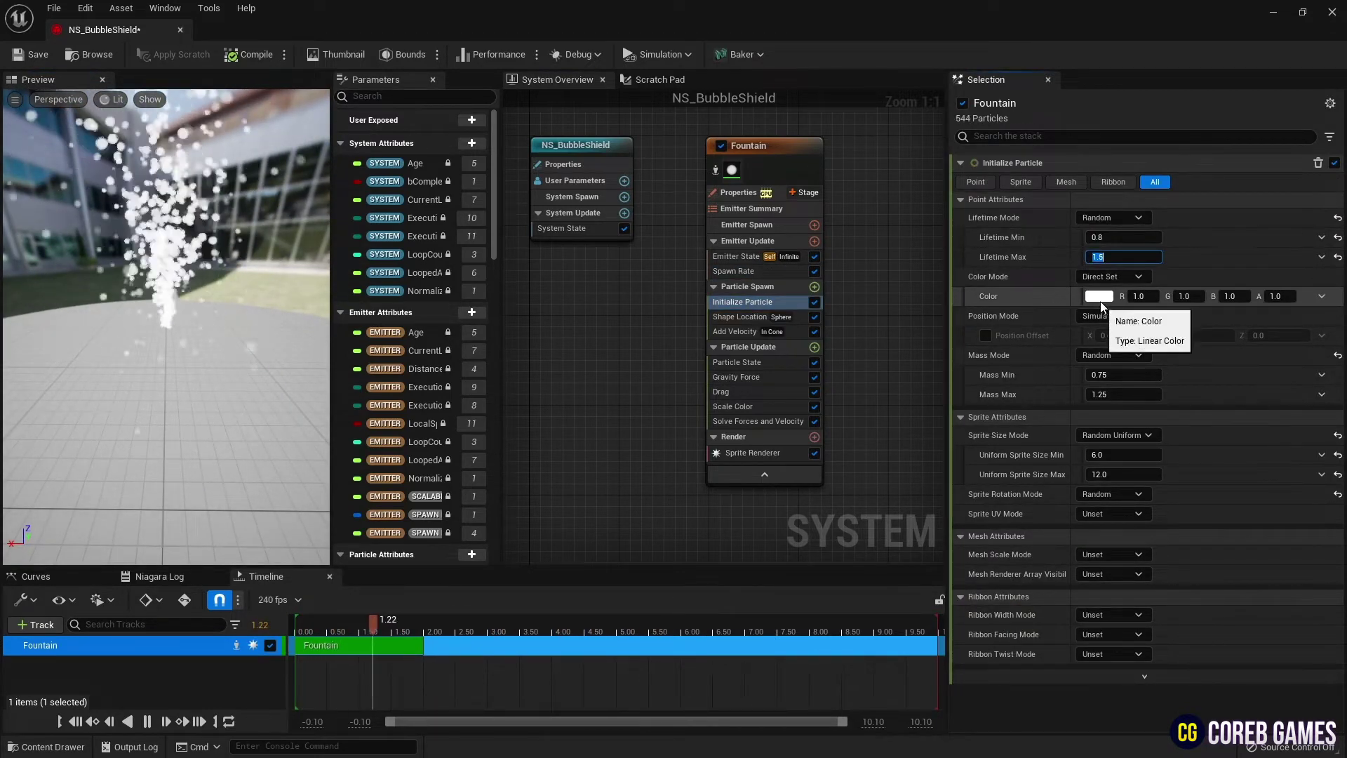
Set the particle color mode to Random Hue/Saturation/Value with a base color of R 5, G 0, B 0.
click(1113, 276)
click(1160, 342)
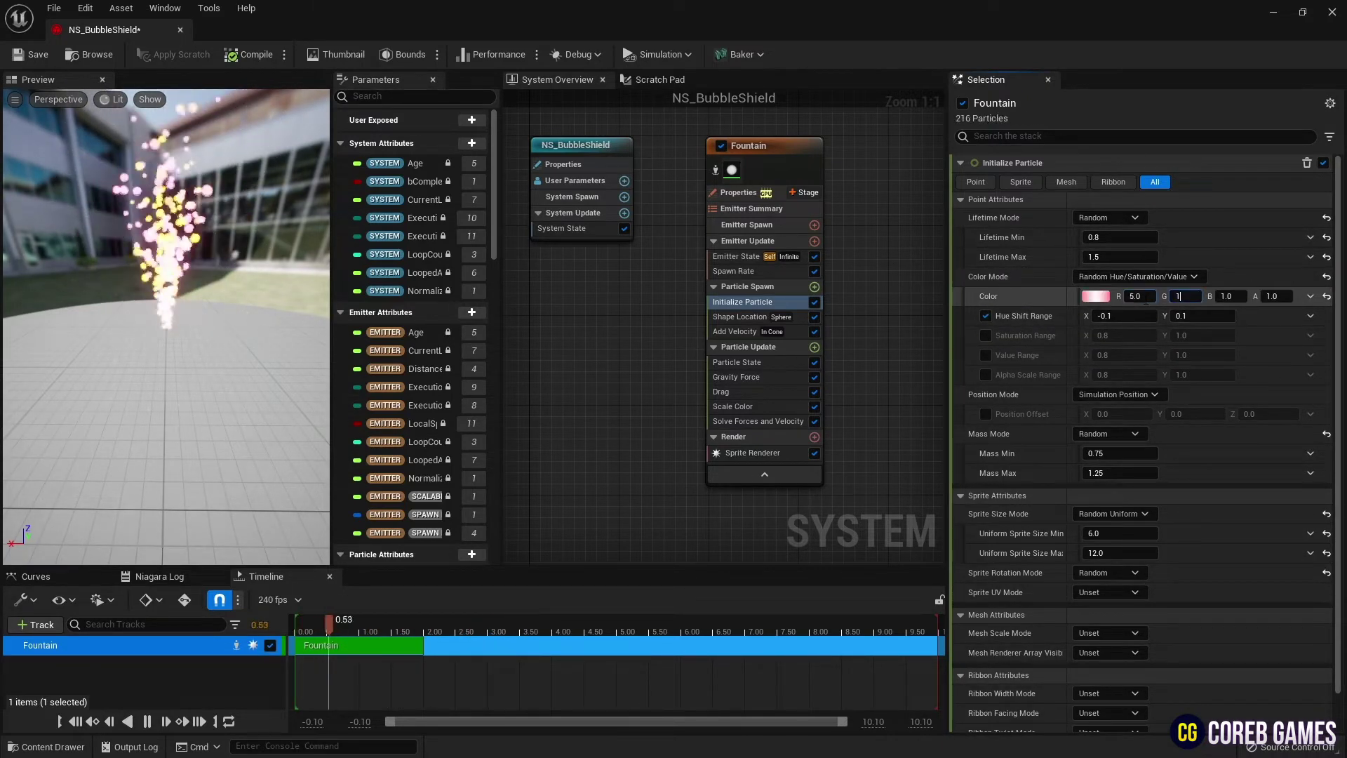
key(BackSpace)
text(0)
key(Return)
Set the particle color's Hue Shift Range to run from -1 to 1.
click(1130, 311)
text(-1)
key(Return)
key(Tab)
text(1)
key(Return)
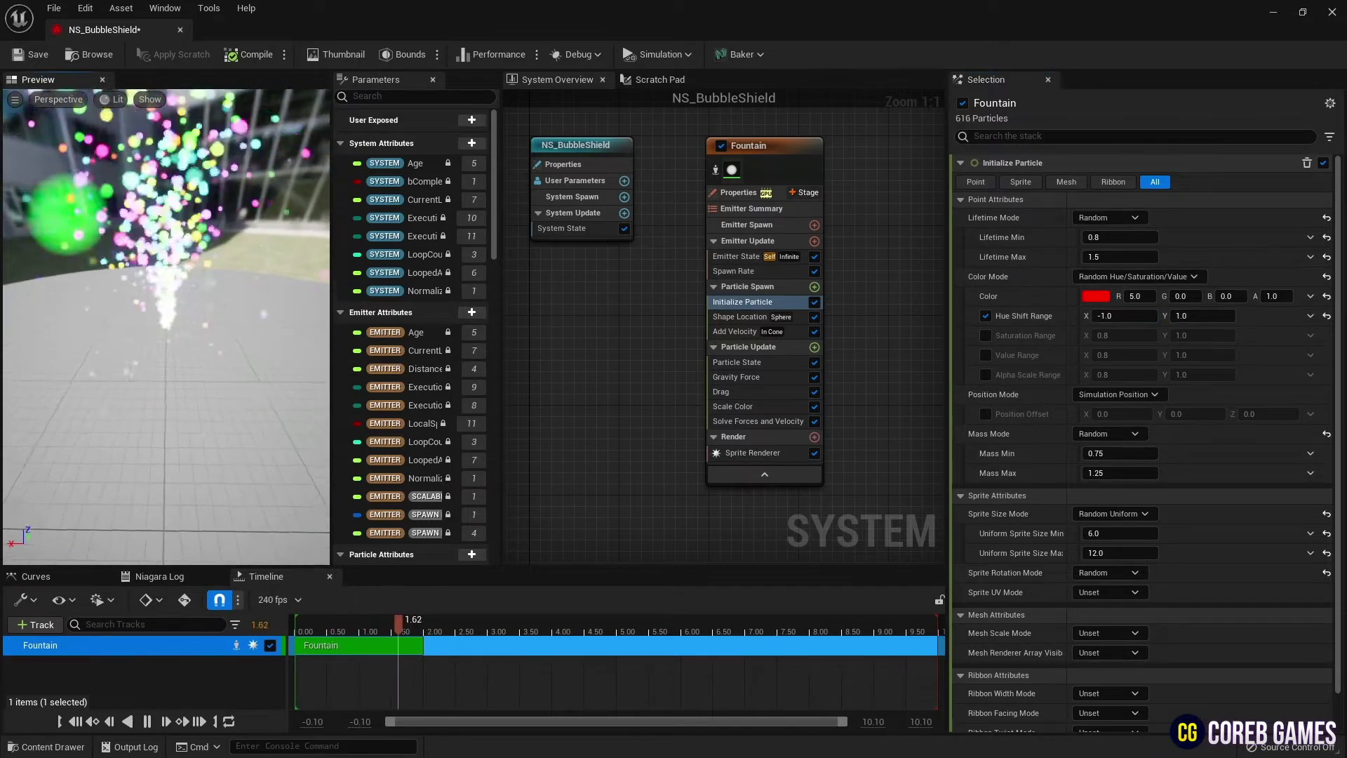
Delete the Add Velocity, Gravity Force and Shape Location modules from the Fountain emitter.
click(743, 330)
key(Delete)
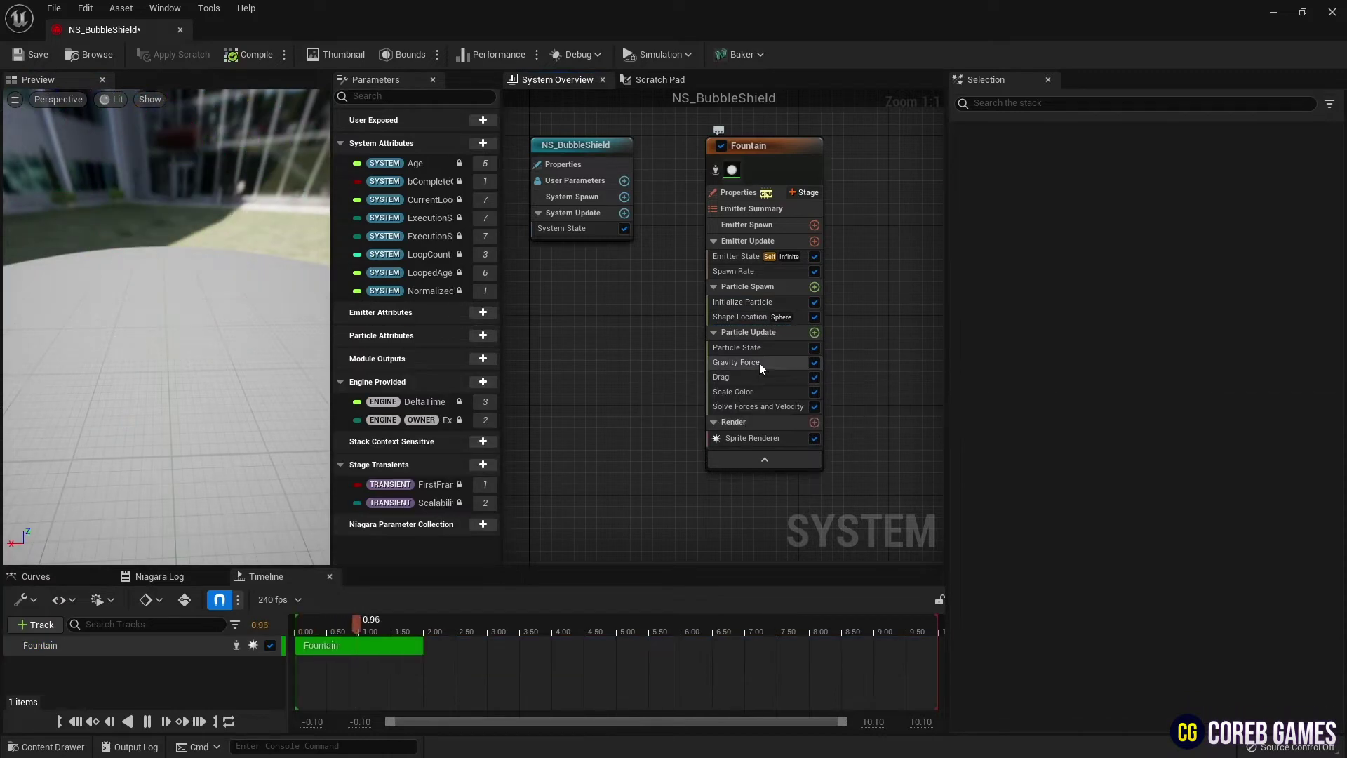
click(761, 362)
key(Delete)
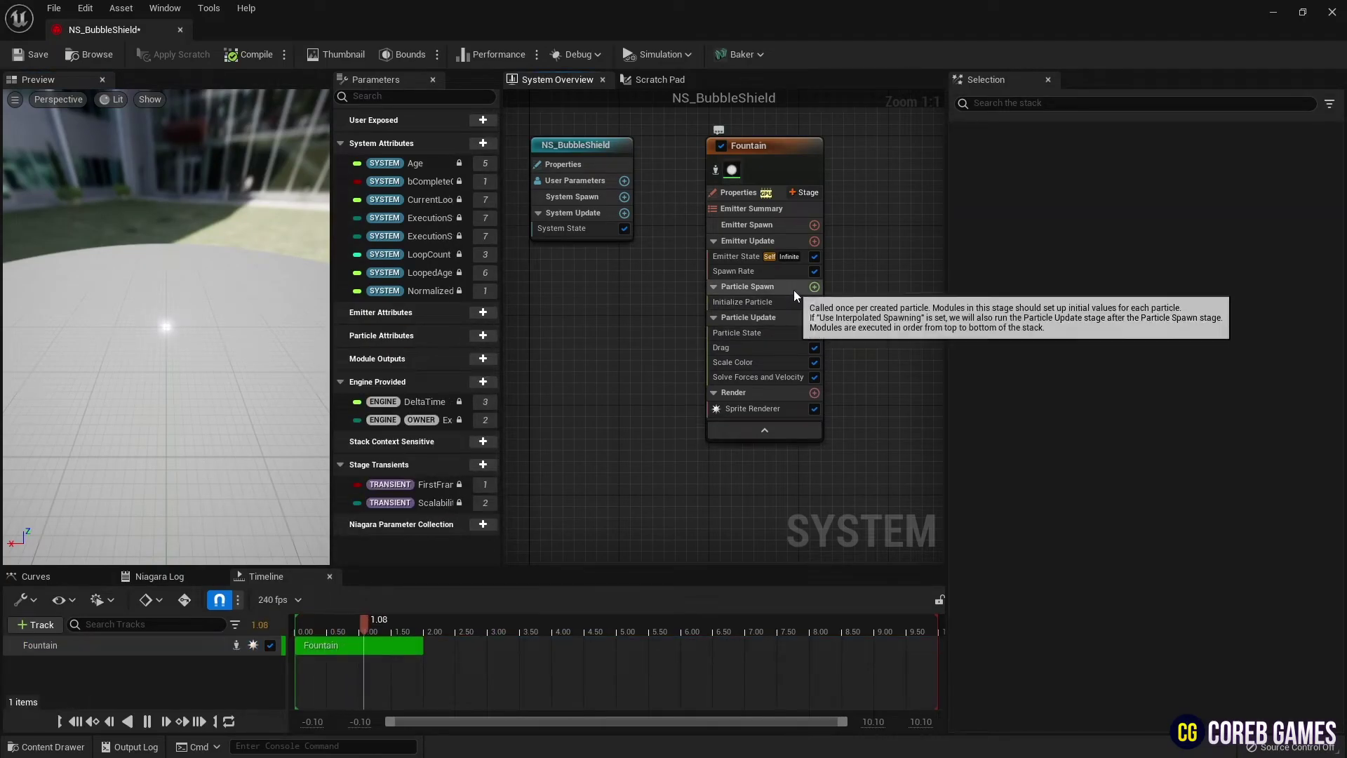
Add a new scratch pad module to the emitter's Particle Spawn group.
click(794, 288)
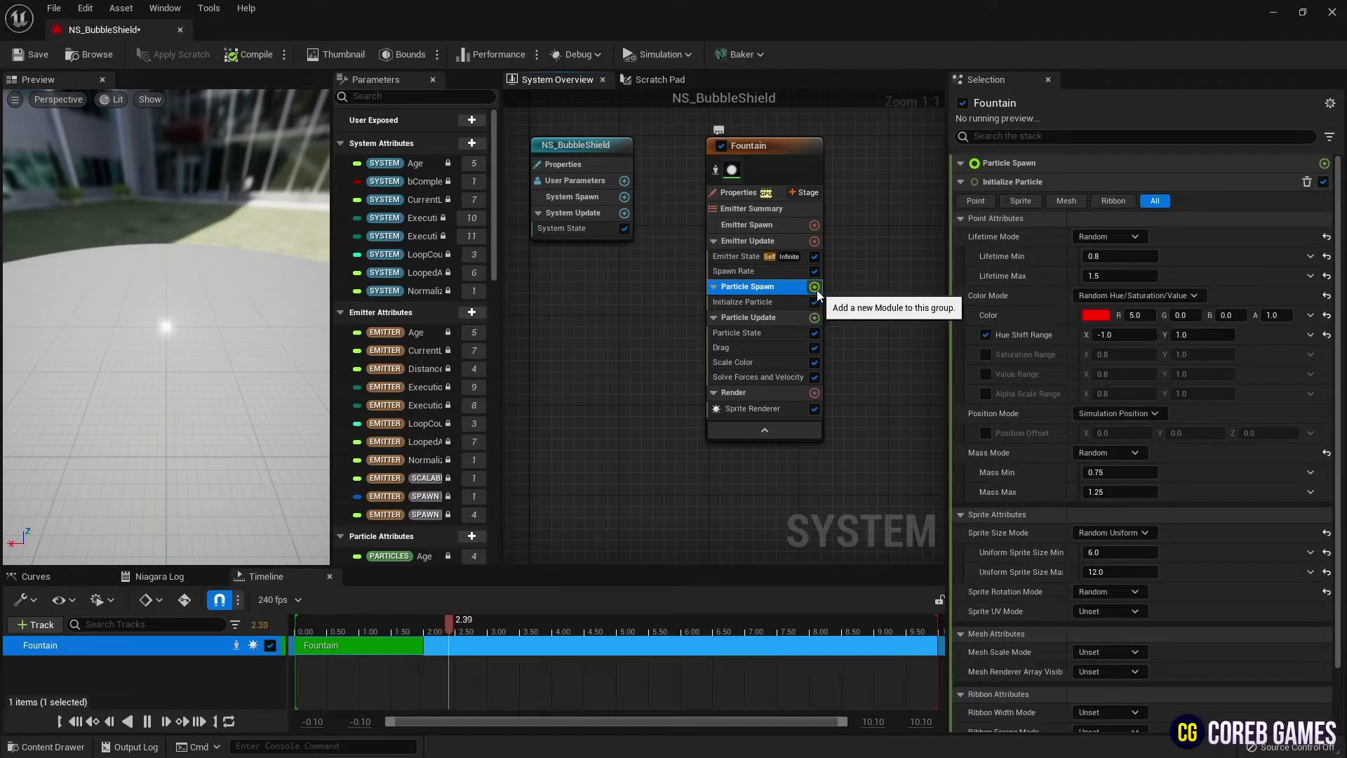
click(815, 287)
text(scr)
click(663, 425)
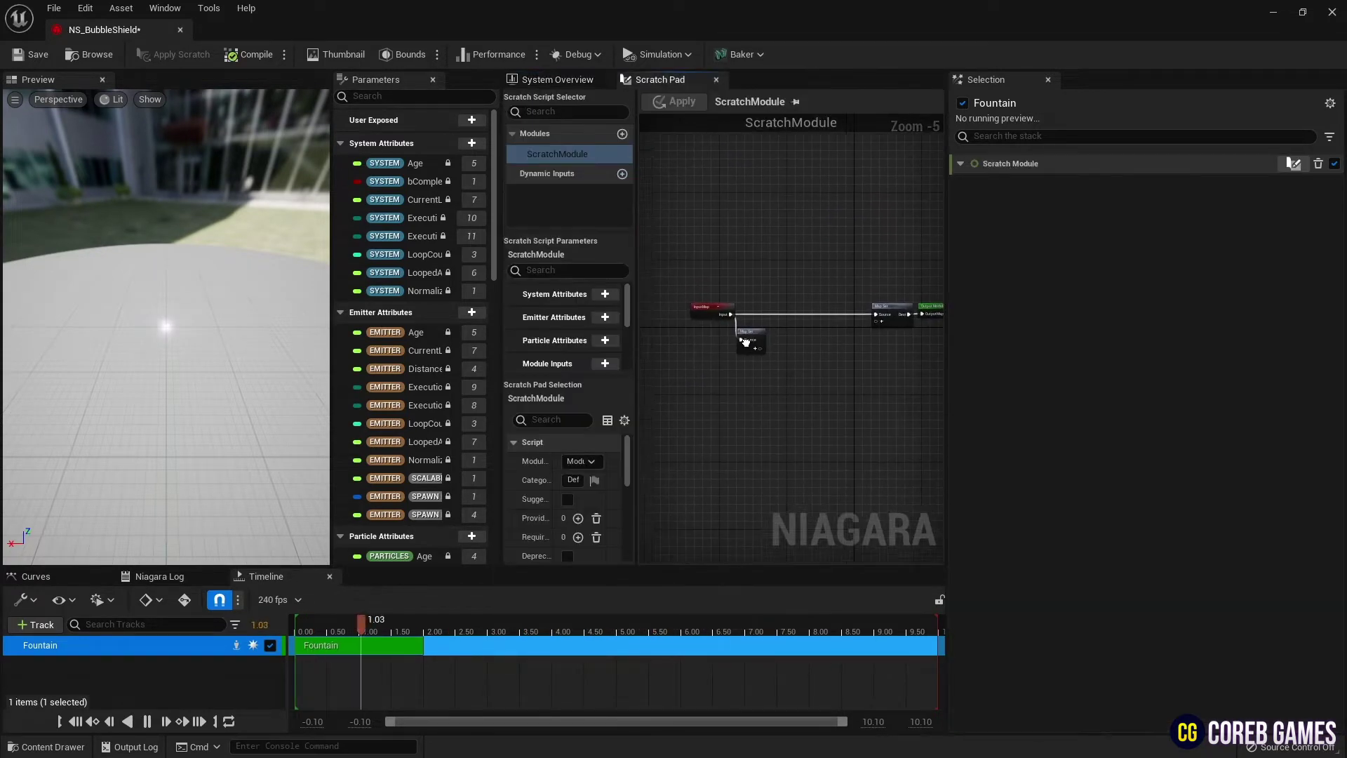
Add a static mesh input to the Map Get node in the scratch module and rename it Static Mesh.
scroll(811, 326, up, 3)
click(726, 295)
click(735, 319)
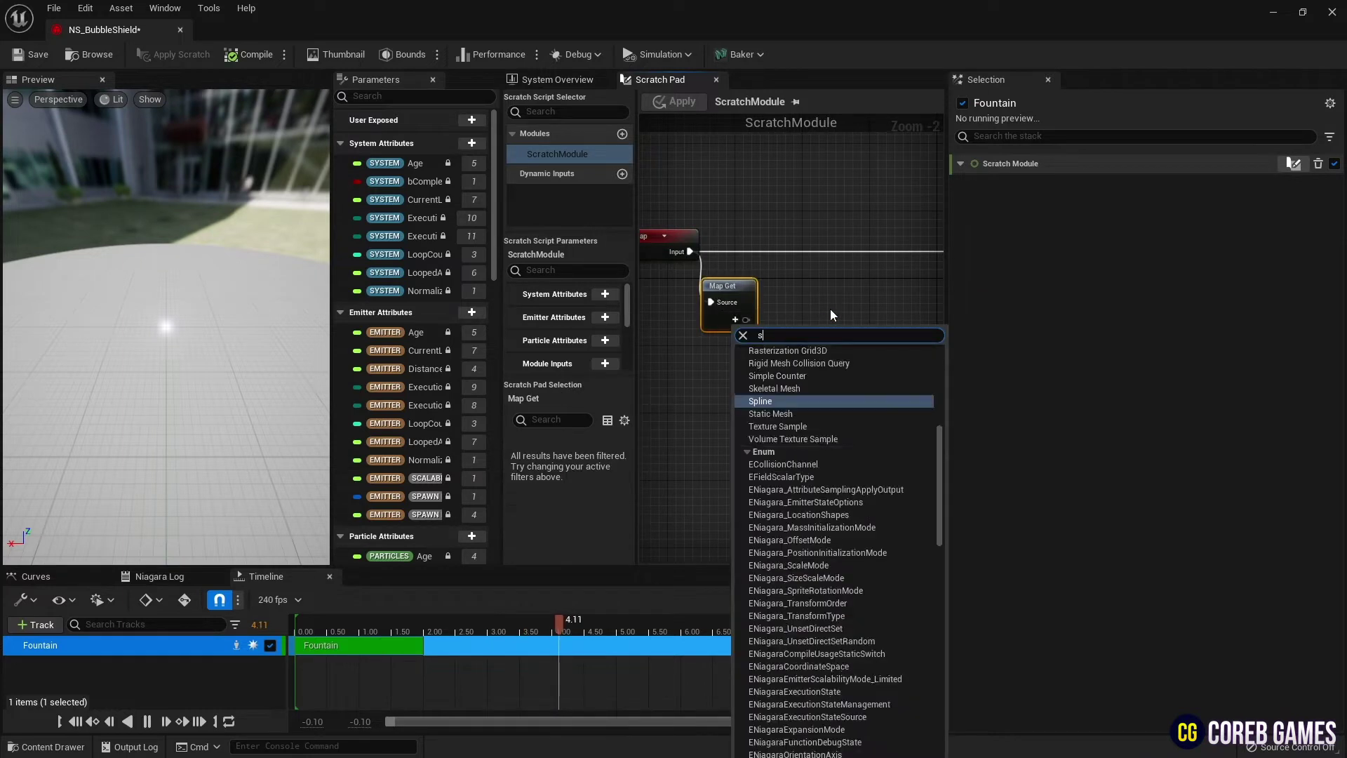
text(stati)
key(Return)
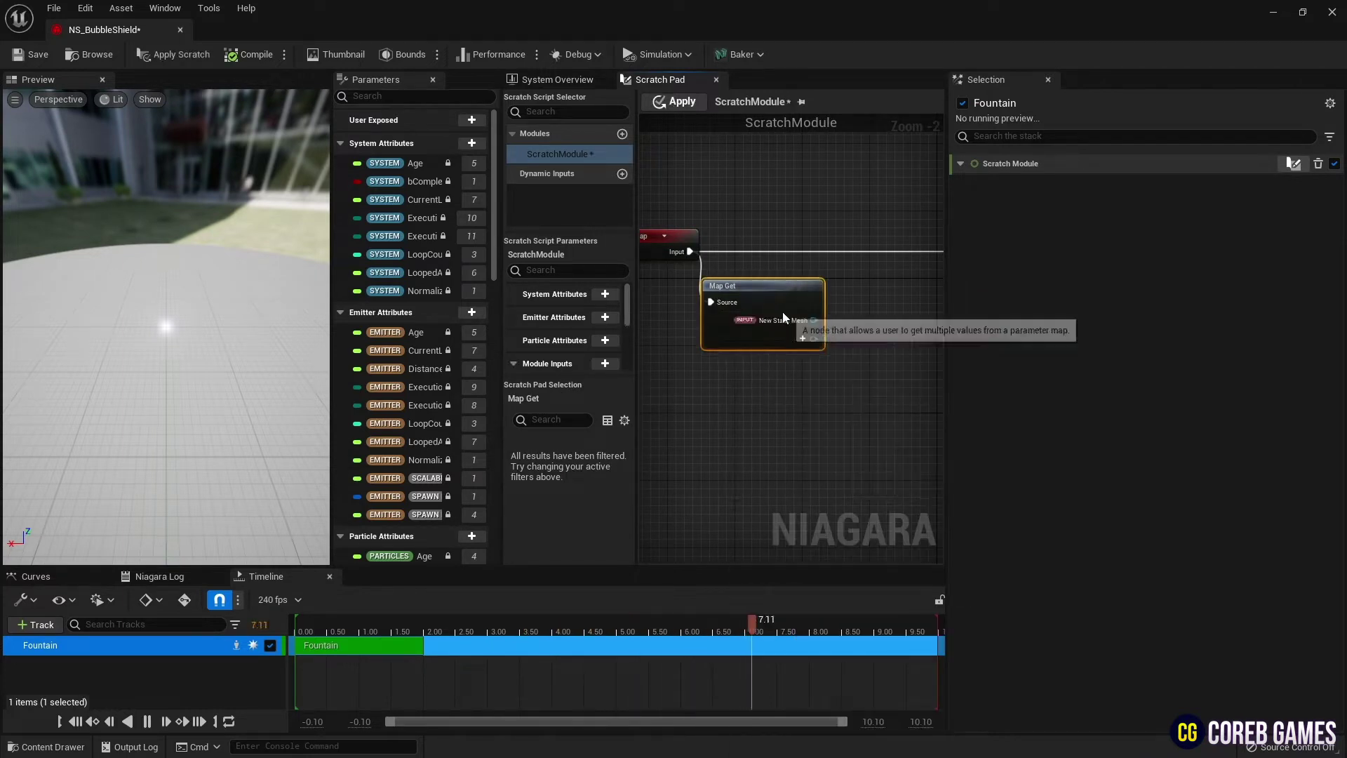
right_click(789, 320)
click(832, 411)
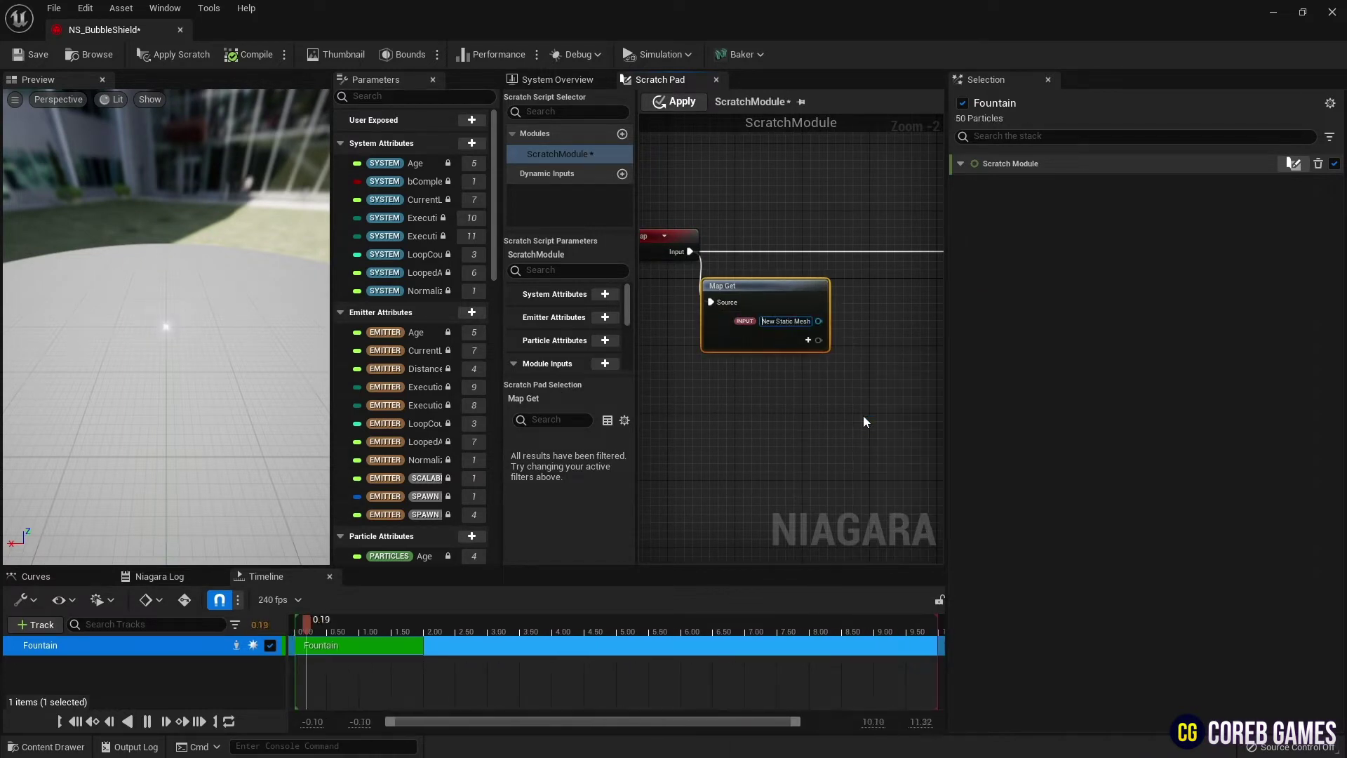
text(Static Mesh)
key(Return)
Add a Random Triangle node fed by the Static Mesh input and place it beside the Map Get node.
right_drag(771, 239, 788, 241)
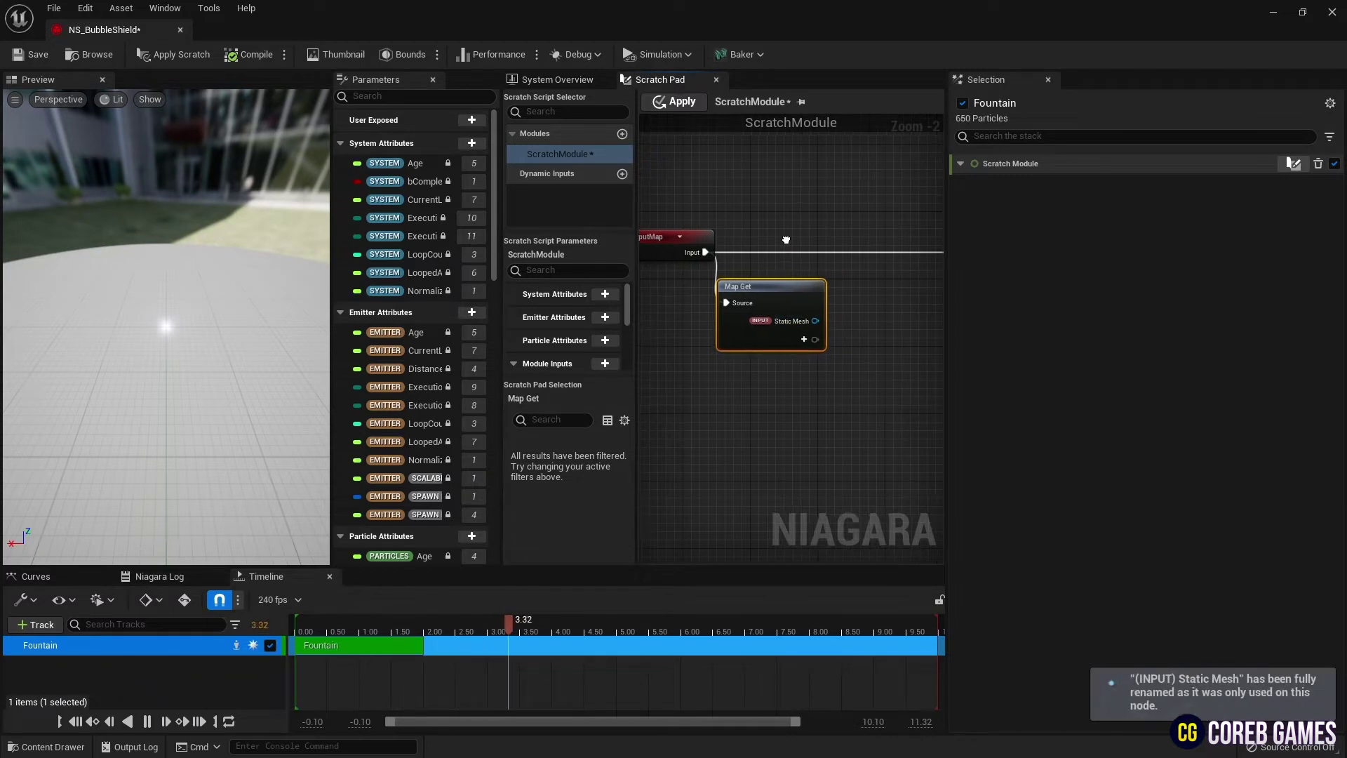
drag(788, 241, 767, 376)
text(ga)
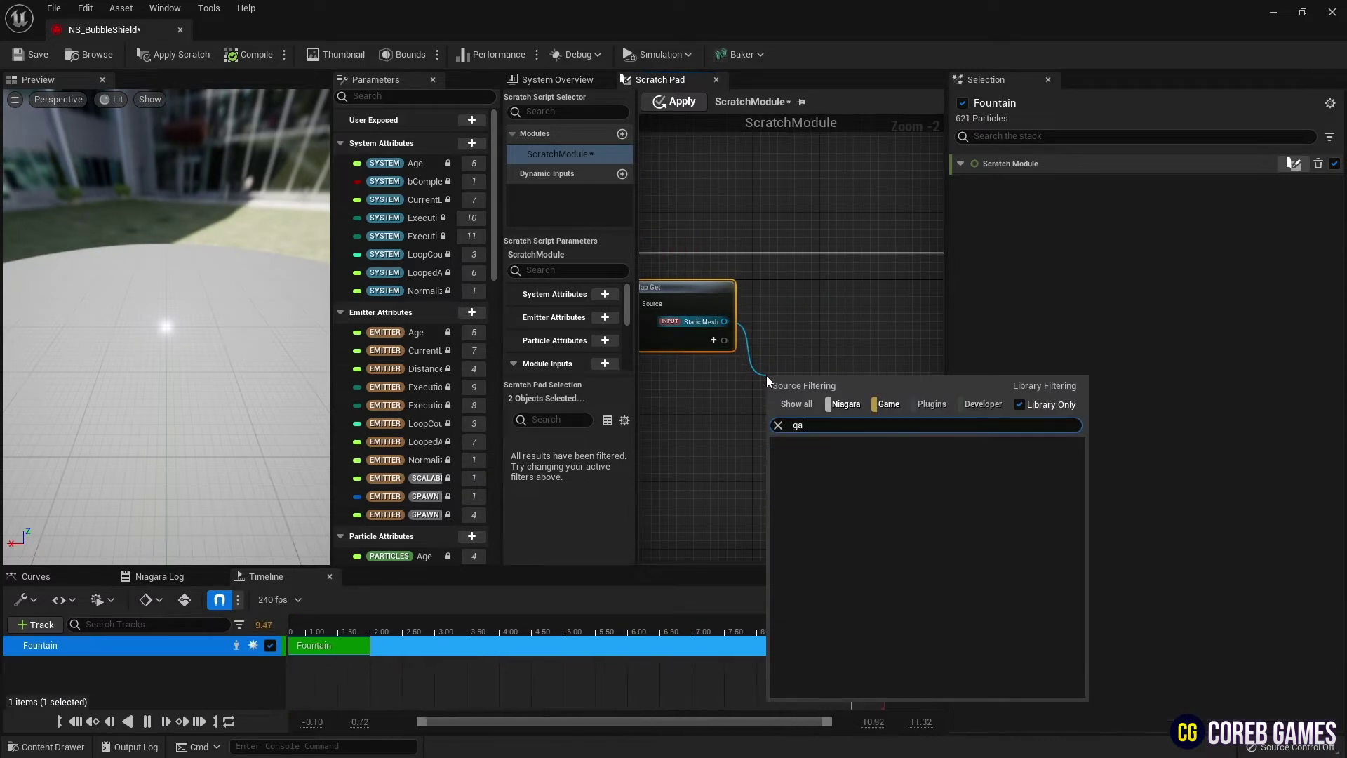
key(BackSpace)
key(BackSpace)
text(ran)
key(Up)
key(Up)
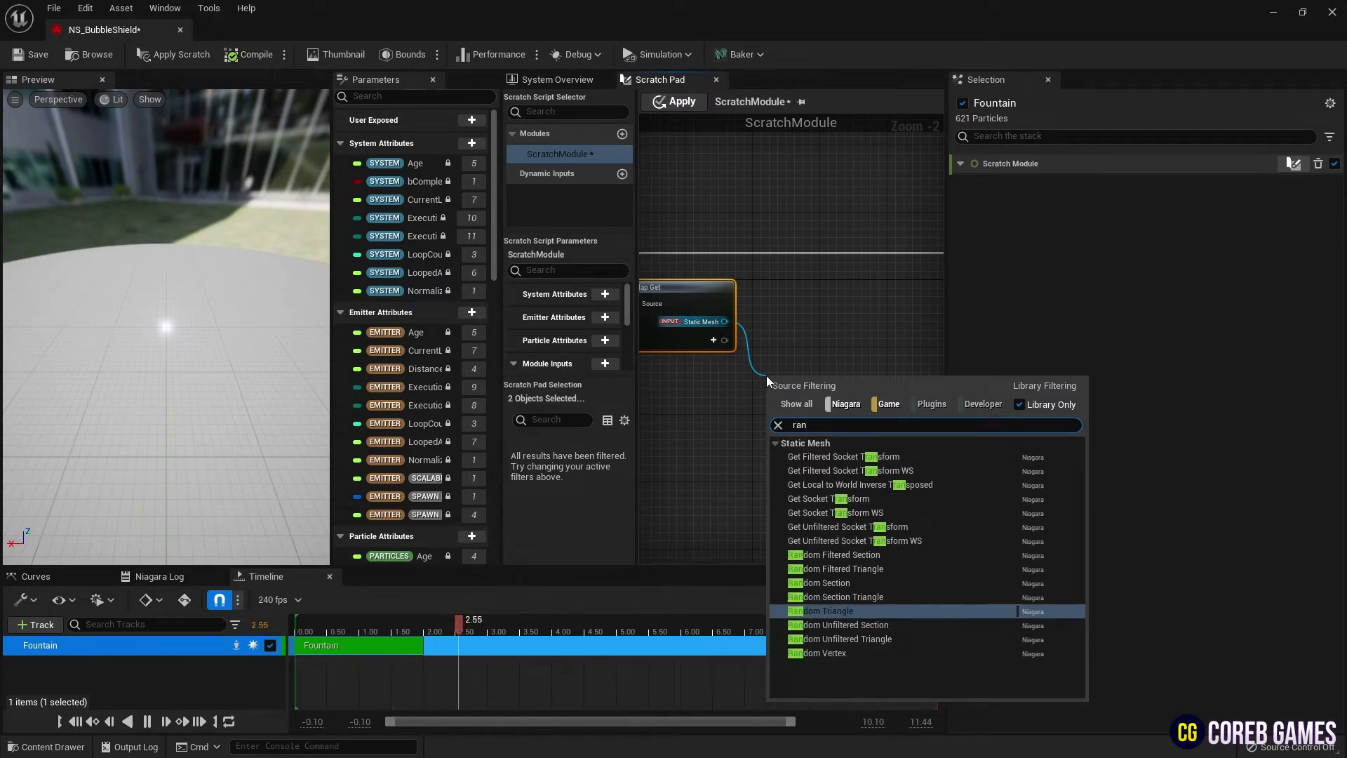
key(Return)
drag(805, 379, 804, 355)
Add a Get Triangle node fed by the Static Mesh input, beyond the Random Triangle node.
right_drag(851, 315, 791, 319)
scroll(792, 319, down, 3)
scroll(792, 321, up, 2)
drag(832, 329, 838, 327)
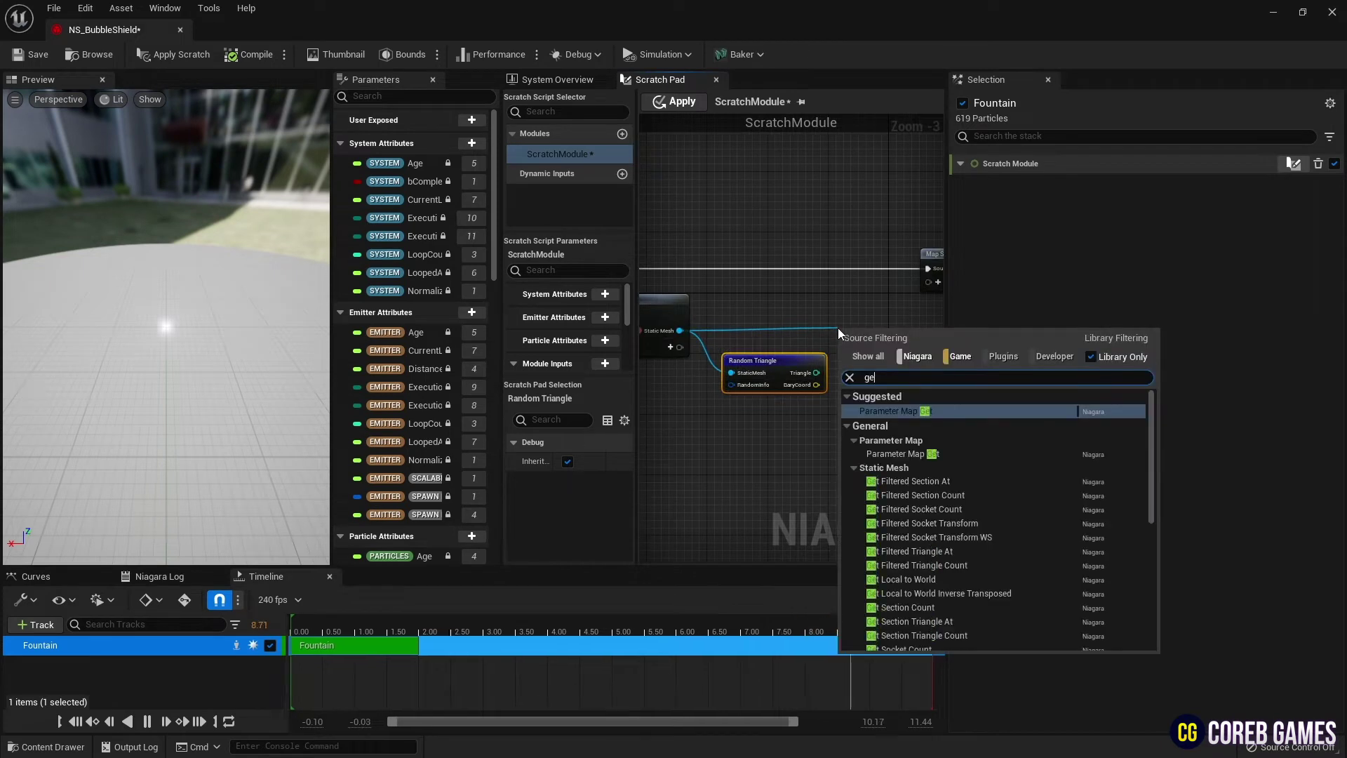
text(get tri)
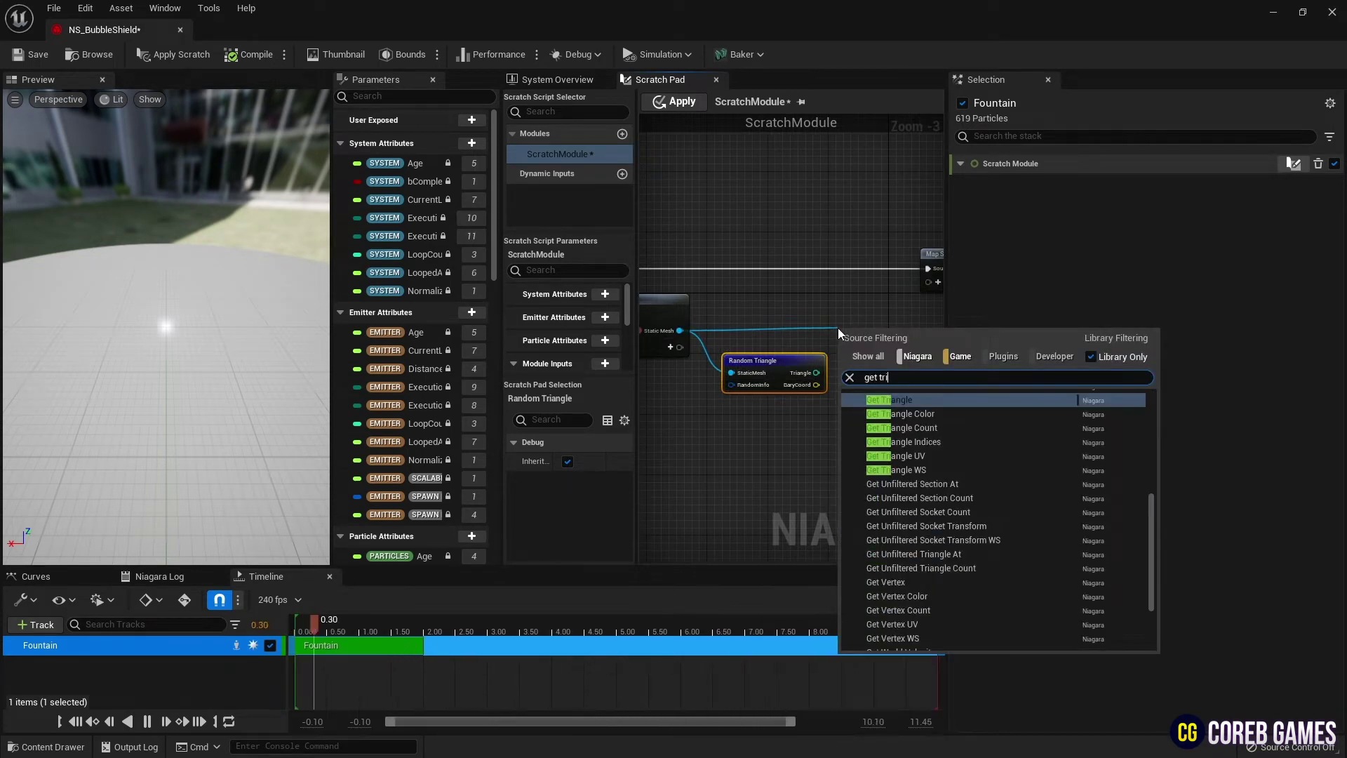
click(912, 402)
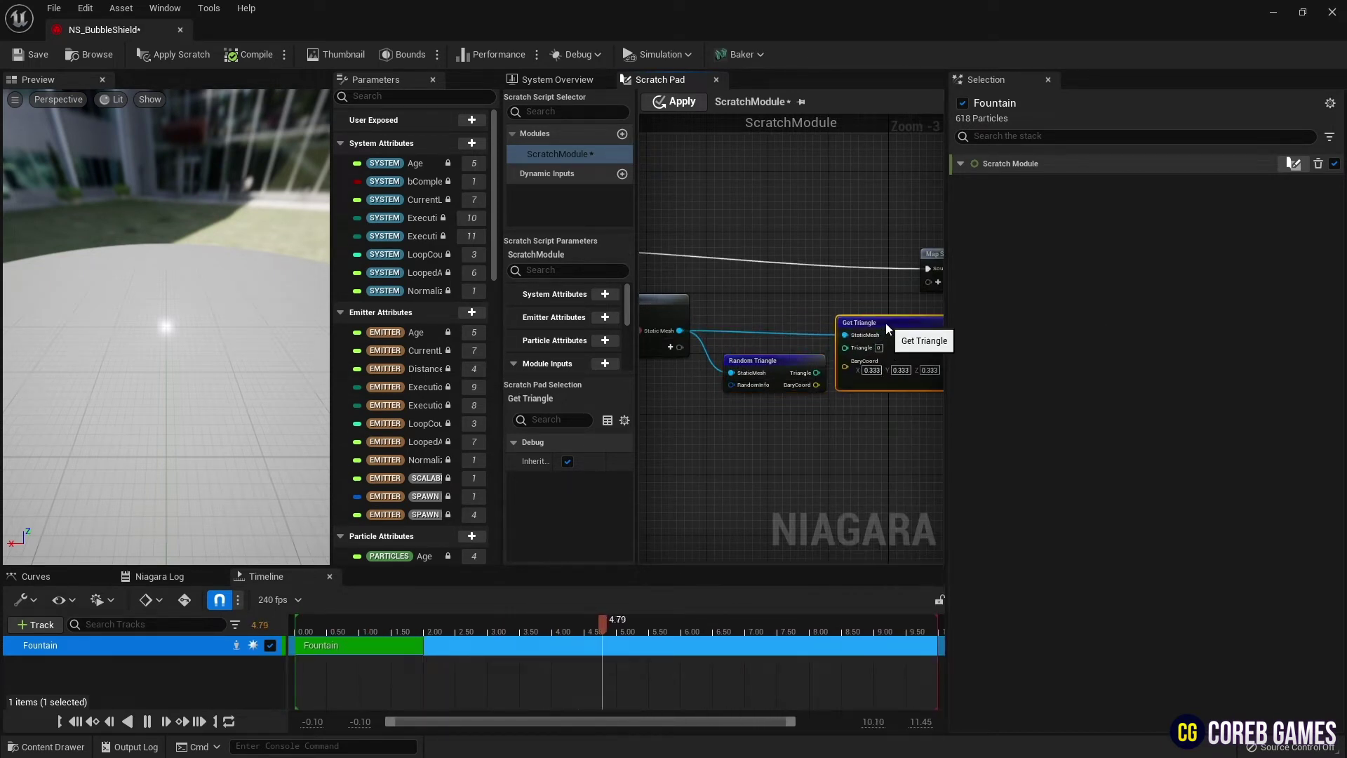
right_drag(863, 303, 939, 294)
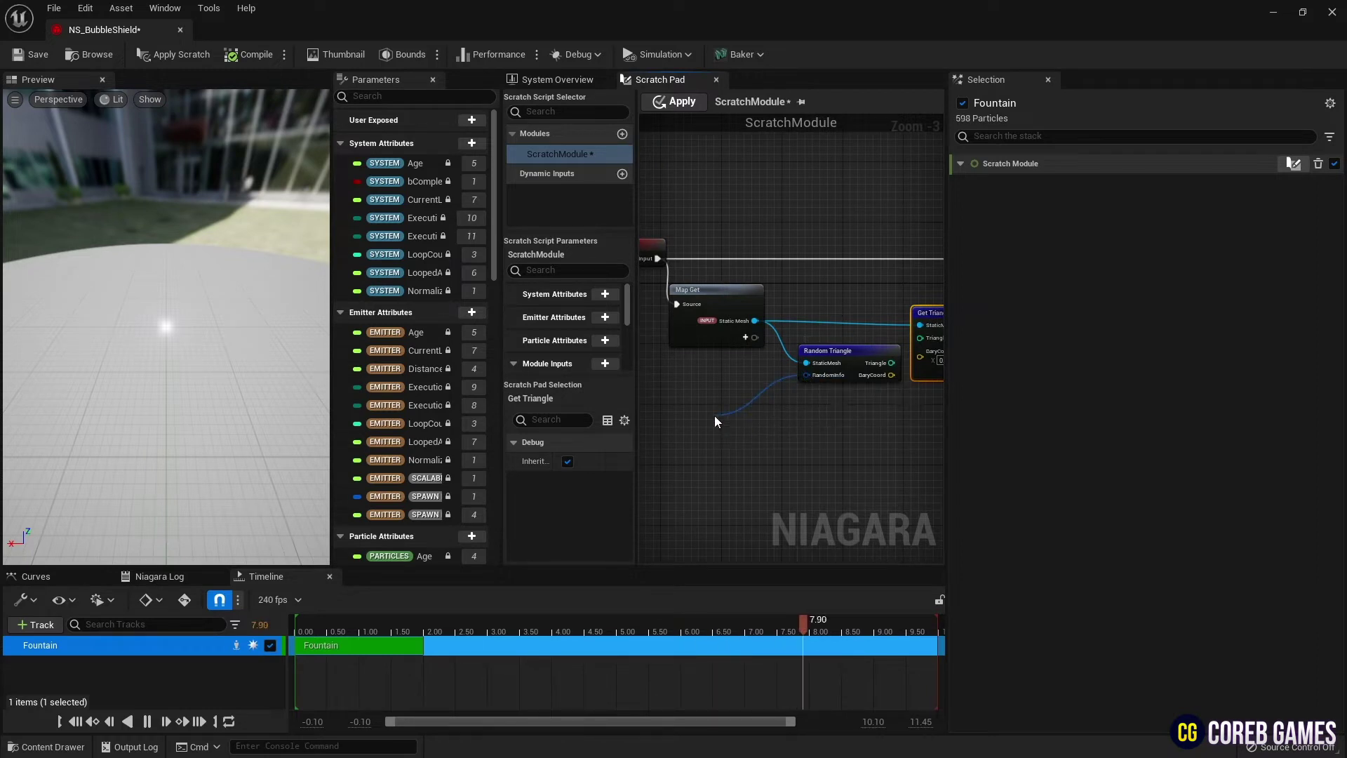
Add a Get Random Info node feeding Random Triangle's RandomInfo input and place it below Map Get.
drag(807, 375, 714, 417)
text(get ran)
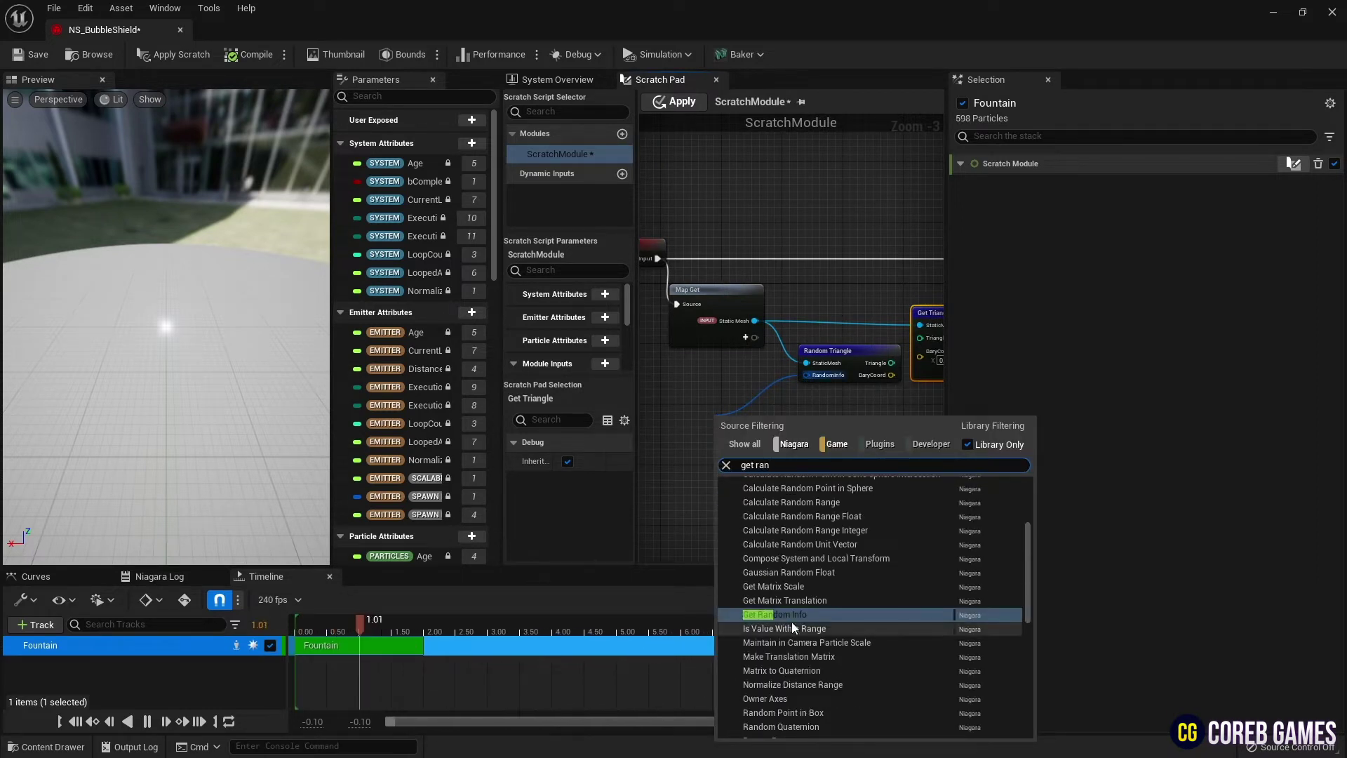
click(798, 613)
drag(791, 424, 727, 382)
right_drag(877, 433, 731, 433)
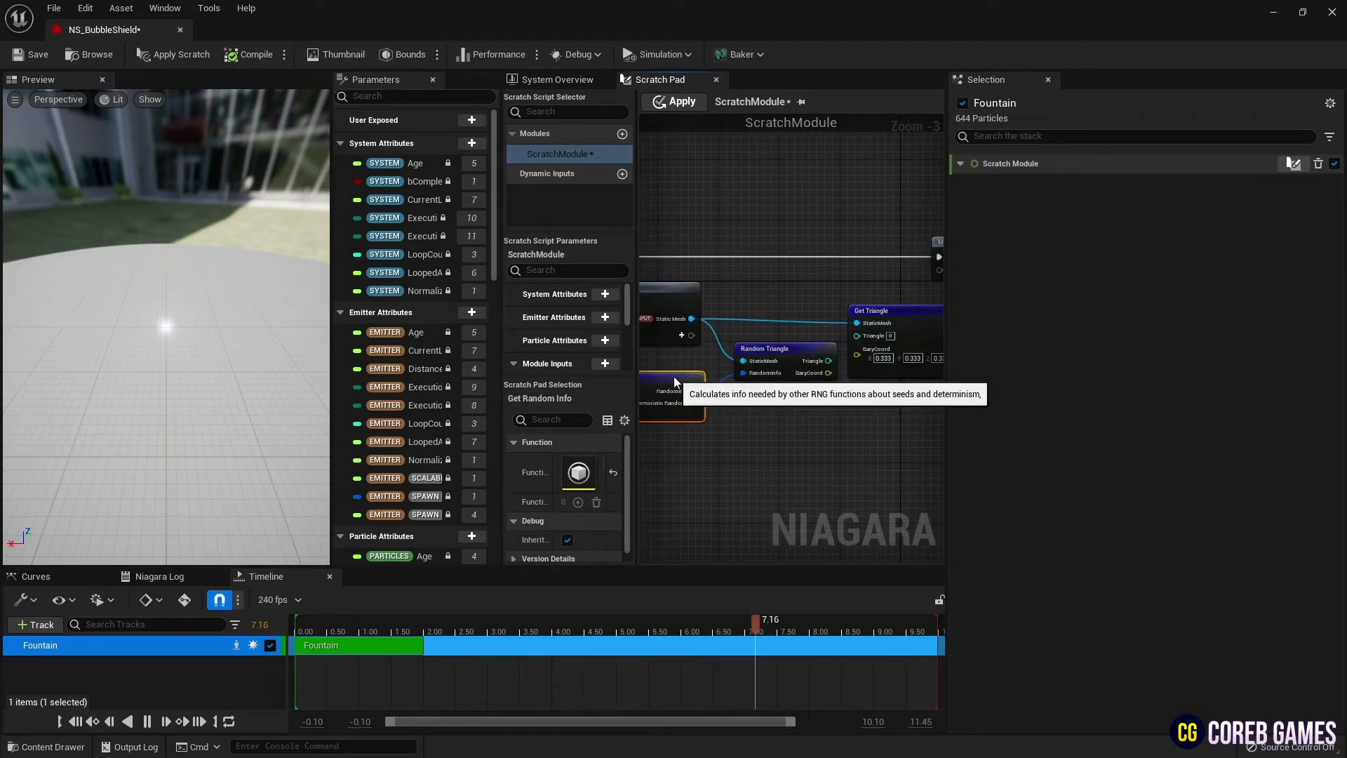
Connect Random Triangle's Triangle and BaryCoord outputs to Get Triangle, and arrange the nodes up to Map Set.
click(793, 351)
right_drag(840, 290, 770, 330)
click(818, 348)
drag(759, 401, 788, 393)
right_drag(819, 313, 730, 327)
drag(903, 273, 891, 304)
right_drag(853, 327, 791, 328)
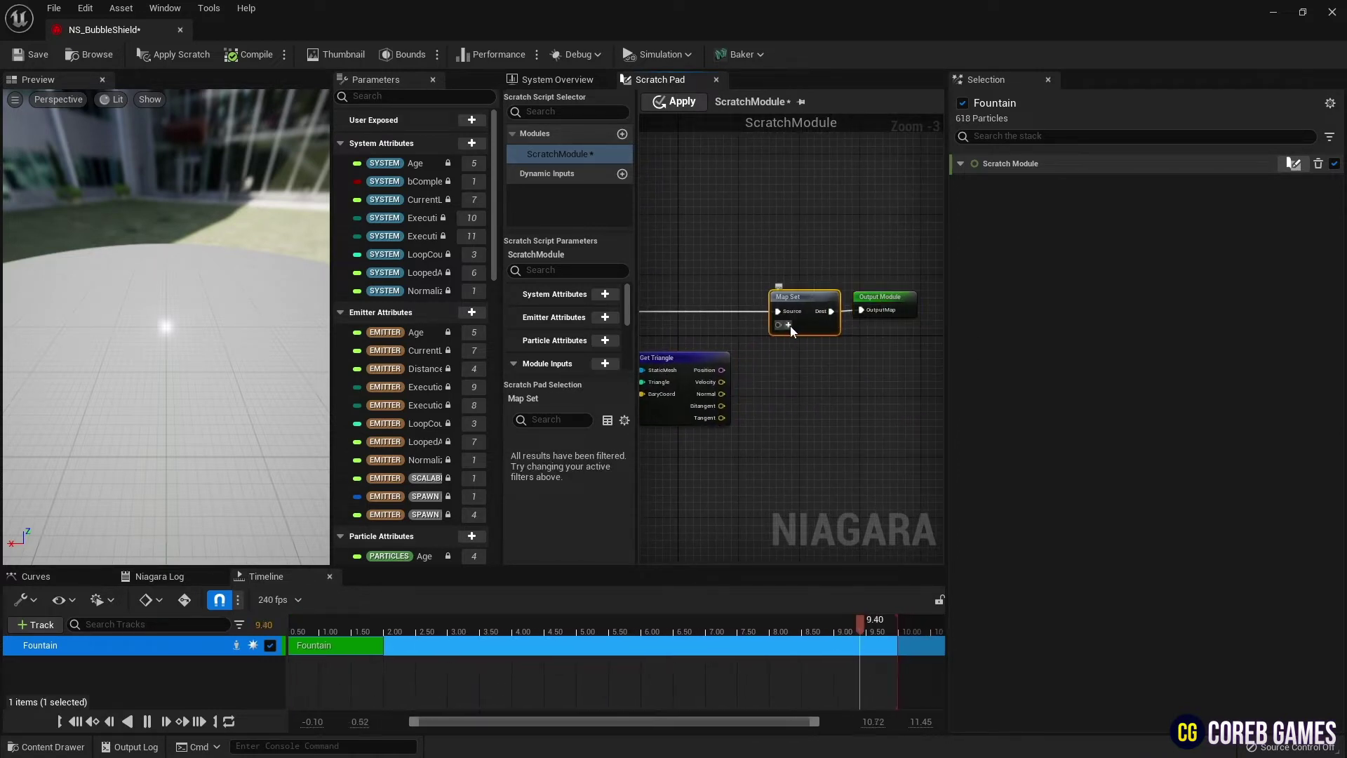
Add the particle Position attribute to the Map Set node and shift the Output Module node to make room.
click(789, 325)
text(get)
key(BackSpace)
key(BackSpace)
key(BackSpace)
text(posi)
click(870, 463)
drag(902, 305, 910, 309)
Add the particle SpriteFacing attribute to the Map Set node.
right_drag(815, 344, 940, 348)
click(812, 351)
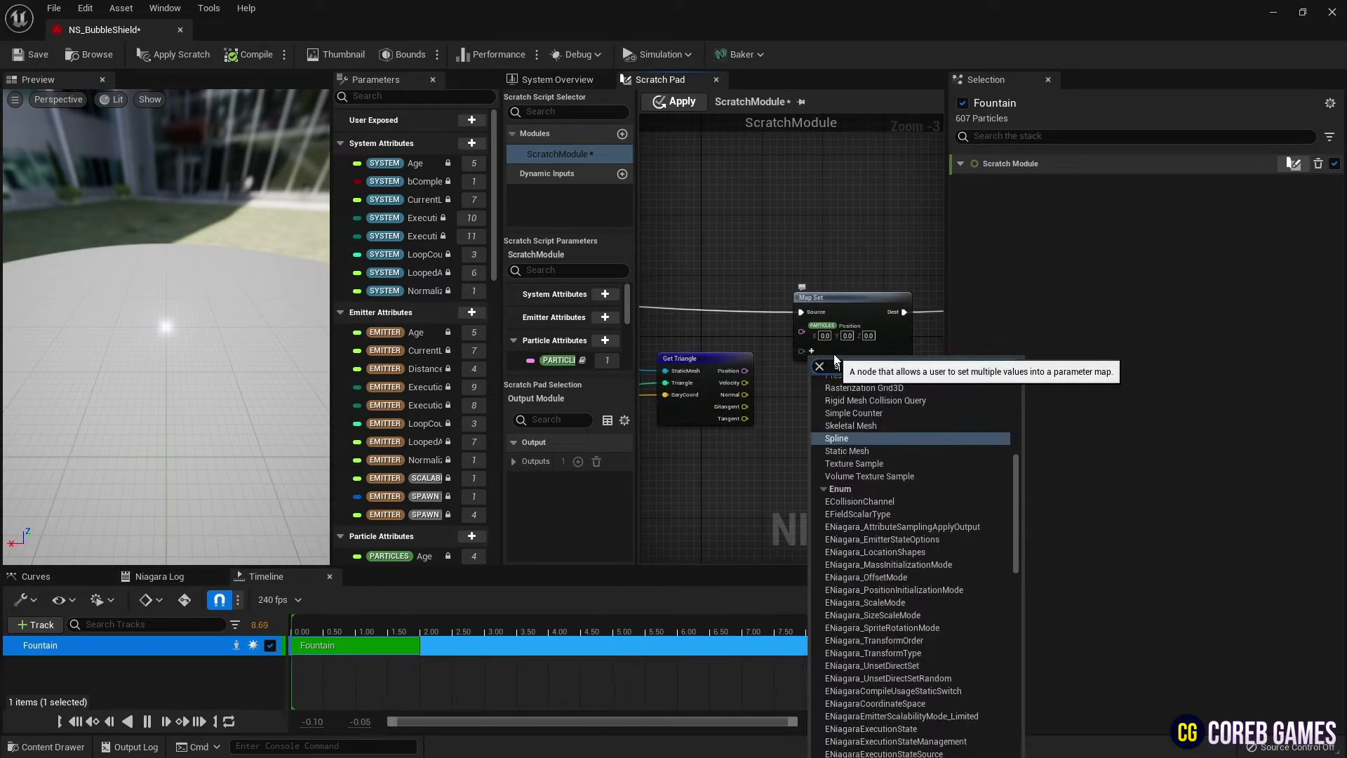
text(spri)
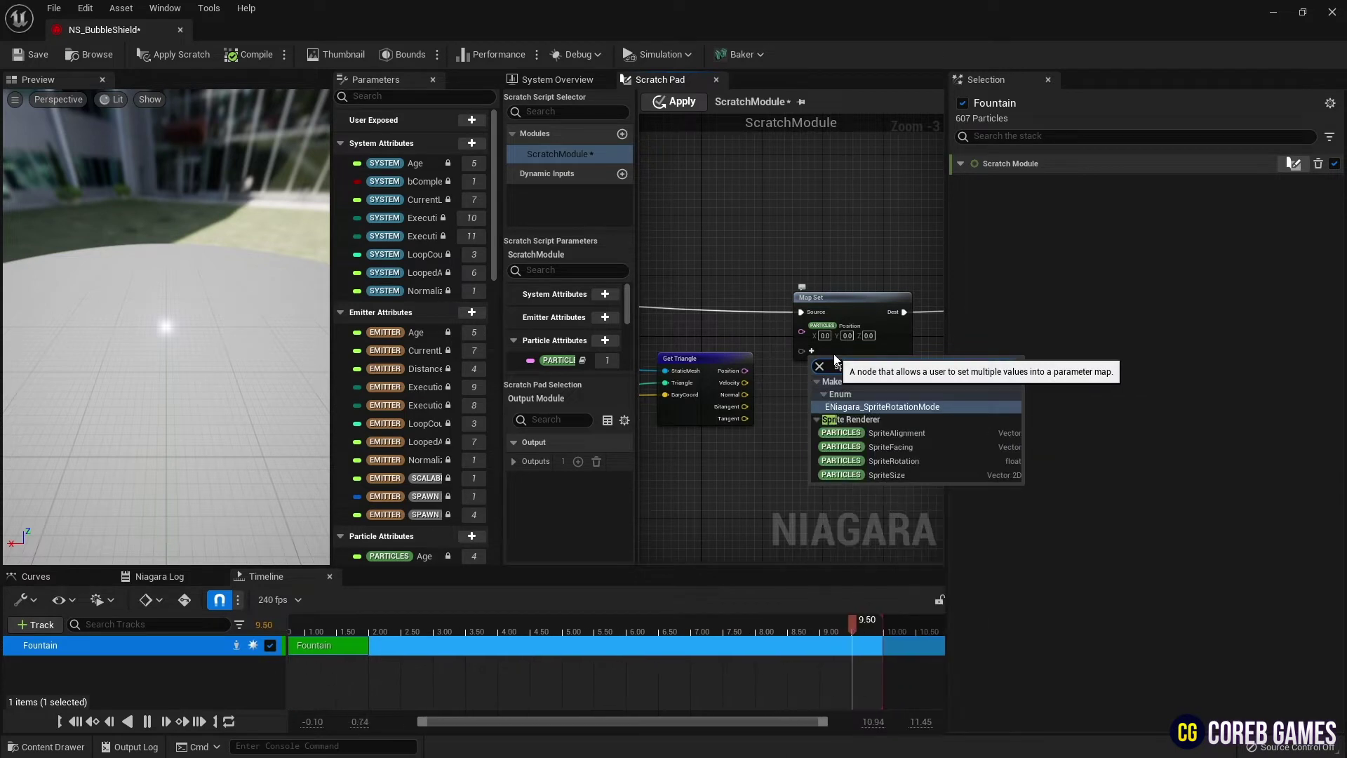
click(890, 448)
Connect Get Triangle's Position and Normal outputs to Map Set's Position and SpriteFacing, and apply the scratch module.
drag(745, 371, 807, 349)
scroll(854, 386, down, 2)
click(675, 101)
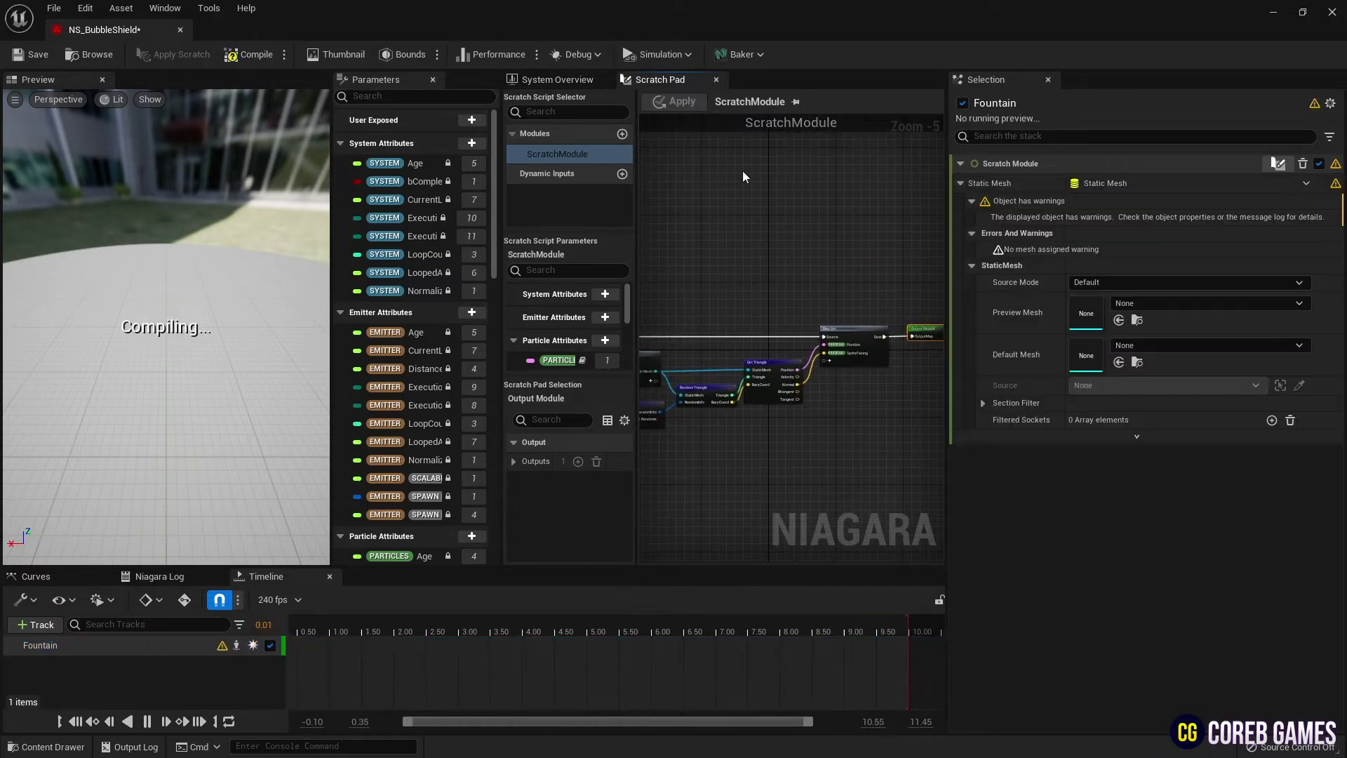
Back in the system overview, set the scratch module's static mesh Source Mode to Default Mesh Only.
click(581, 80)
click(1130, 283)
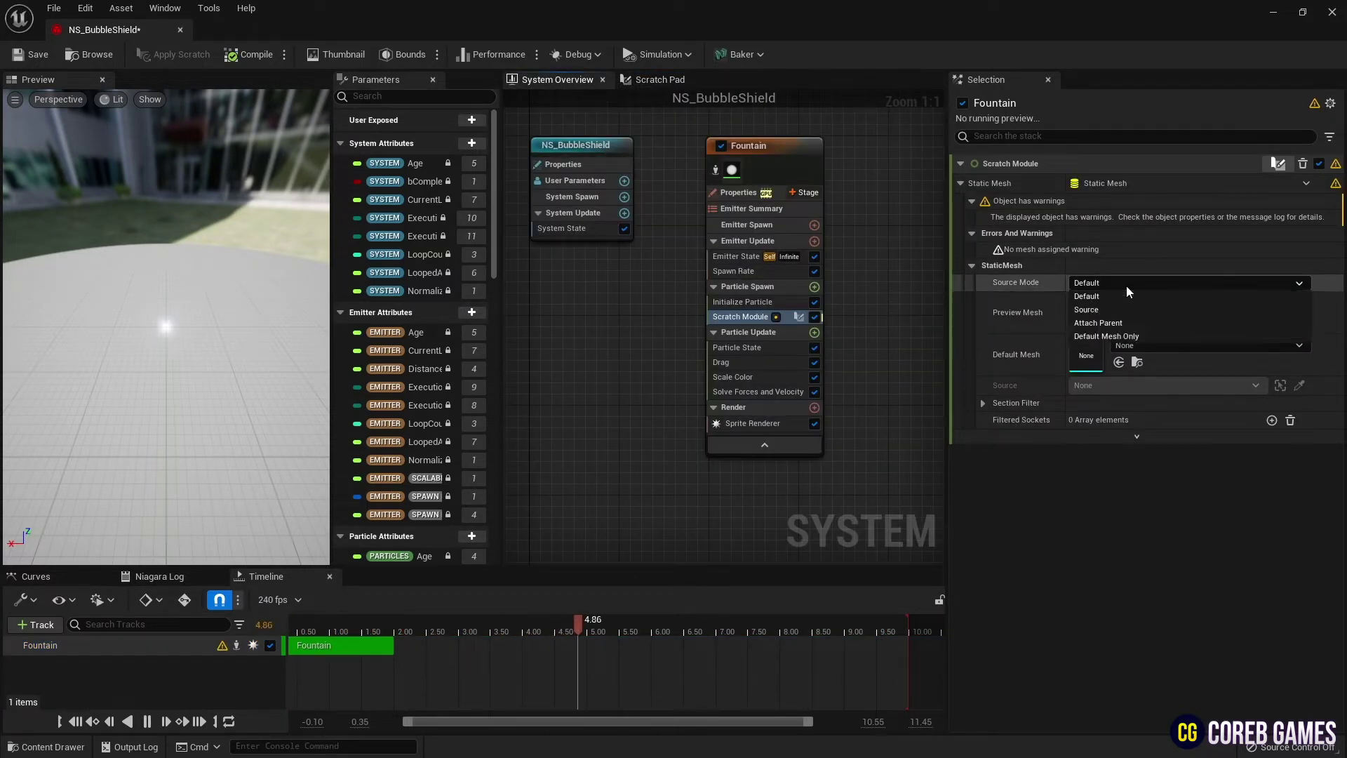
click(1135, 338)
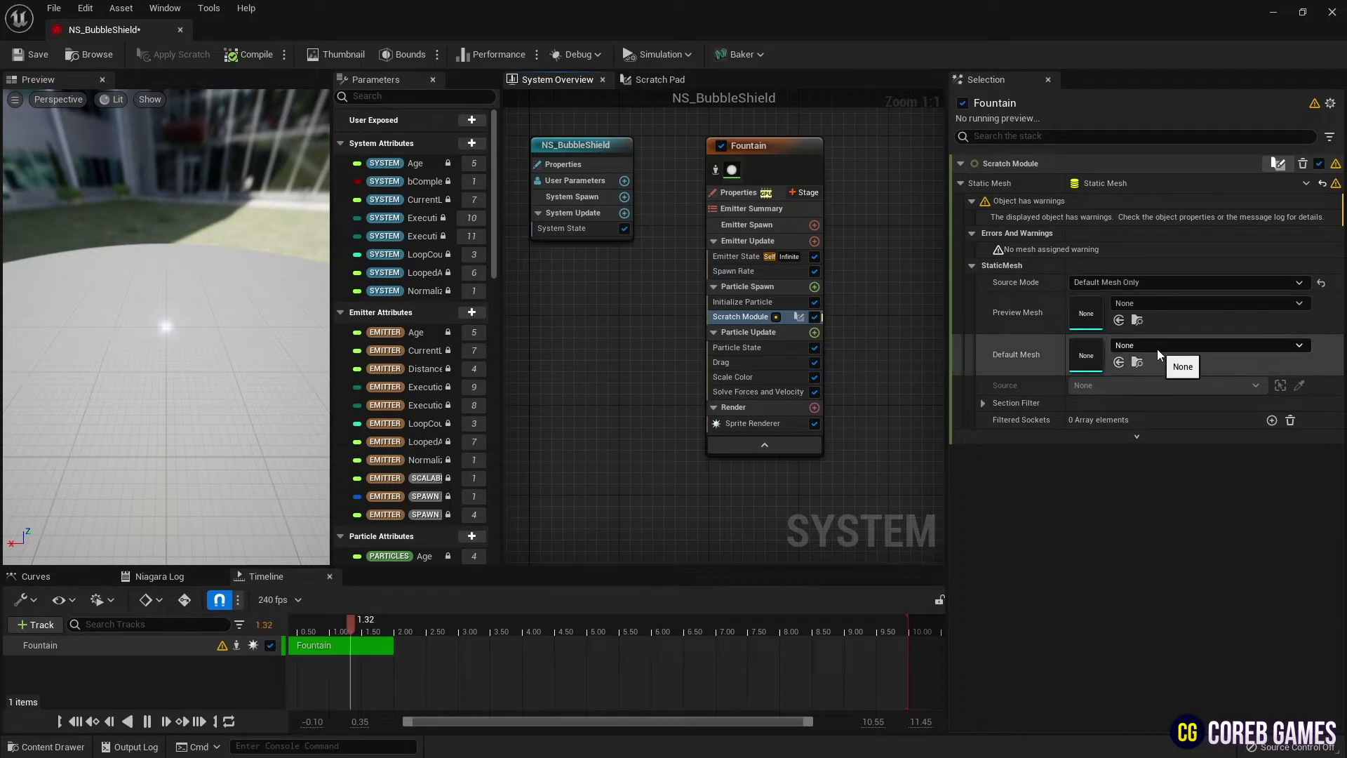
Assign the Sphere static mesh as the scratch module's Default Mesh.
click(1158, 350)
text(sph)
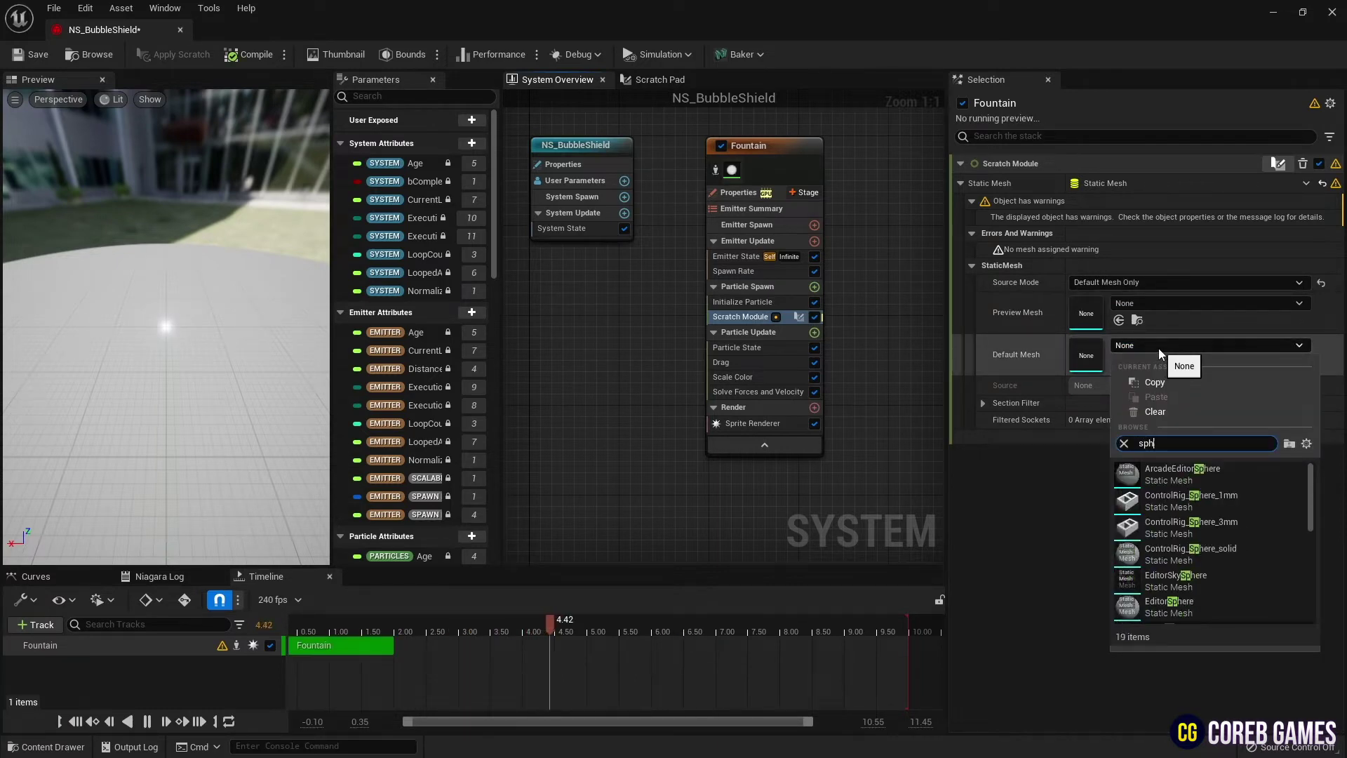
scroll(1220, 537, down, 5)
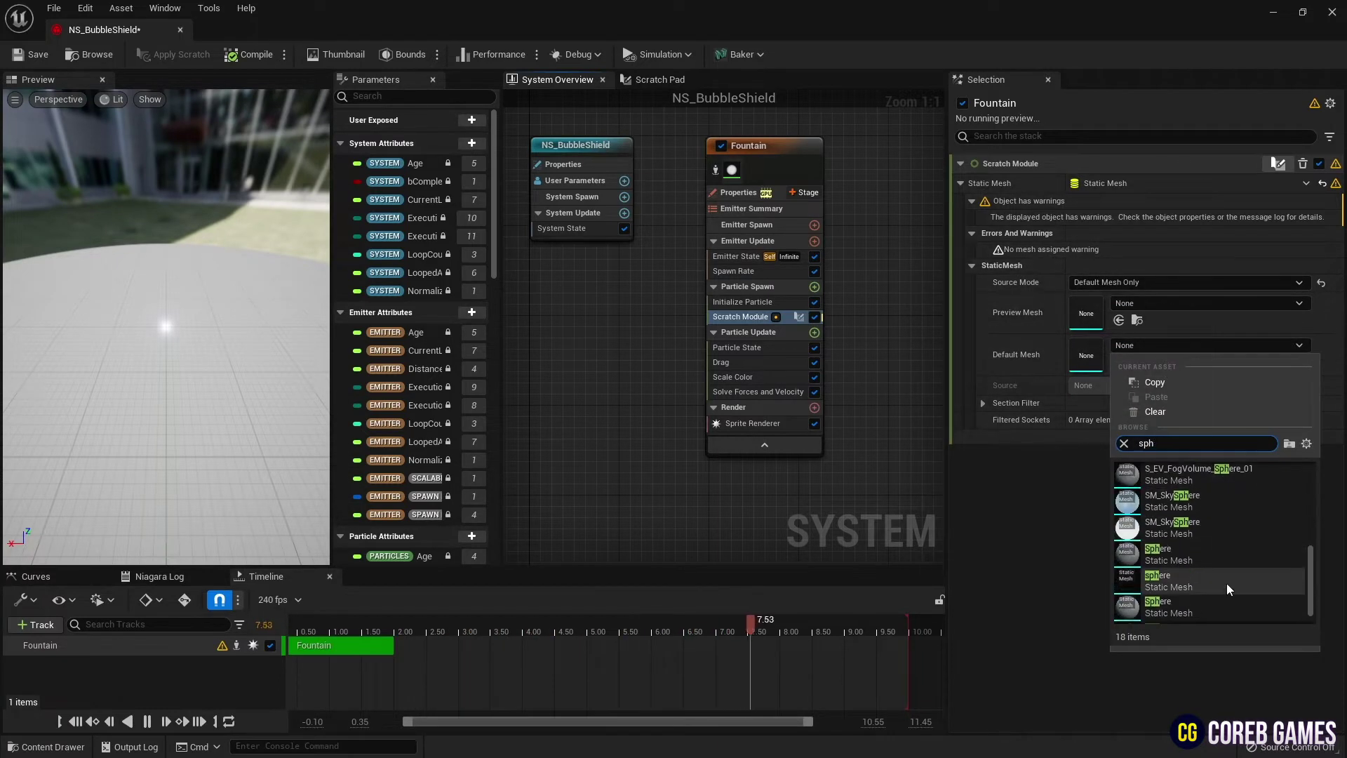
click(1179, 607)
Assign the Sphere static mesh as the scratch module's Preview Mesh.
click(1193, 240)
text(sphre)
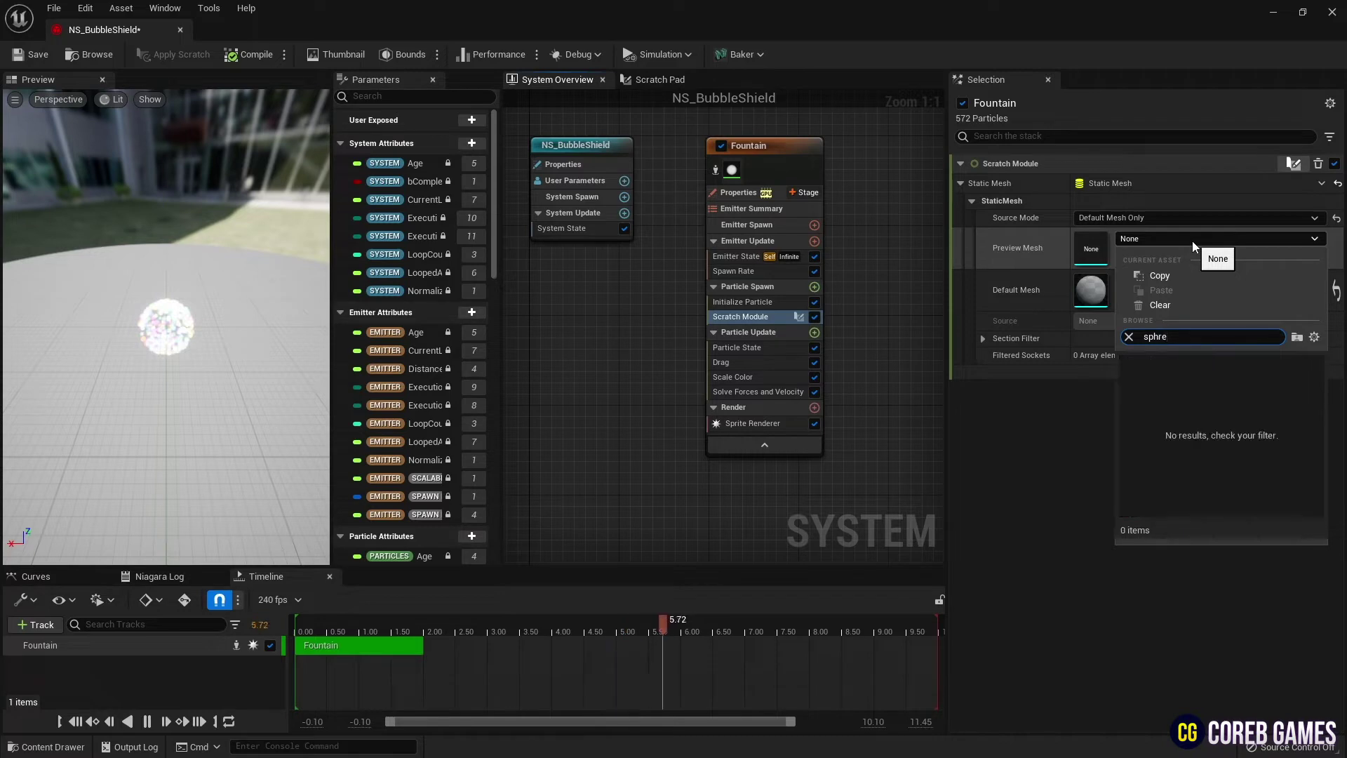
key(BackSpace)
key(BackSpace)
text(er)
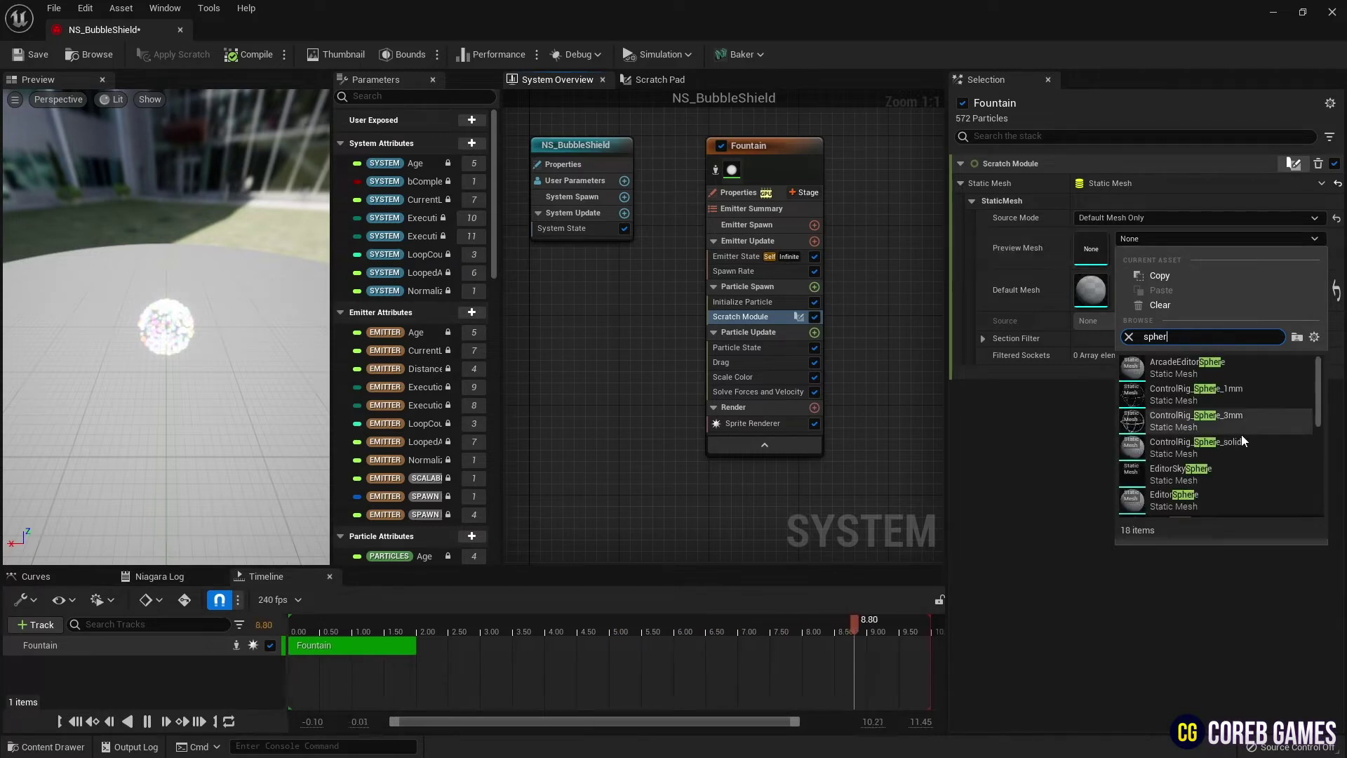
scroll(1231, 464, down, 5)
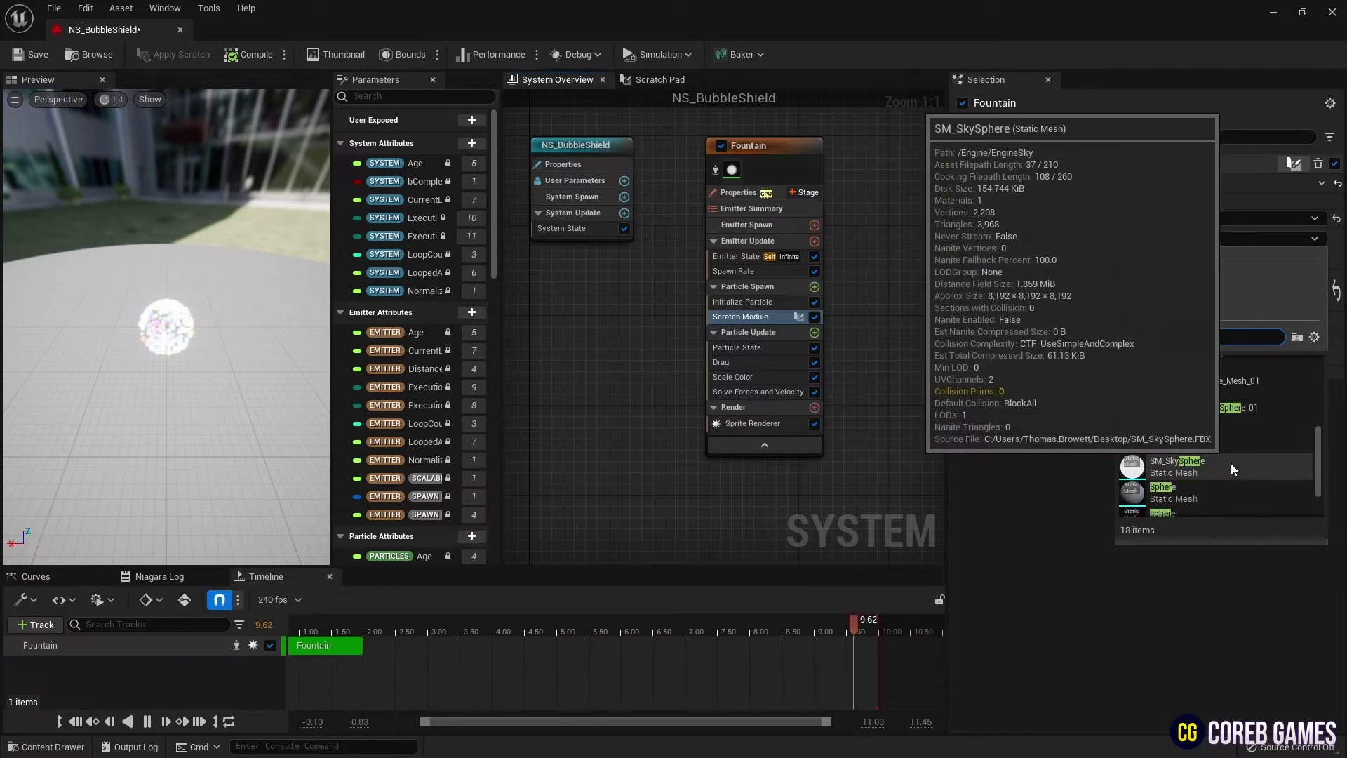
click(1172, 483)
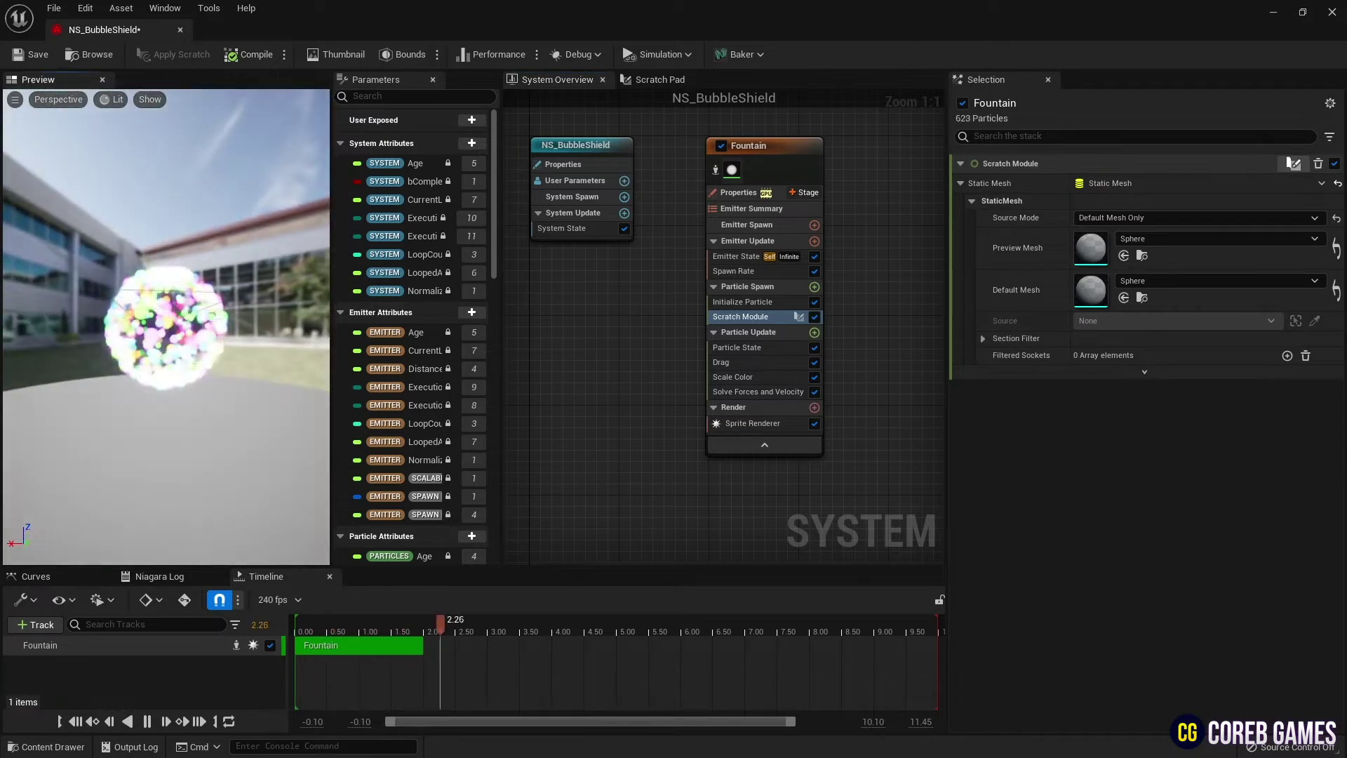
drag(166, 327, 120, 379)
Set the Sprite Renderer's Alignment to Custom Alignment and its Facing Mode to Custom Facing Vector.
click(762, 424)
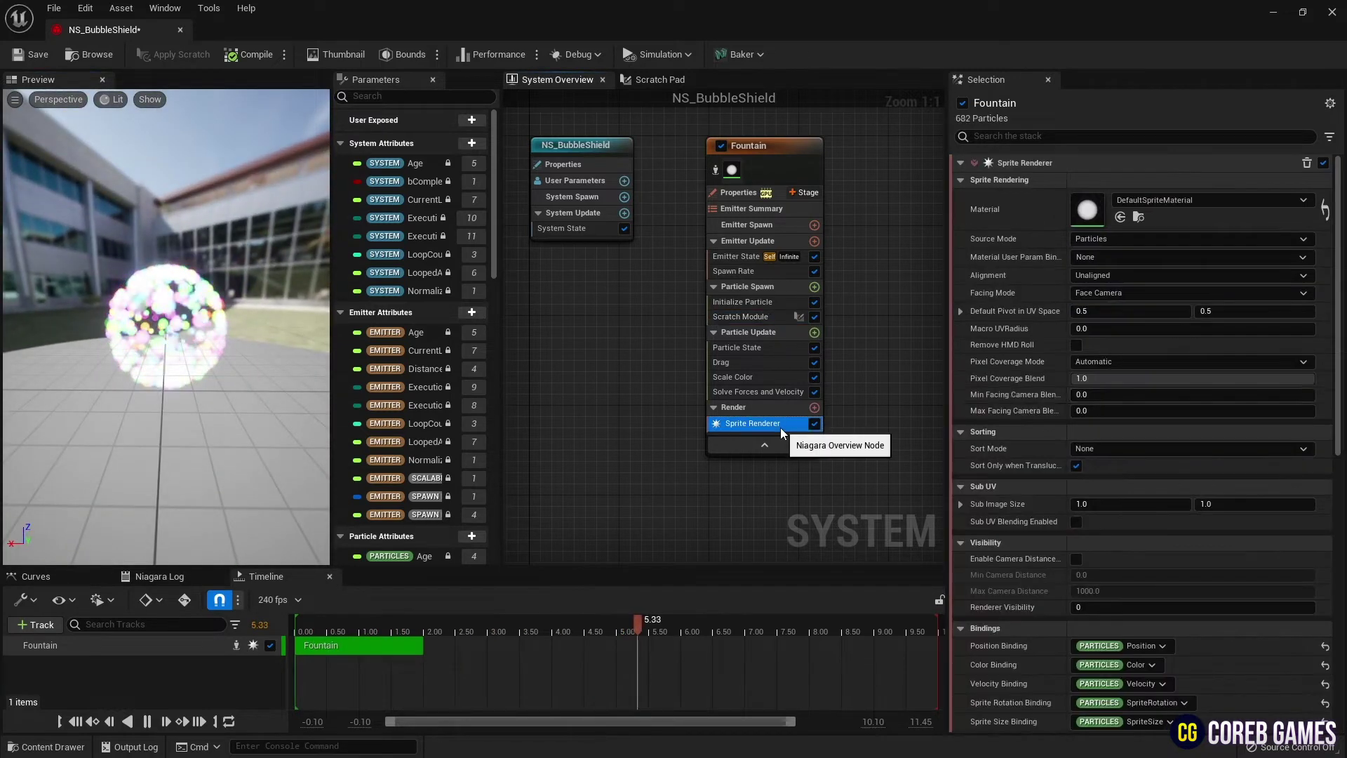
click(1118, 276)
click(1123, 316)
click(1186, 292)
click(1116, 330)
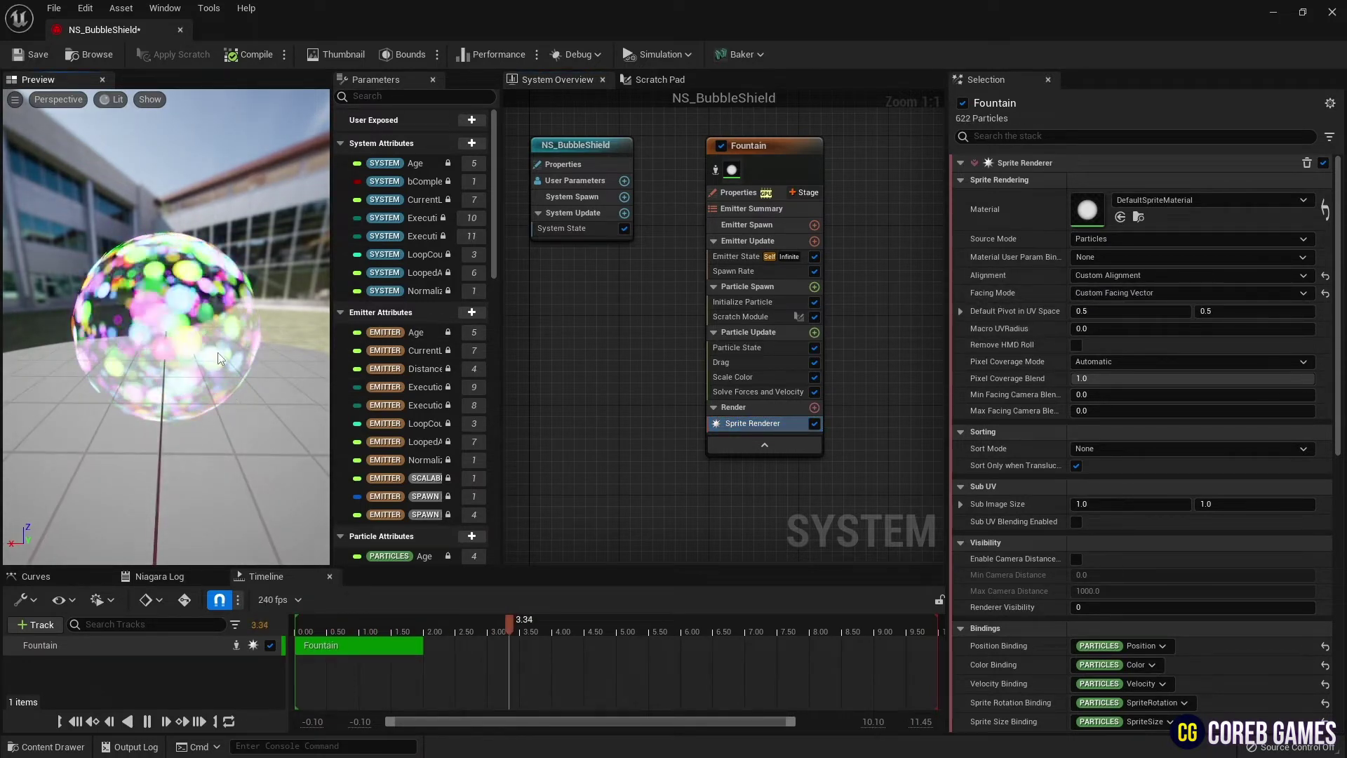
scroll(218, 353, down, 4)
mouse_move(222, 394)
mouse_down()
mouse_move(239, 421)
mouse_move(222, 414)
mouse_up()
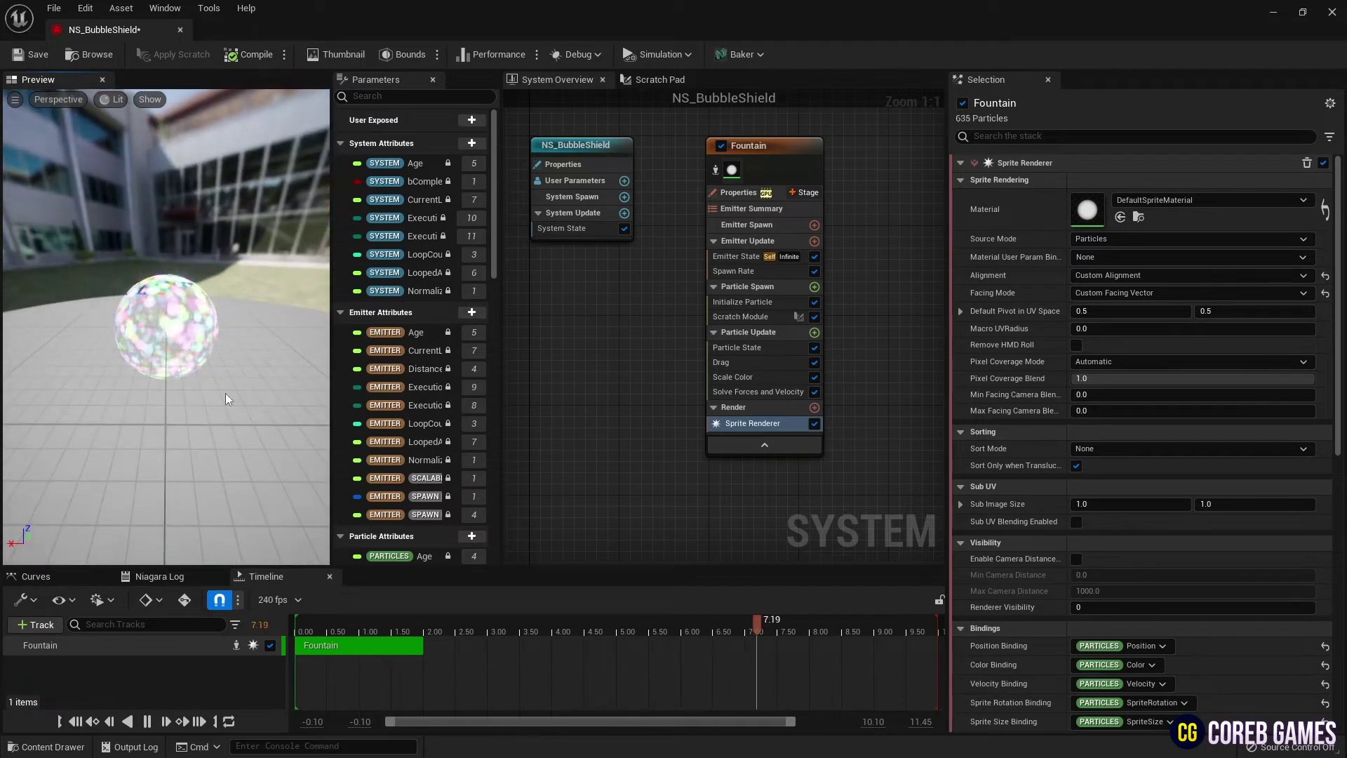
Add a Scale Sprite Size module to the Fountain emitter's Particle Update stage.
click(778, 337)
click(814, 333)
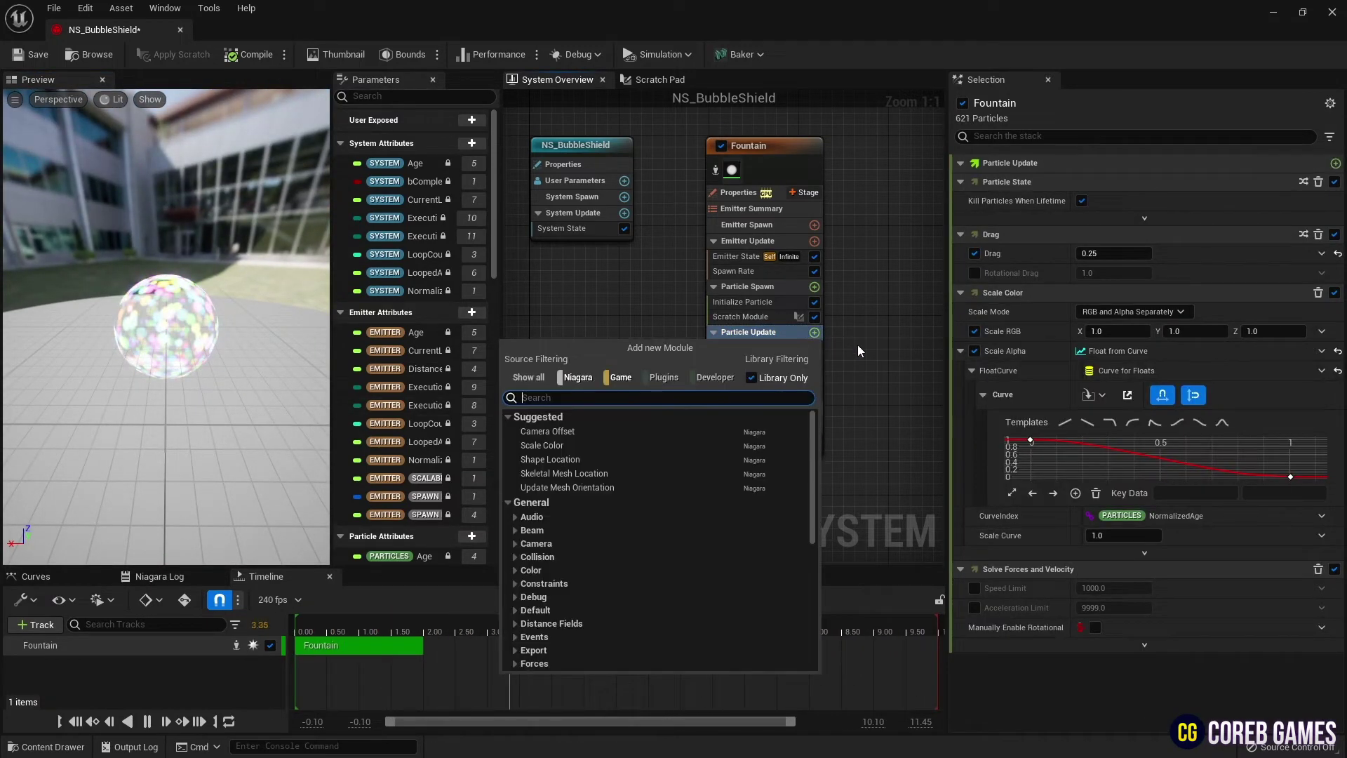
text(siz)
key(Down)
key(Down)
key(Return)
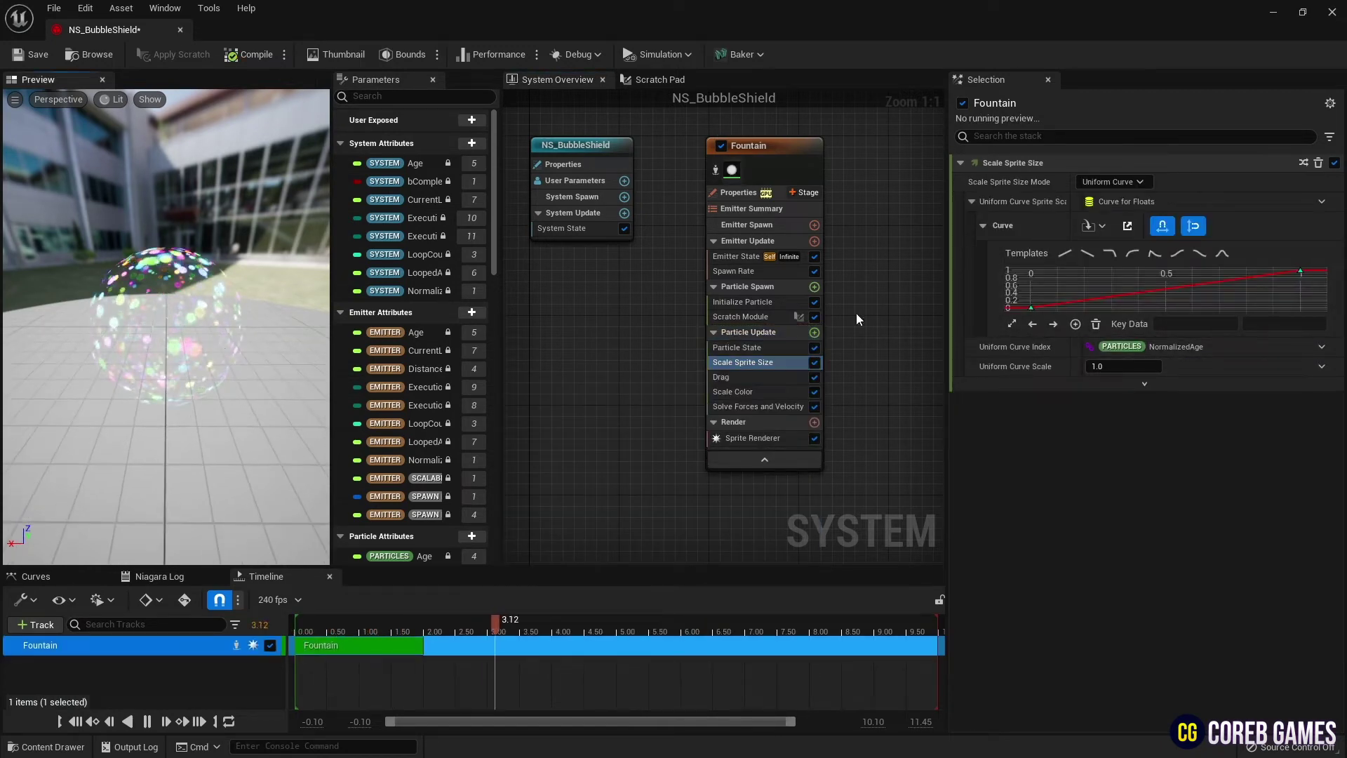
Add a key at 0.5 with value 1.0 to the sprite size curve and set the end key's value to 0.0.
right_click(1167, 290)
click(1211, 325)
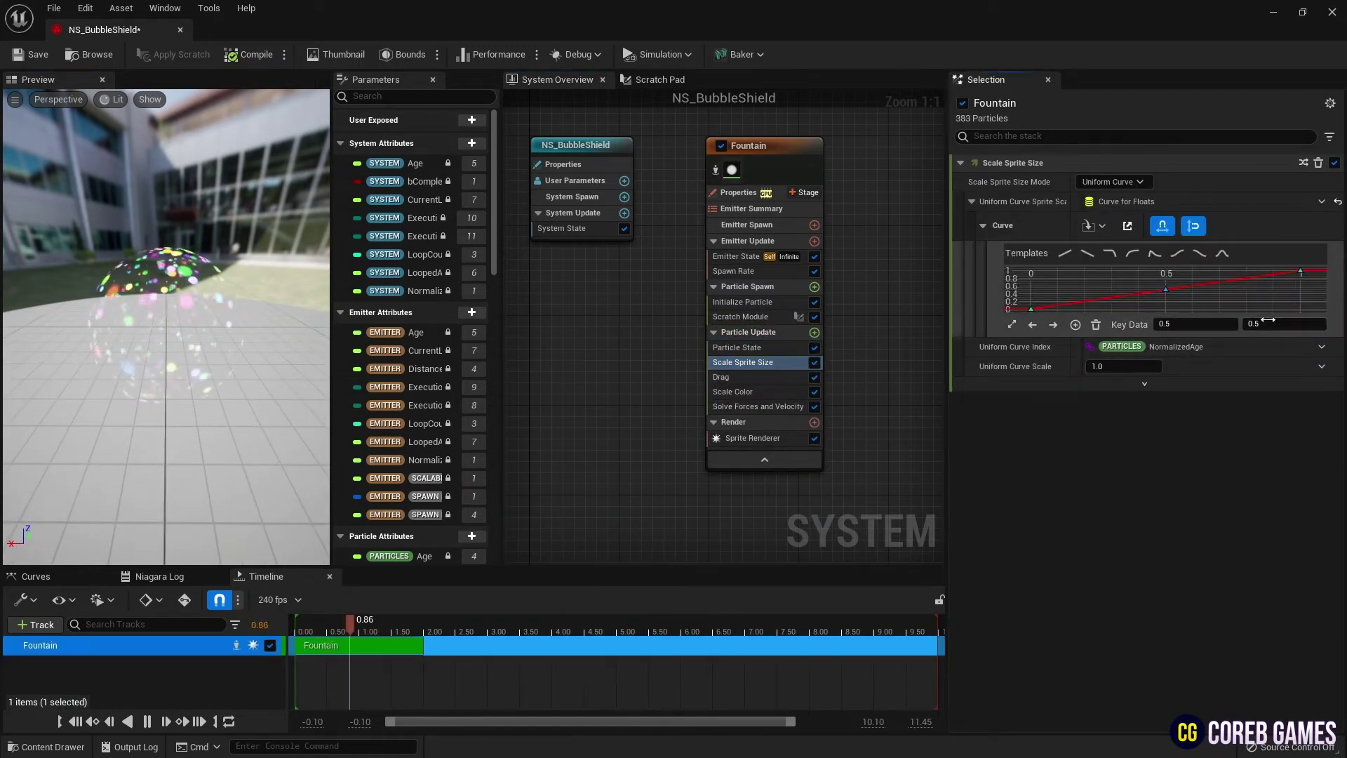
click(1299, 272)
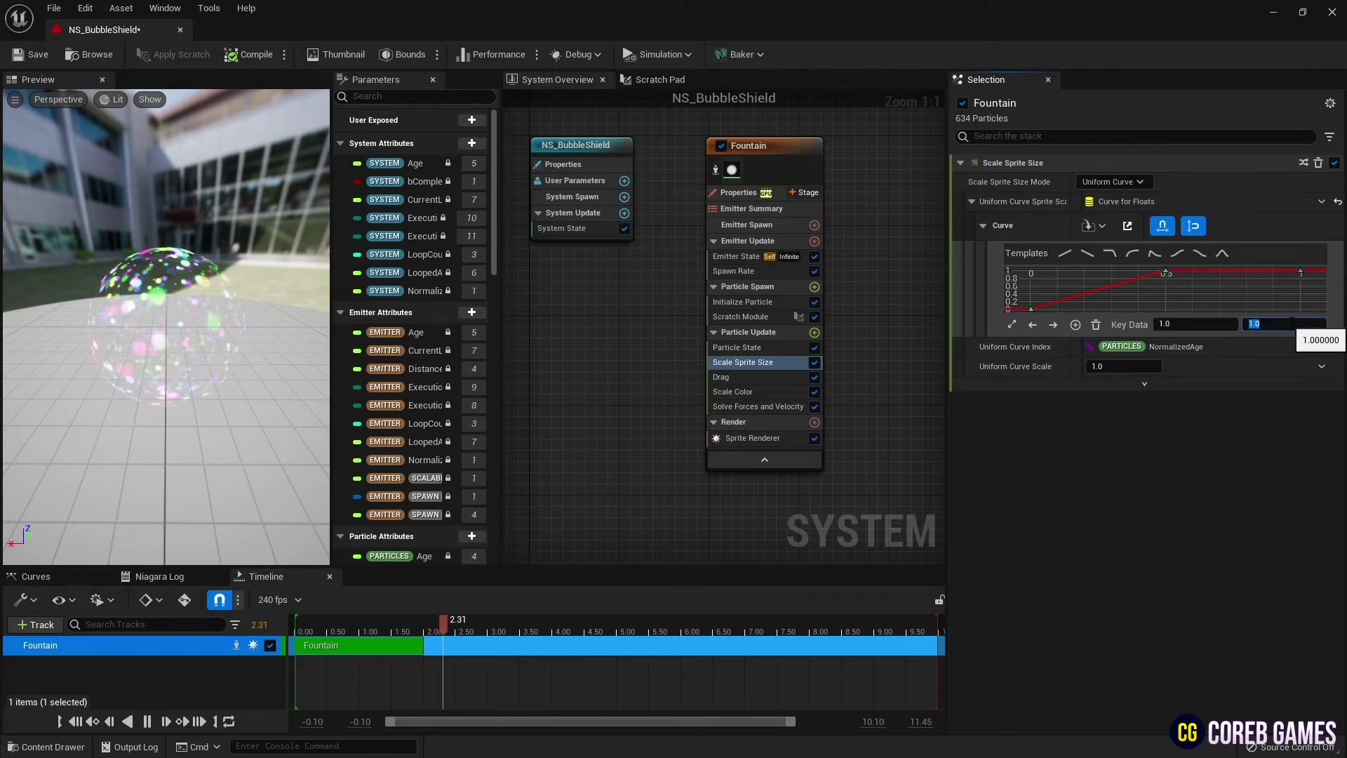
Smooth the sprite size curve by setting its middle and start keys to Auto interpolation.
right_click(1168, 273)
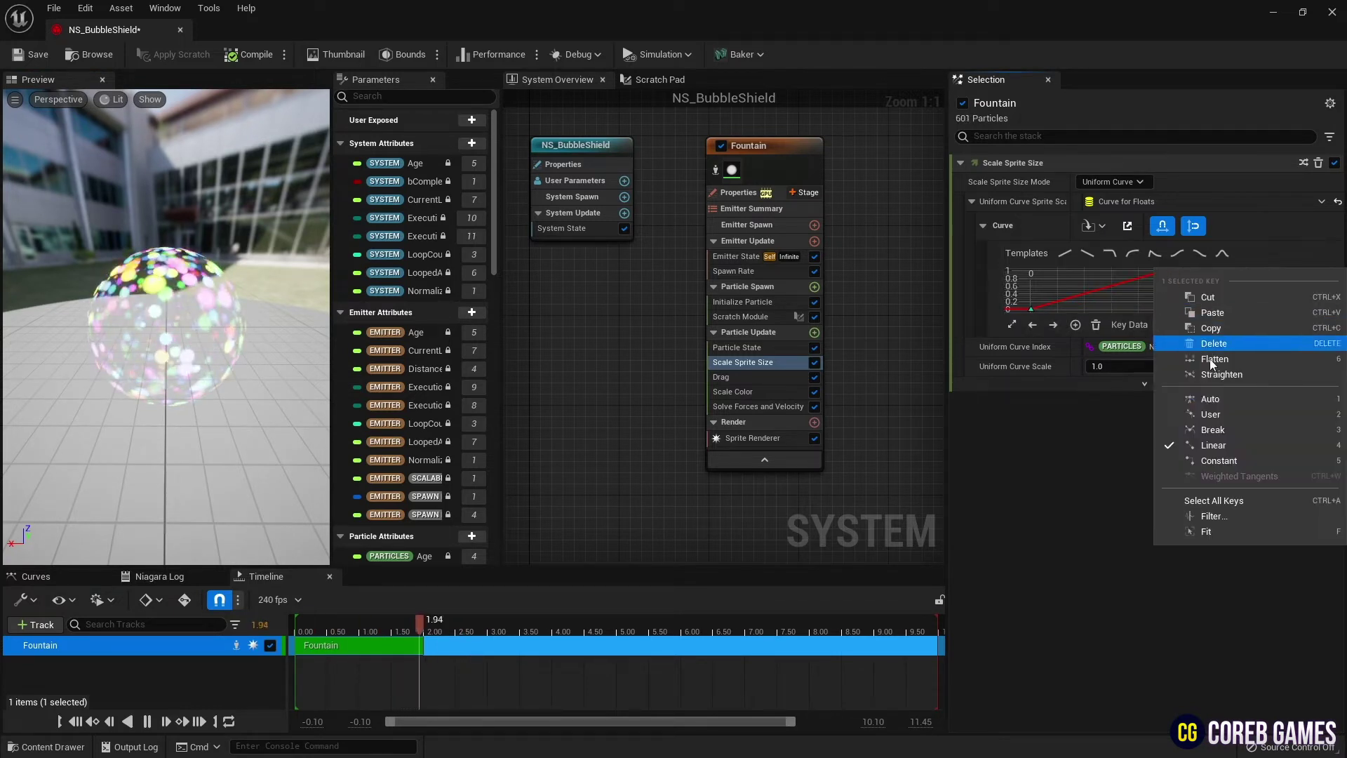
click(1220, 307)
right_click(1033, 308)
click(1136, 437)
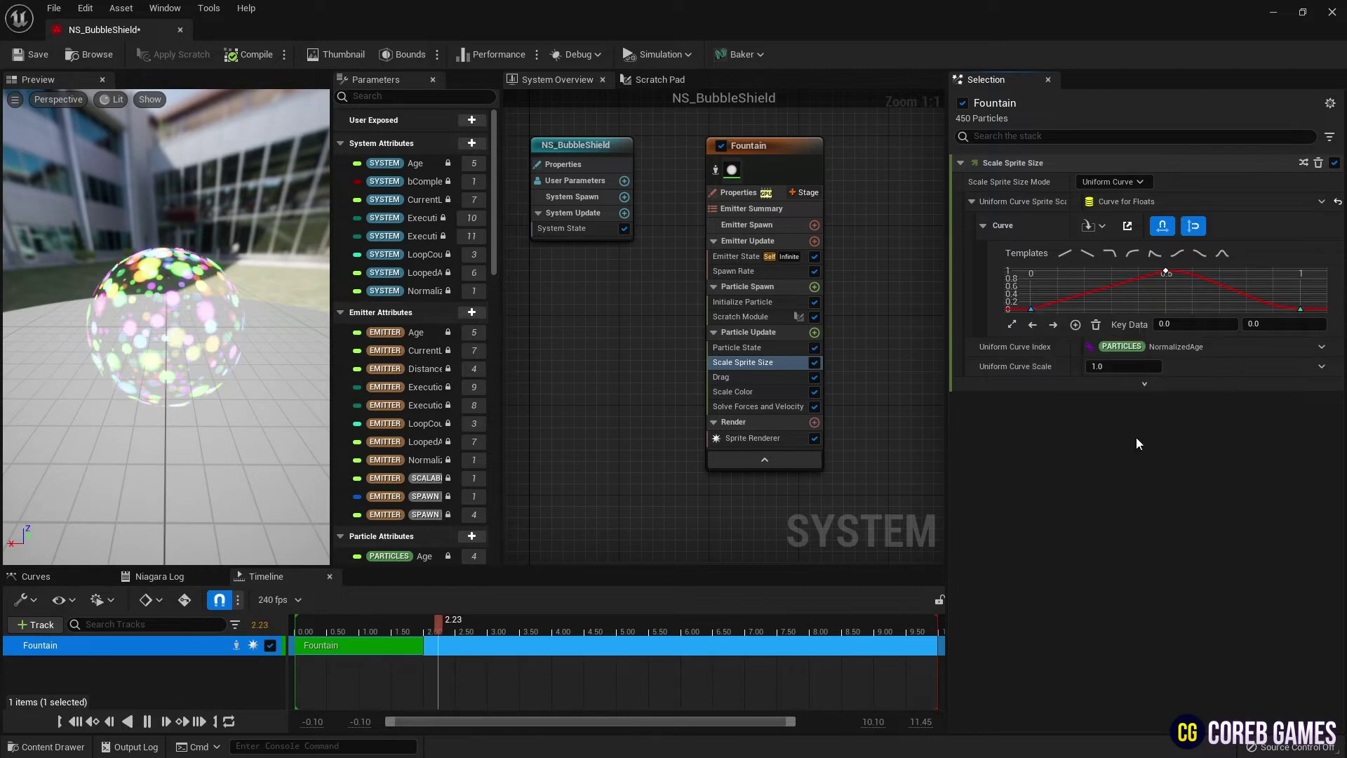
drag(166, 294, 196, 353)
Add a Vortex Force module to the emitter's Particle Update stage.
click(779, 392)
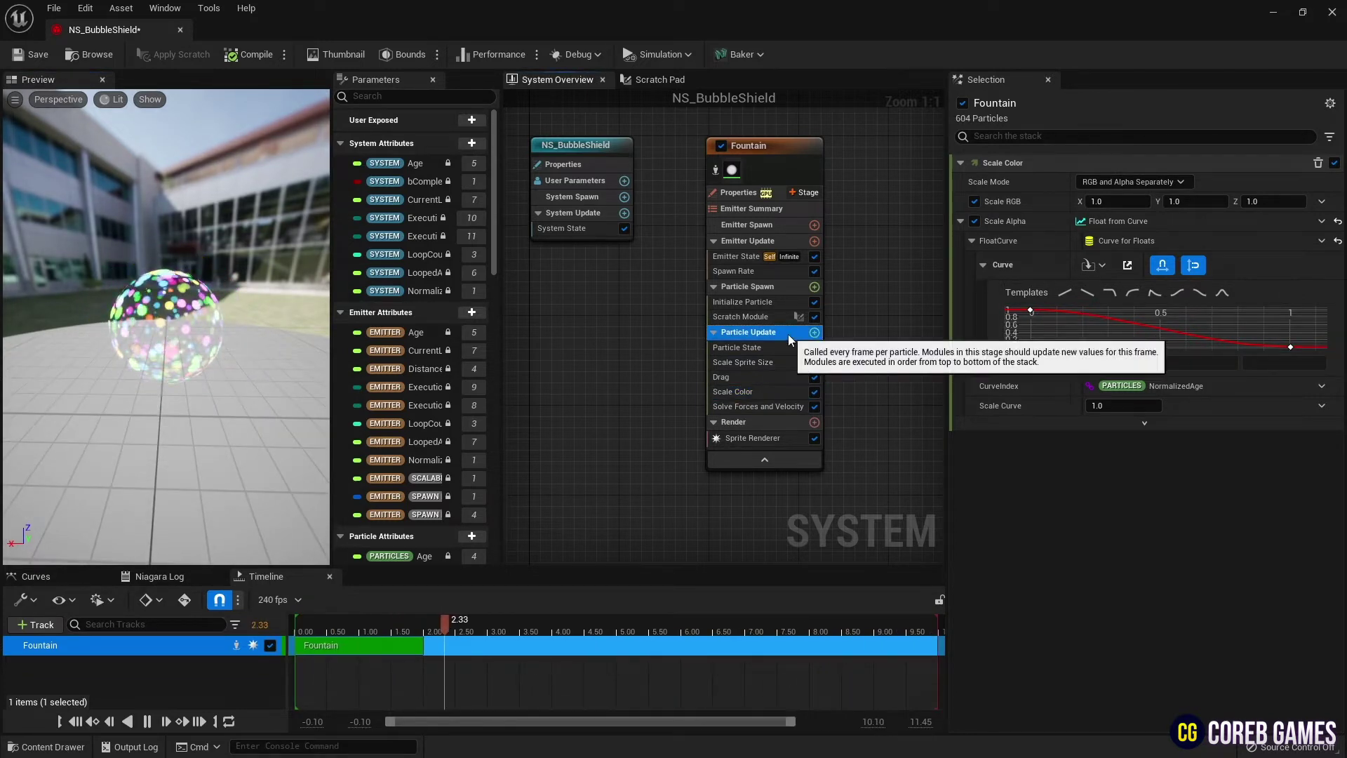
click(765, 332)
click(814, 332)
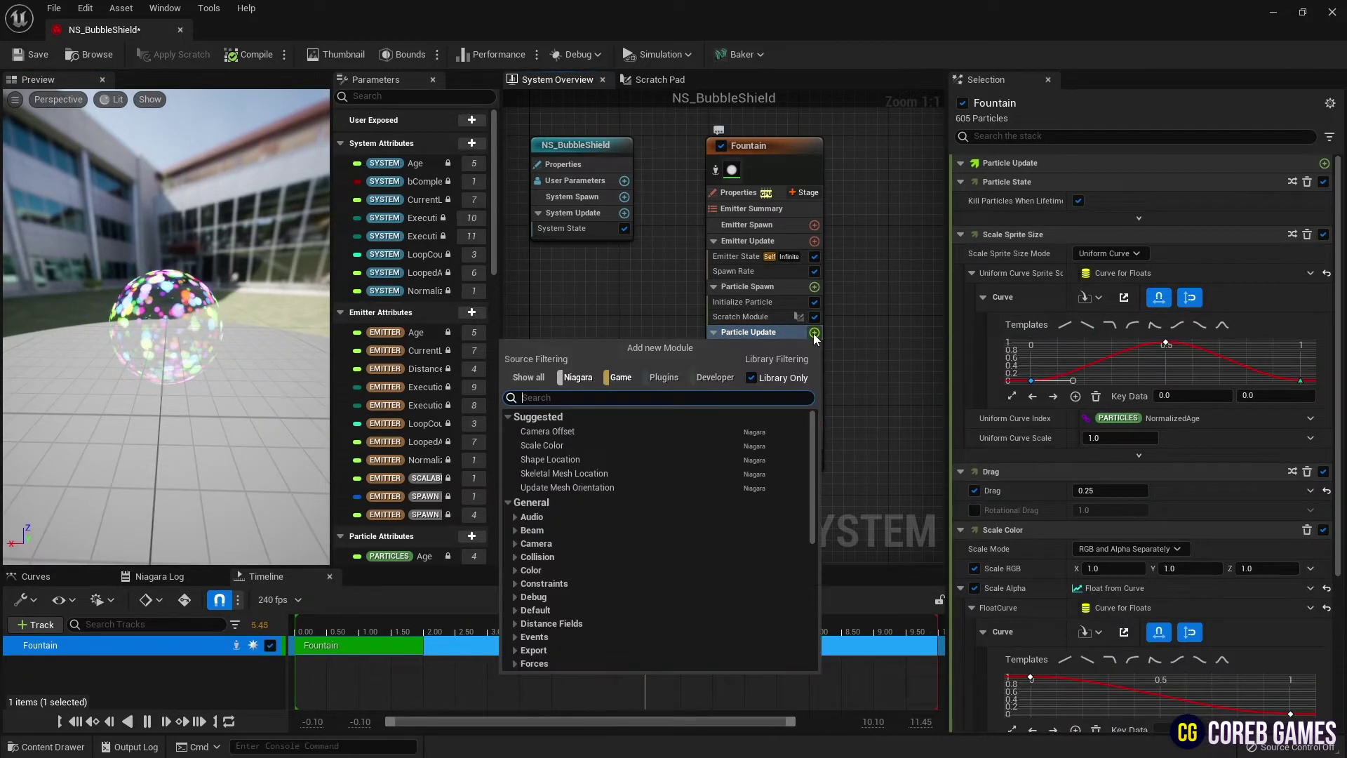
text(vor)
key(Return)
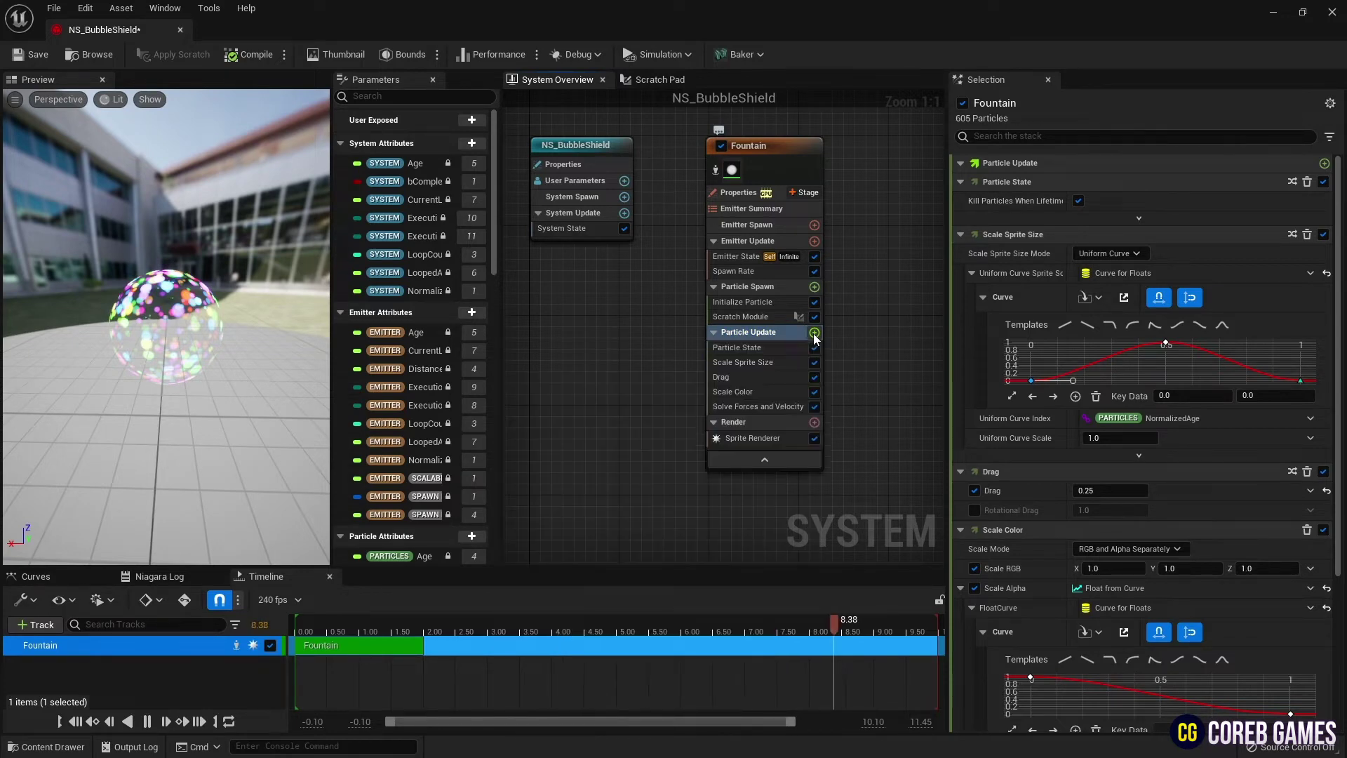
mouse_move(235, 309)
mouse_down()
mouse_move(183, 313)
mouse_move(249, 319)
mouse_up()
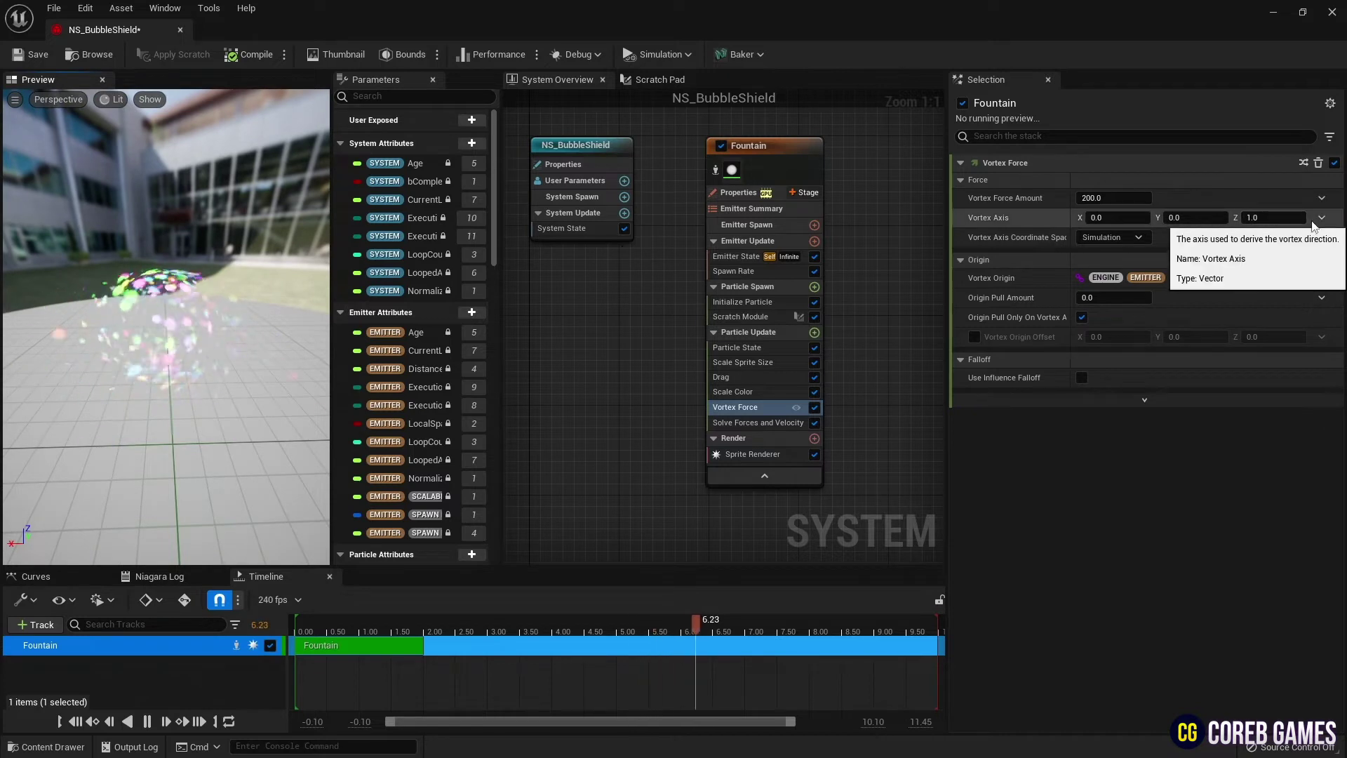
Drive the Vortex Axis with a Multiply Vector input and assign the particle SpriteFacing attribute as its A value.
click(1322, 217)
text(mul)
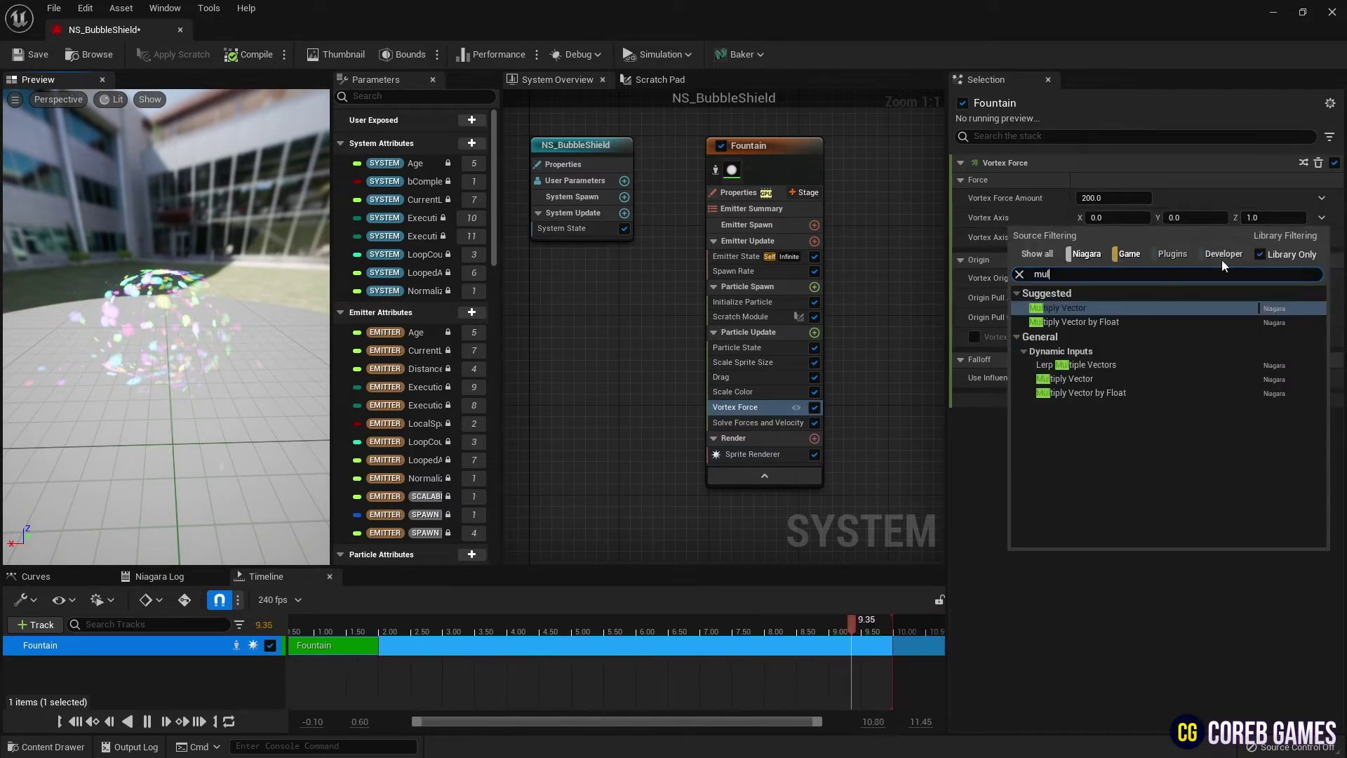
click(1170, 306)
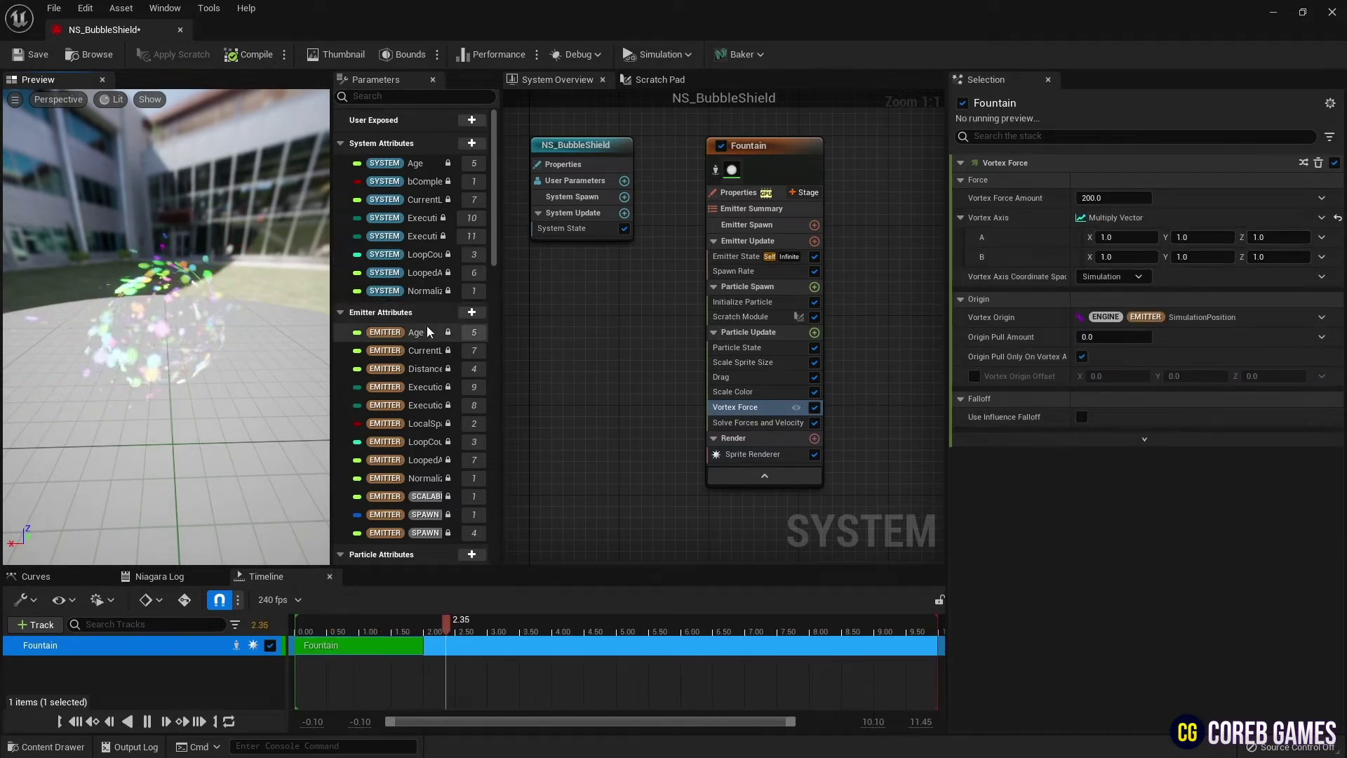
scroll(427, 344, down, 6)
drag(499, 308, 568, 303)
scroll(442, 386, down, 5)
drag(445, 414, 1155, 243)
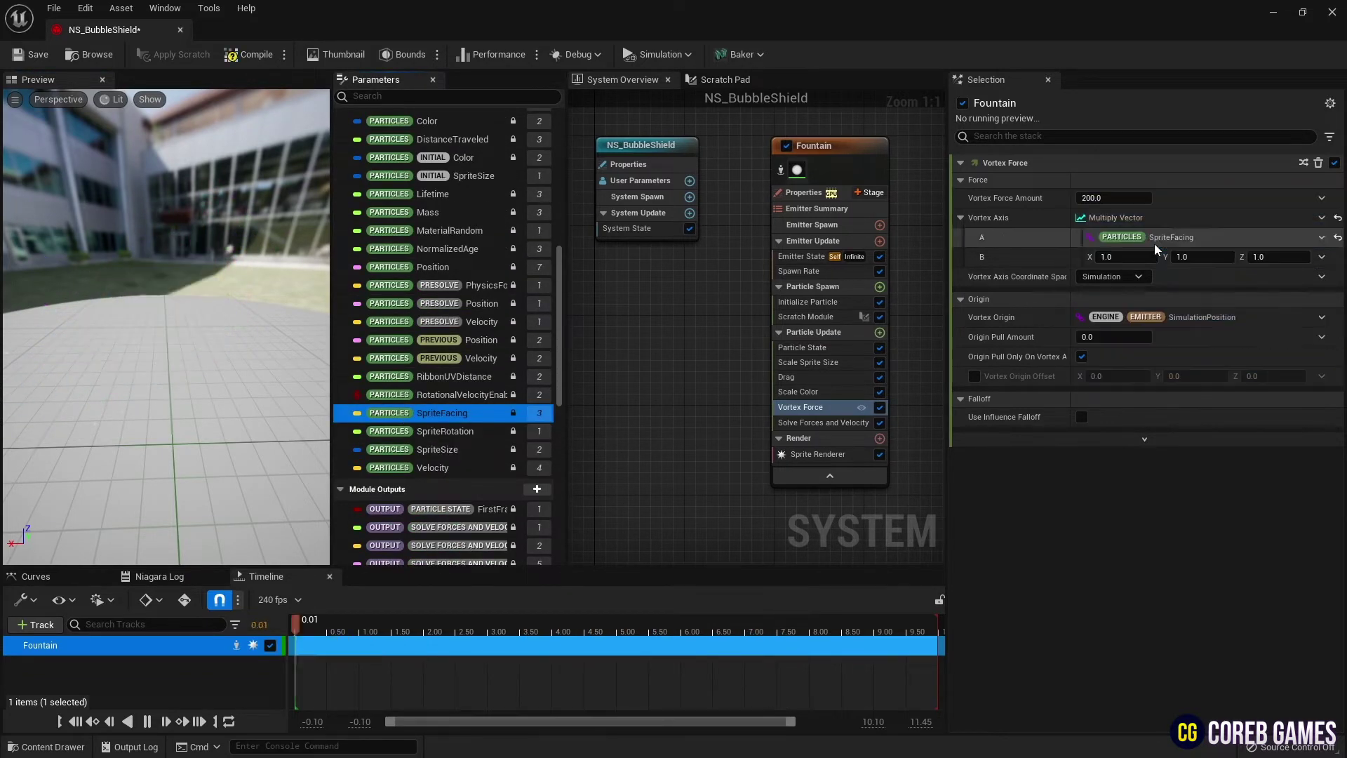
Use a Random Vector as the Multiply Vector's B value and set its Evaluation Type to Every Frame.
click(1323, 258)
text(random)
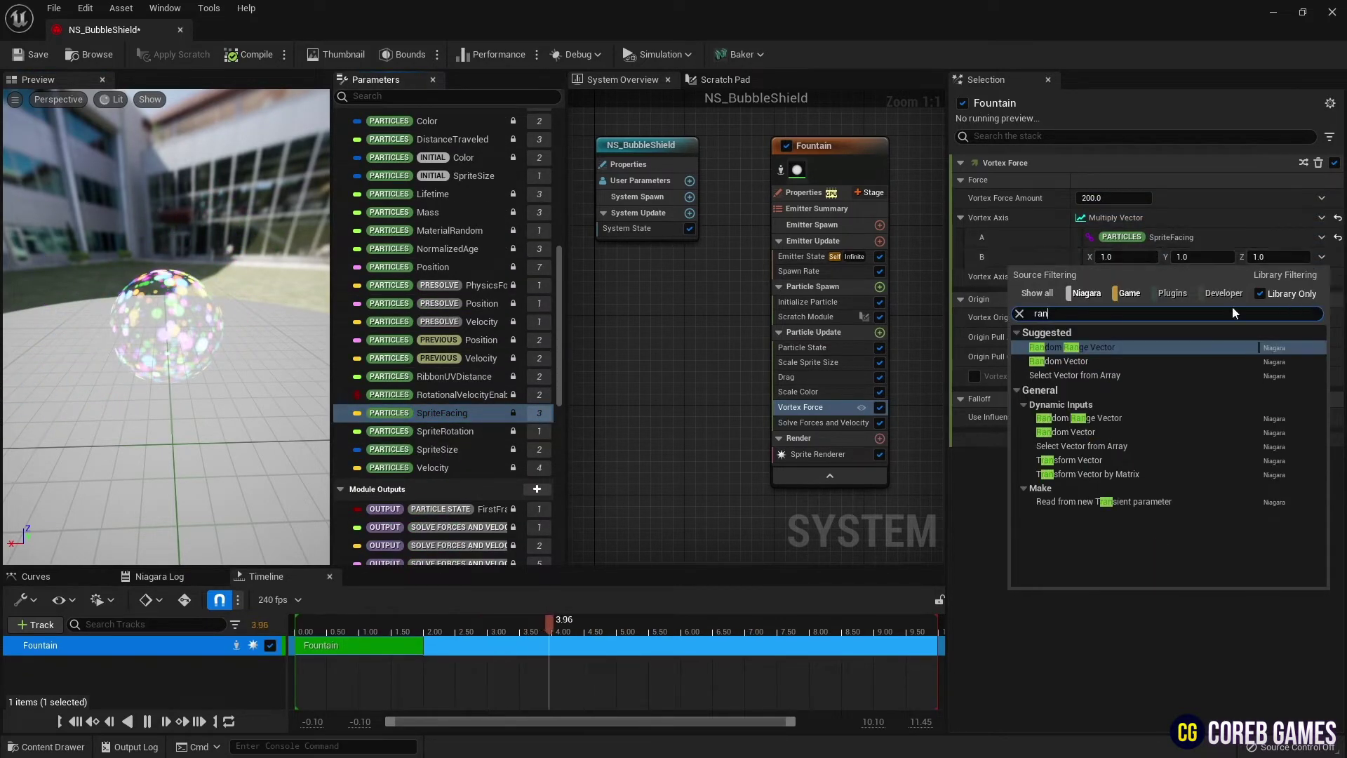
click(1118, 357)
drag(141, 319, 239, 326)
click(1141, 319)
click(1143, 353)
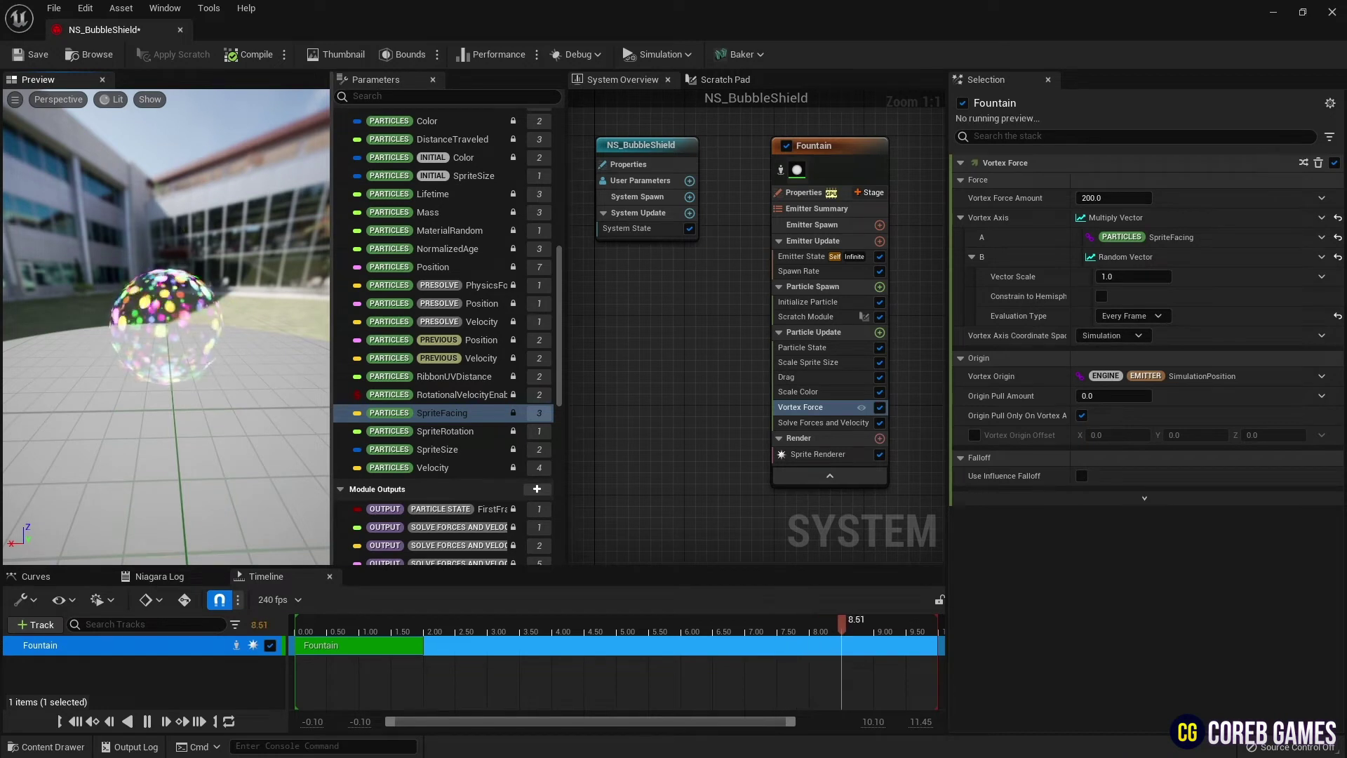
Set the Vortex Force's Origin Pull Amount to 30.
mouse_move(154, 351)
mouse_down()
mouse_move(190, 316)
mouse_move(153, 351)
mouse_up()
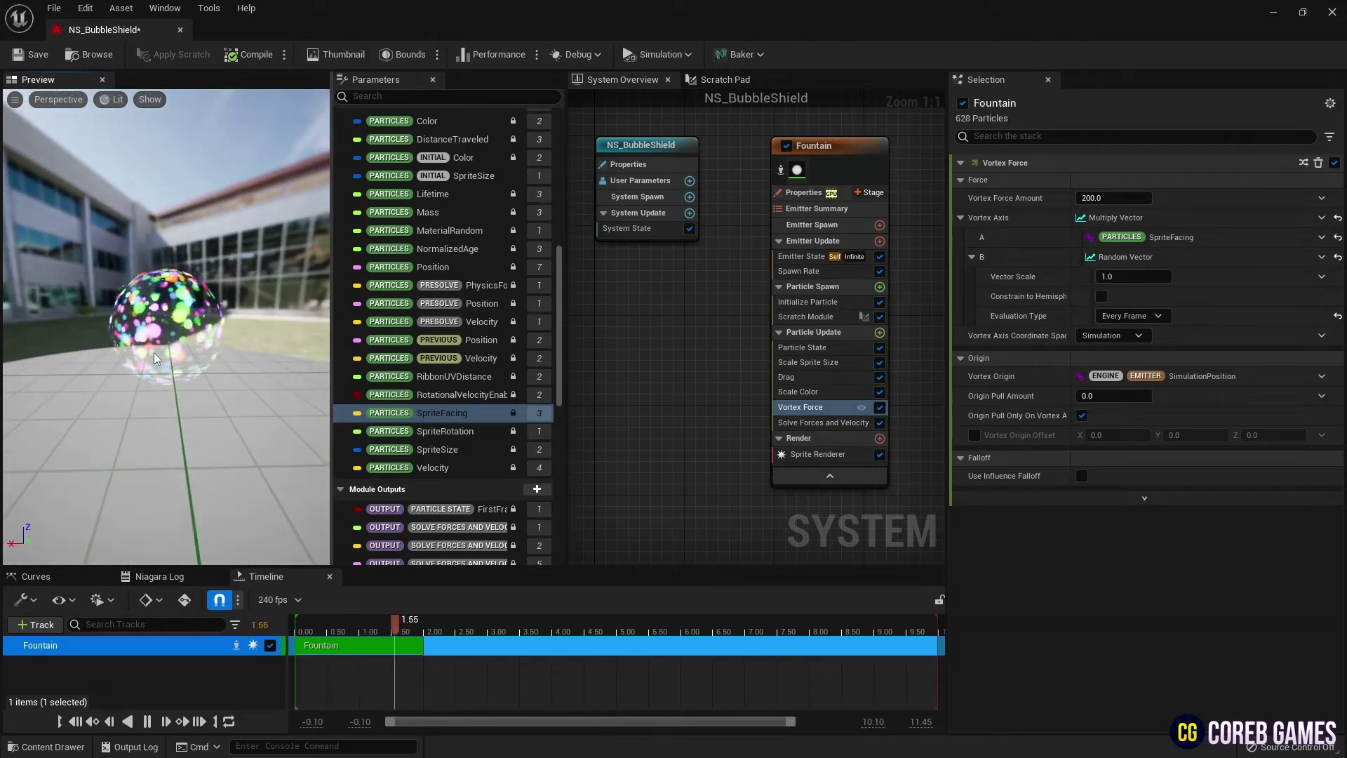
click(1112, 396)
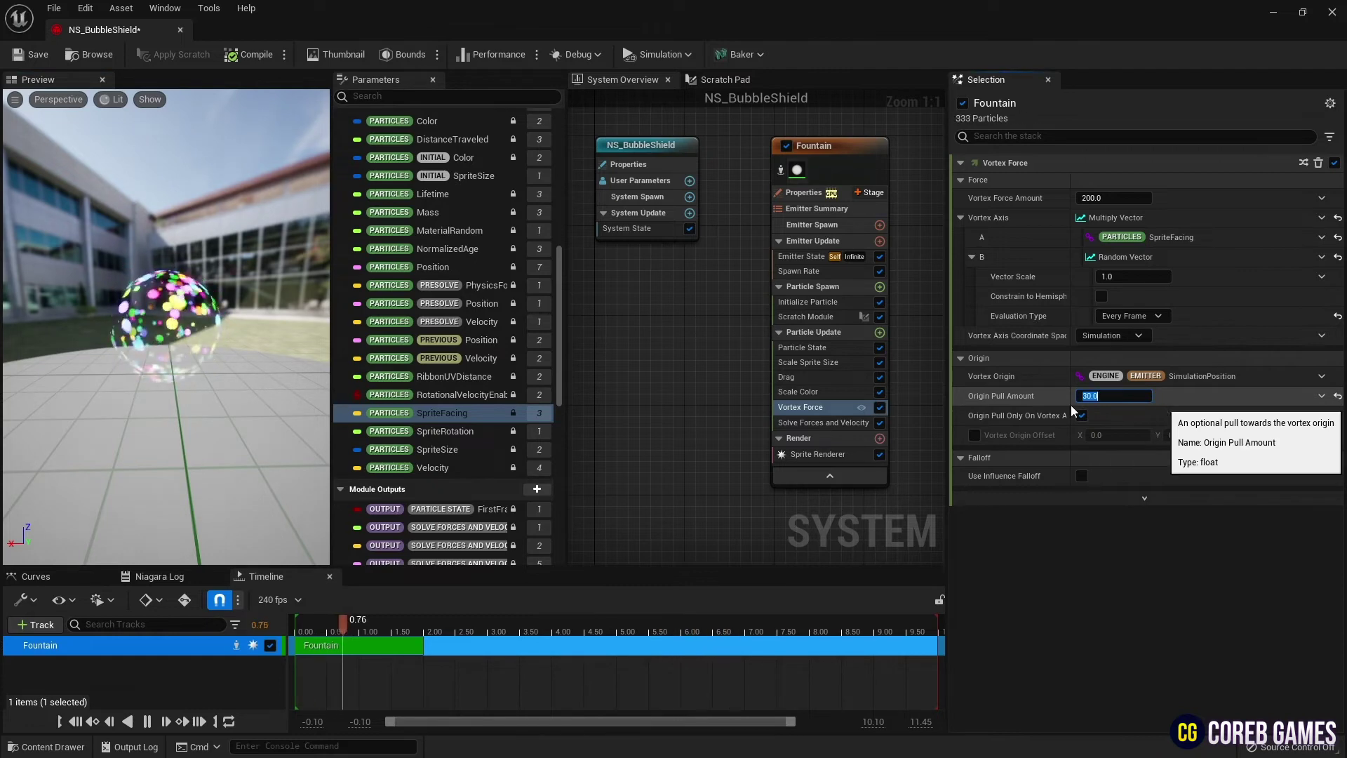
right_drag(232, 320, 231, 252)
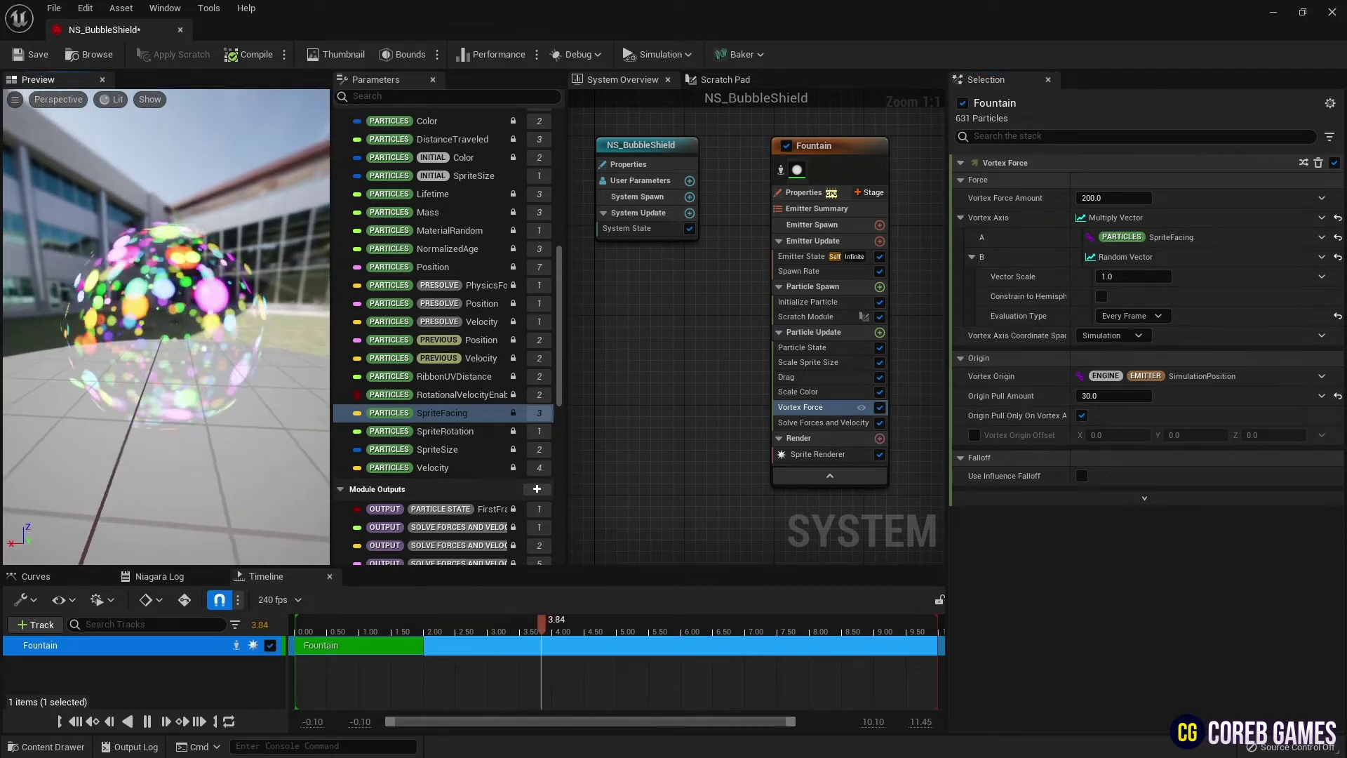
Set the Drag module's Drag value to 1.
click(807, 377)
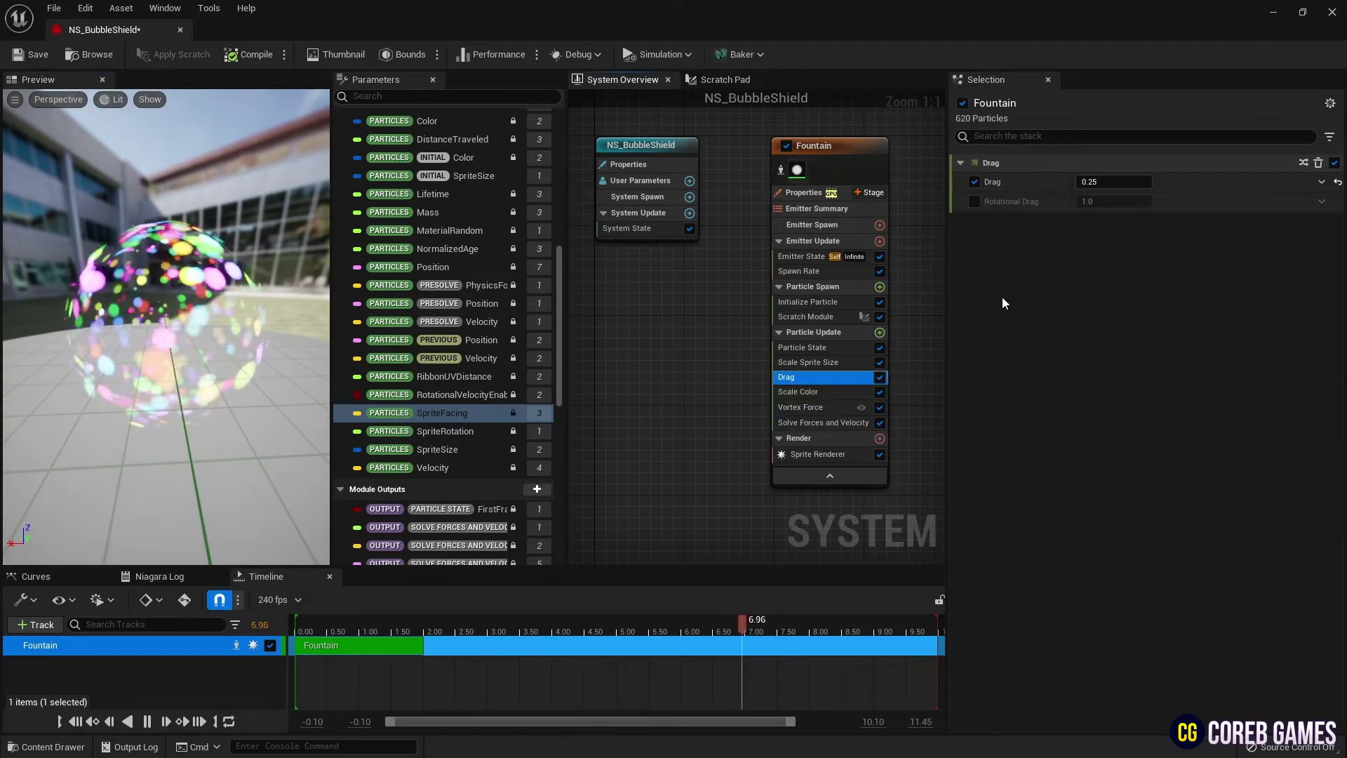
click(1114, 182)
text(1)
key(Return)
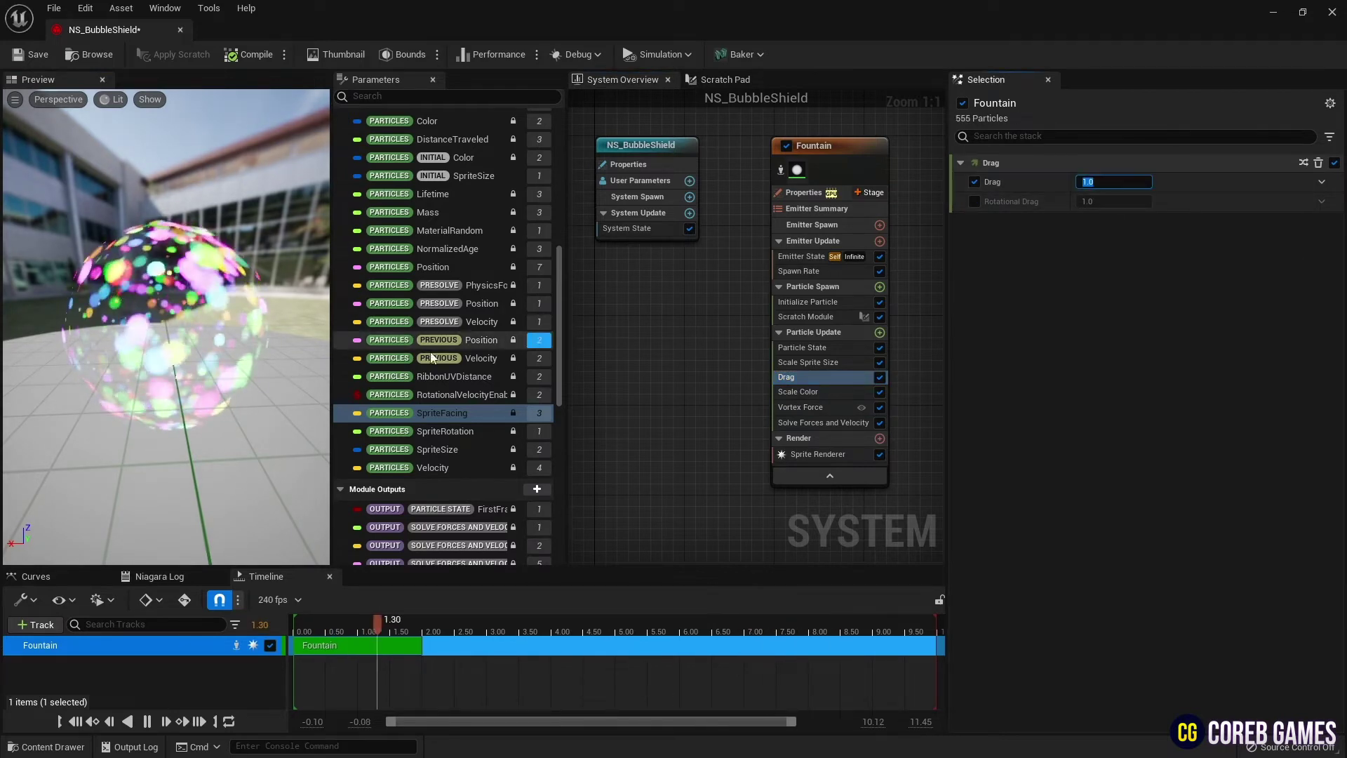
mouse_move(214, 330)
mouse_down()
mouse_move(182, 267)
mouse_move(199, 331)
mouse_up()
scroll(199, 331, down, 3)
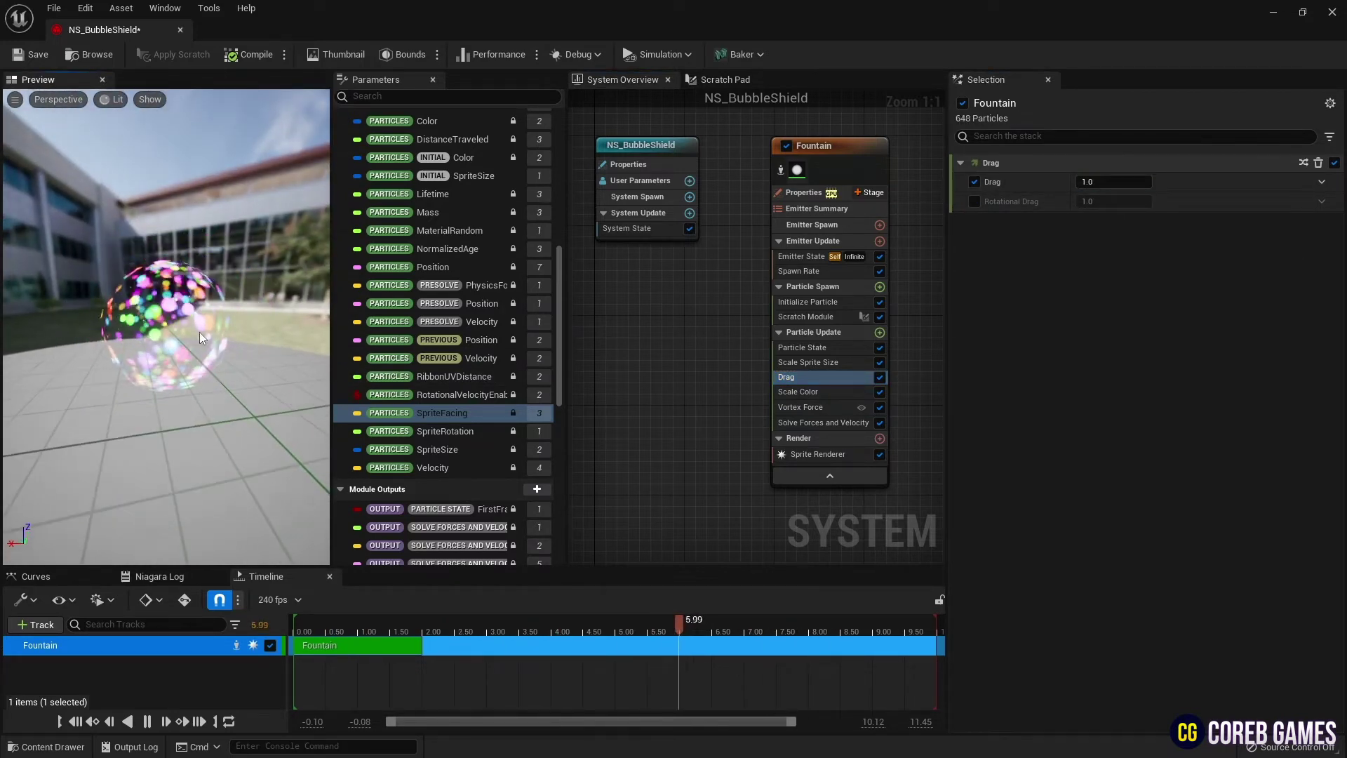
Close the NS_BubbleShield editor and add a Niagara Particle System component to the BP_ThirdPersonCharacter blueprint.
click(180, 30)
click(44, 748)
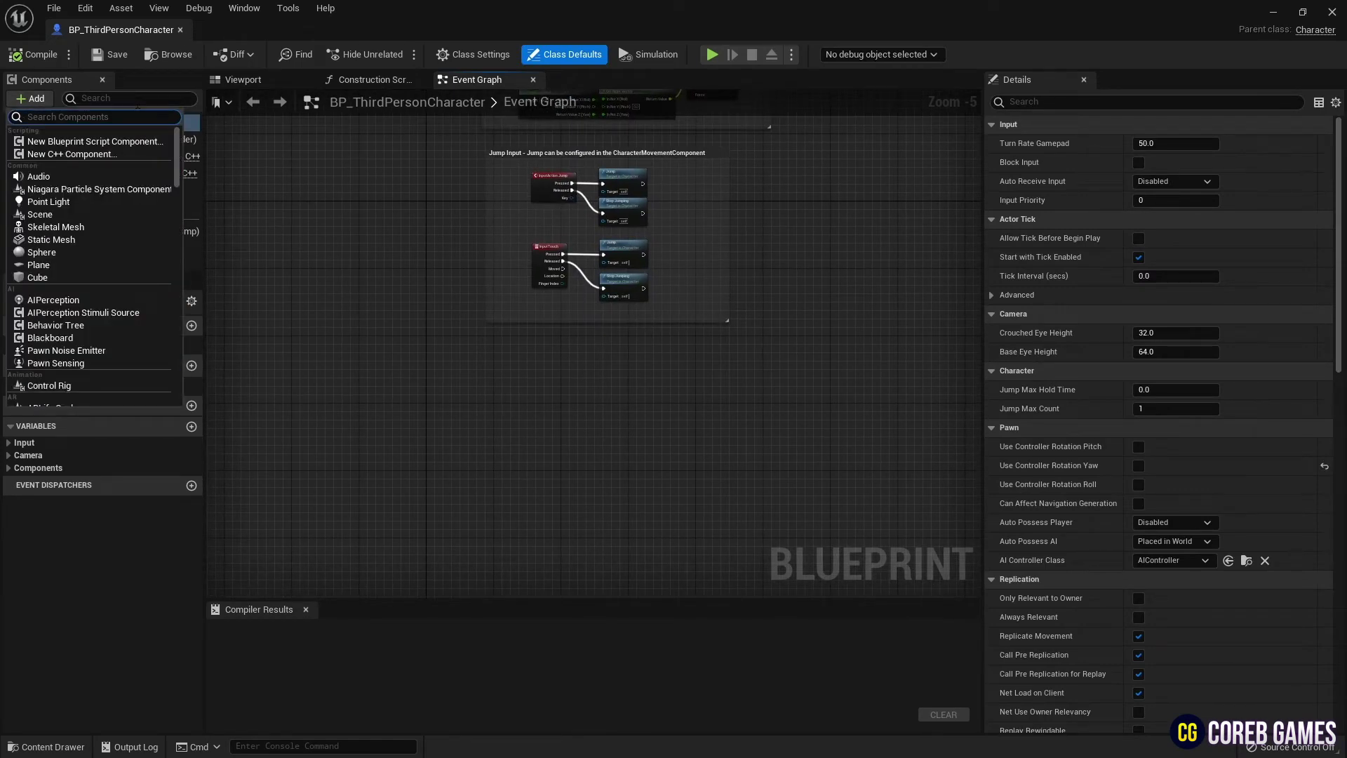
click(133, 189)
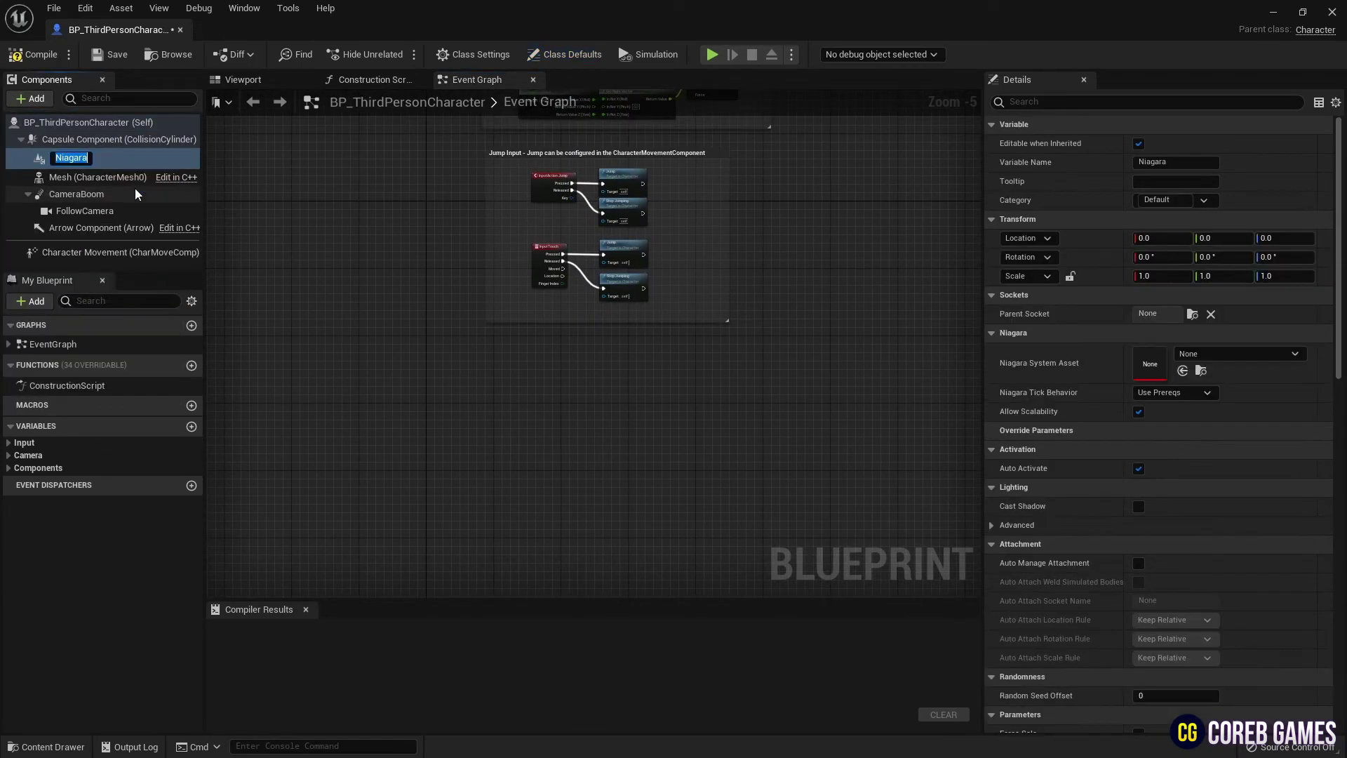
Assign NS_BubbleShield as the new component's Niagara System Asset.
click(1230, 355)
text(bub)
key(Down)
key(Return)
Add an Event BeginPlay node in the empty area below the jump input group of the event graph.
right_drag(418, 344, 414, 317)
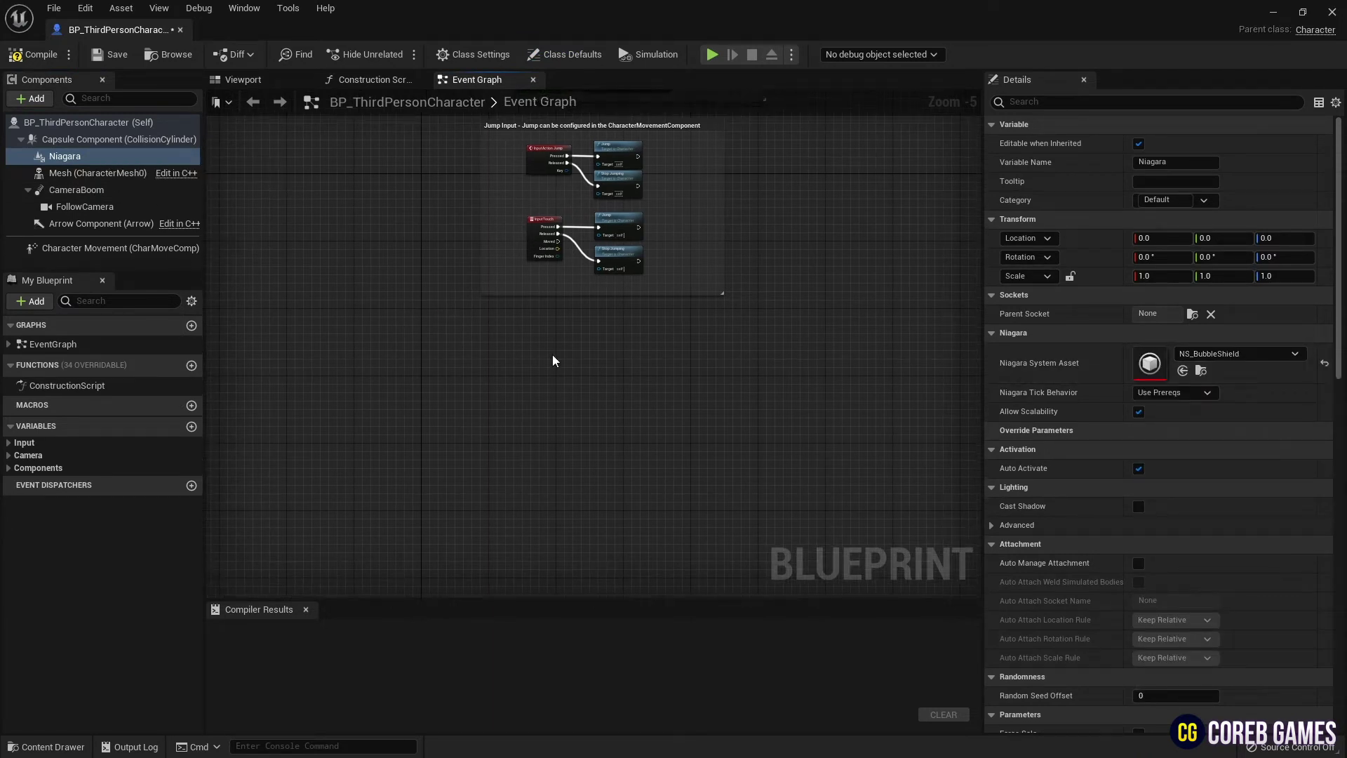
right_click(461, 347)
text(event bi)
key(BackSpace)
text(e)
key(Return)
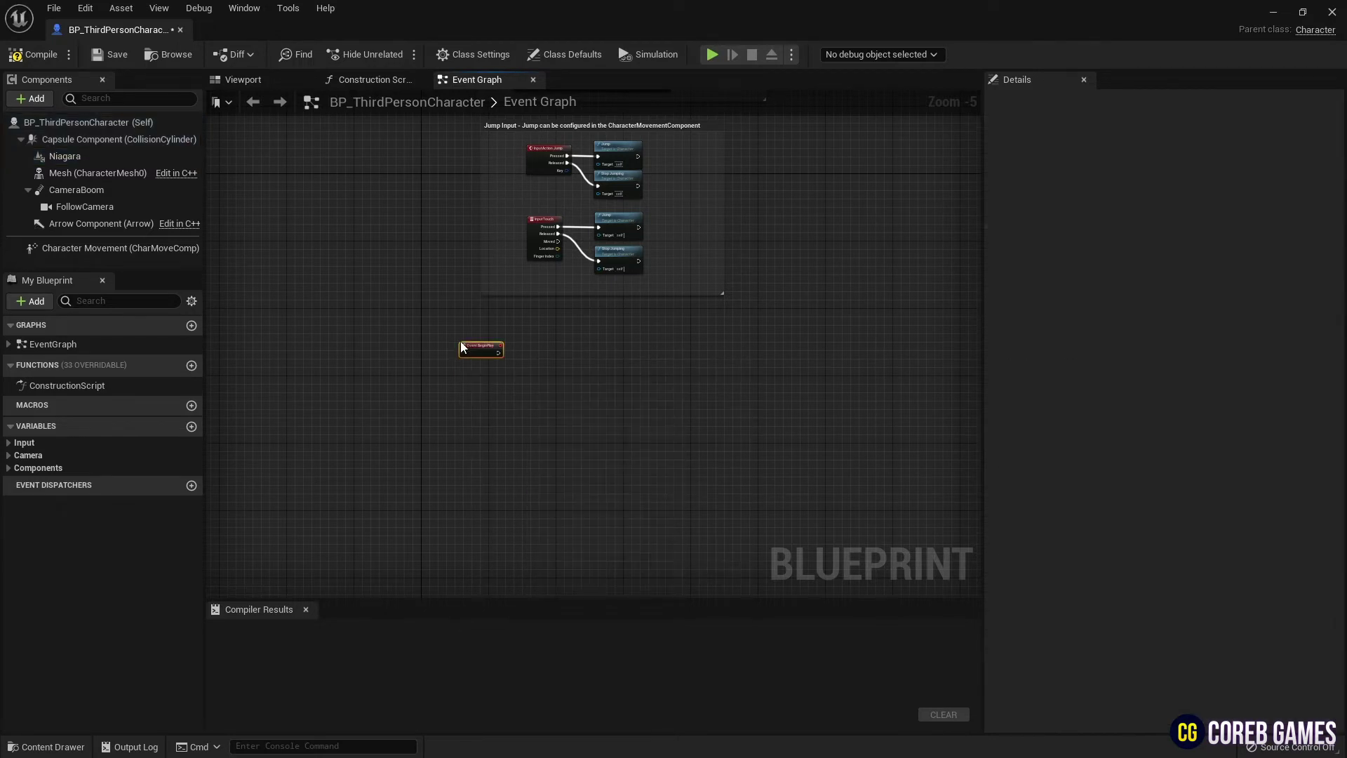
Add a Niagara component reference with a Deactivate node and connect Event BeginPlay to it.
scroll(461, 348, up, 5)
drag(508, 361, 553, 350)
drag(64, 156, 699, 363)
text(dea)
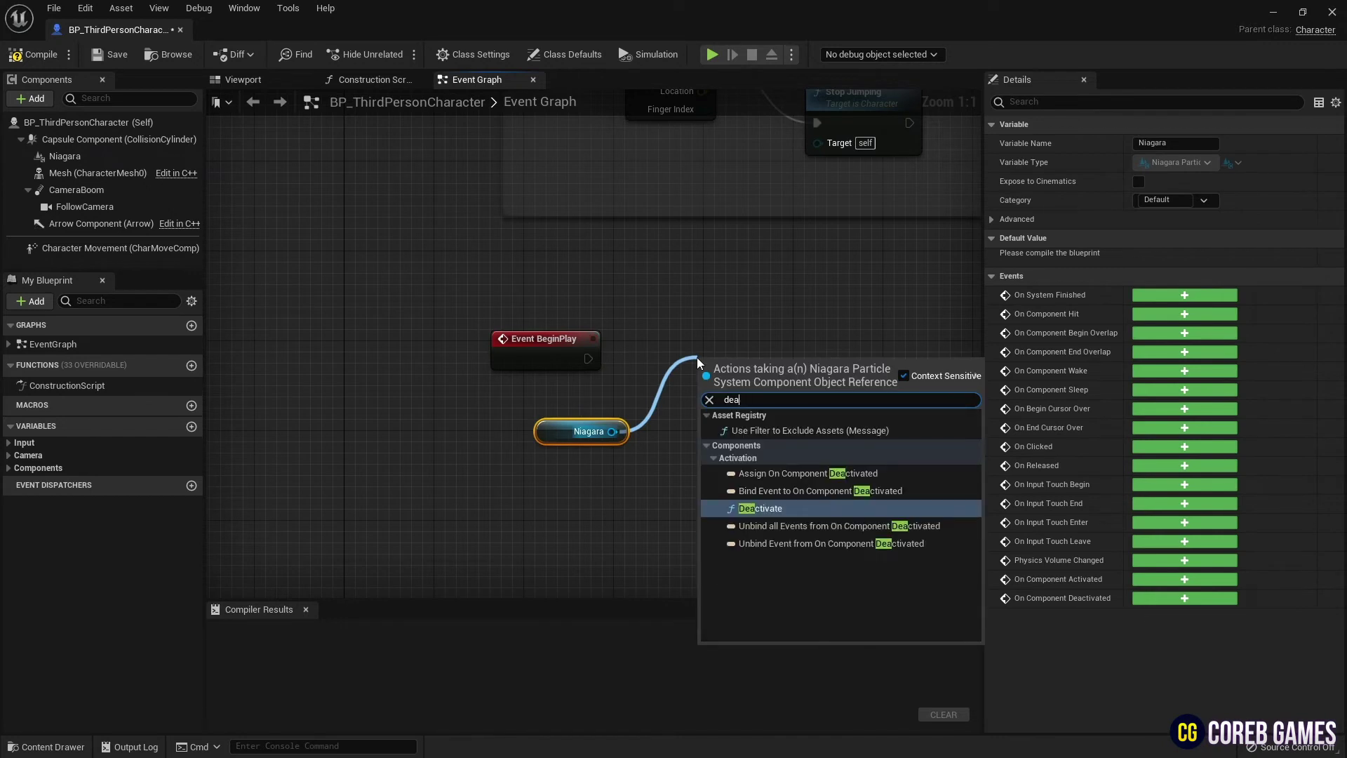
key(Return)
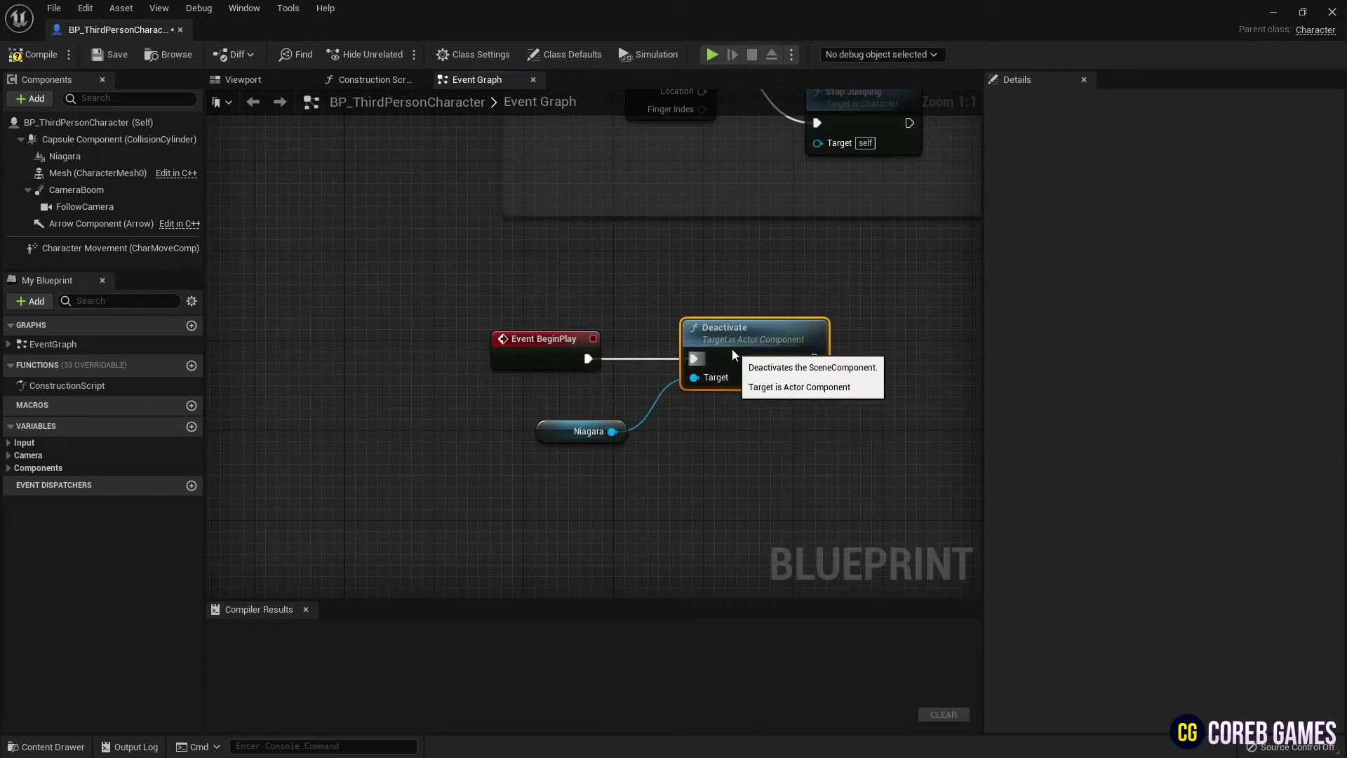
drag(561, 431, 527, 431)
drag(756, 343, 723, 343)
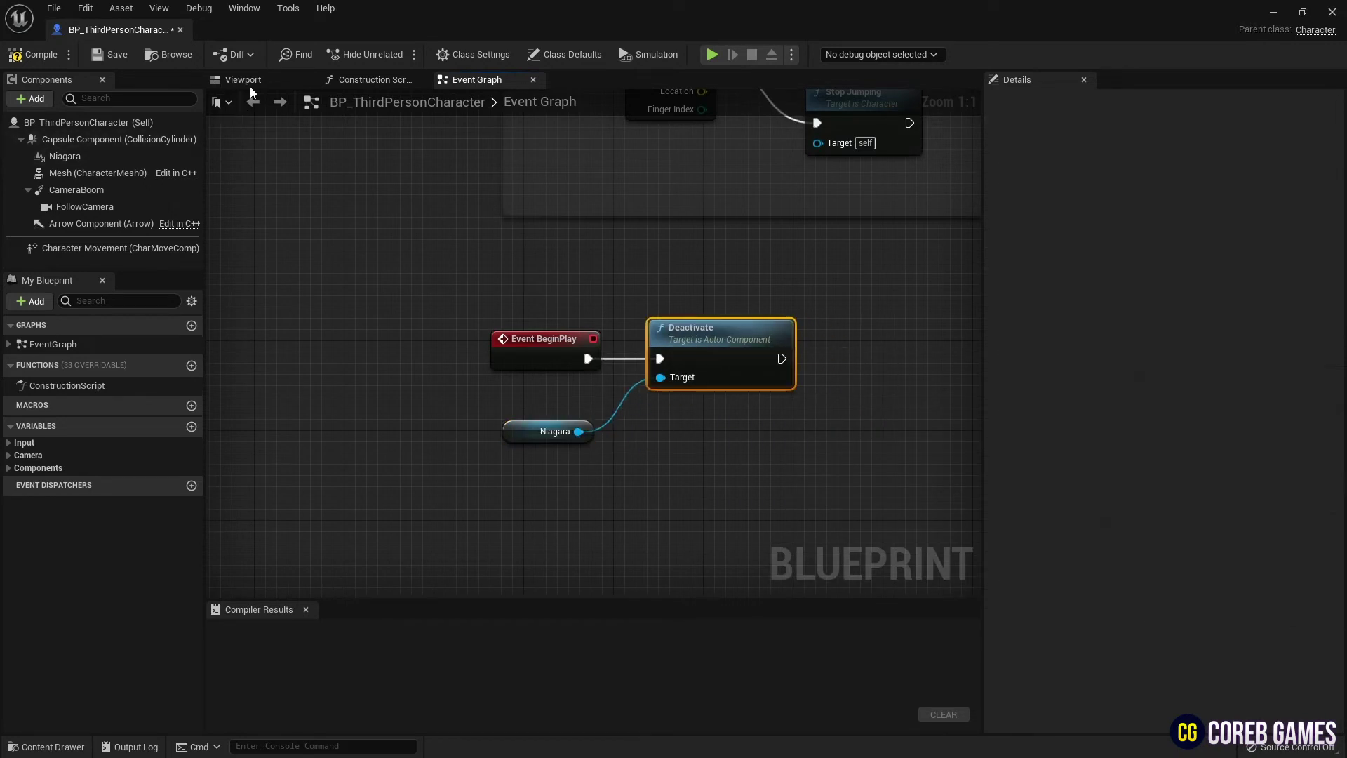
Add a keyboard event node for the 1 key below the BeginPlay nodes in the event graph.
click(135, 160)
click(256, 86)
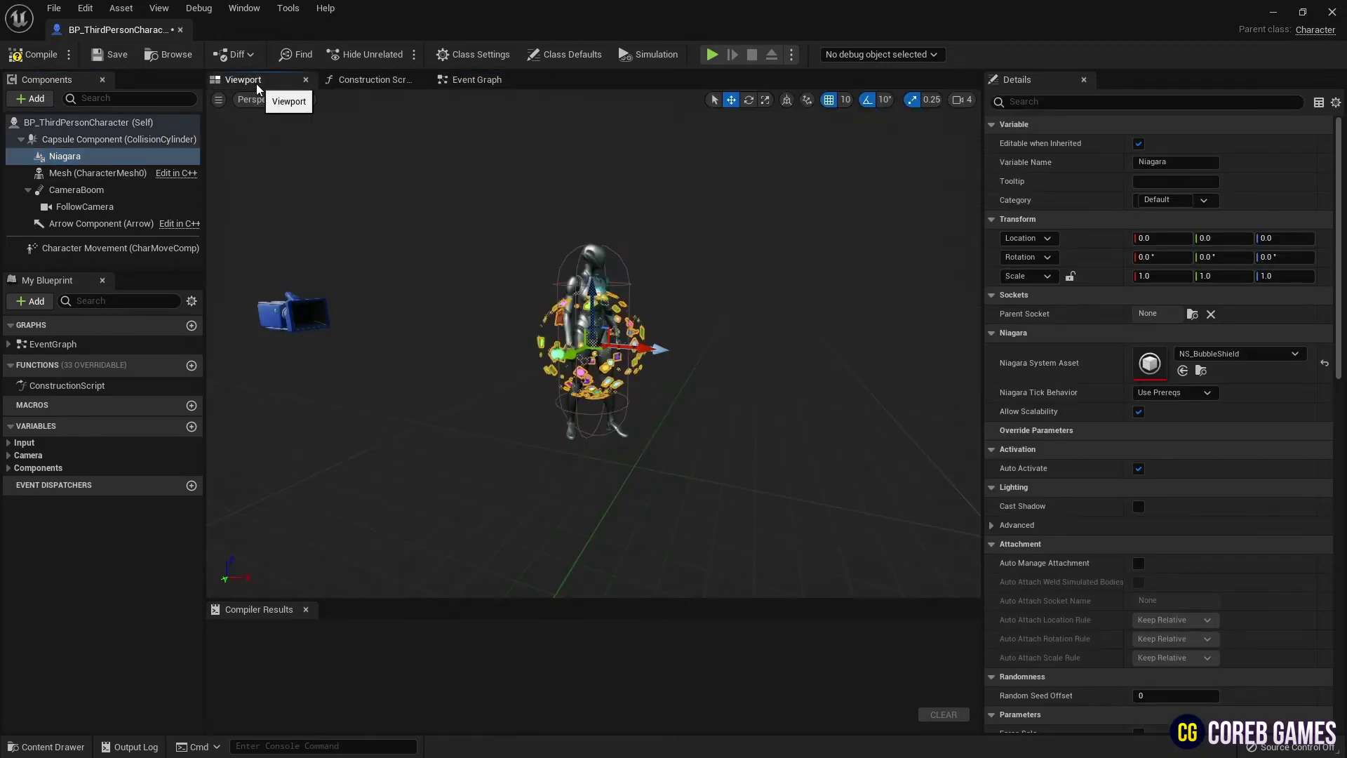
click(478, 81)
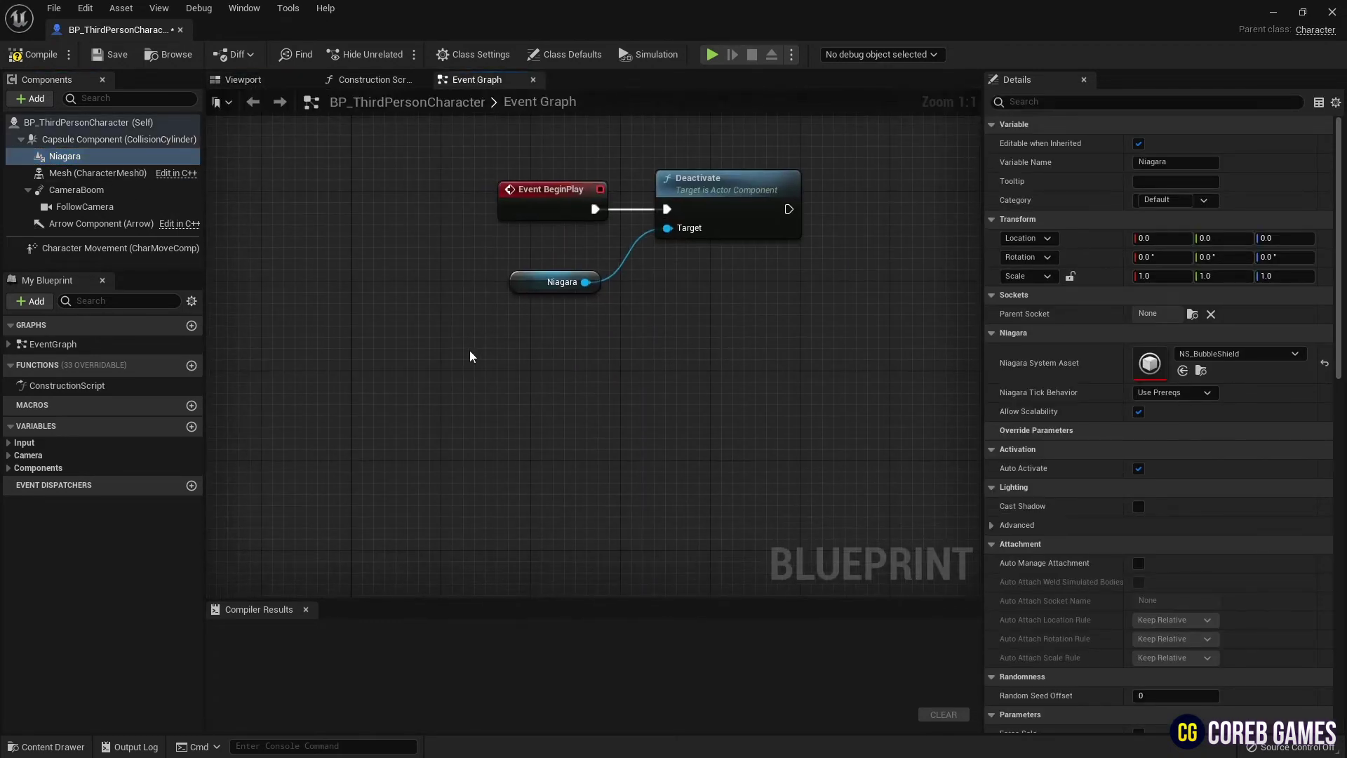
right_click(470, 357)
text(keybo)
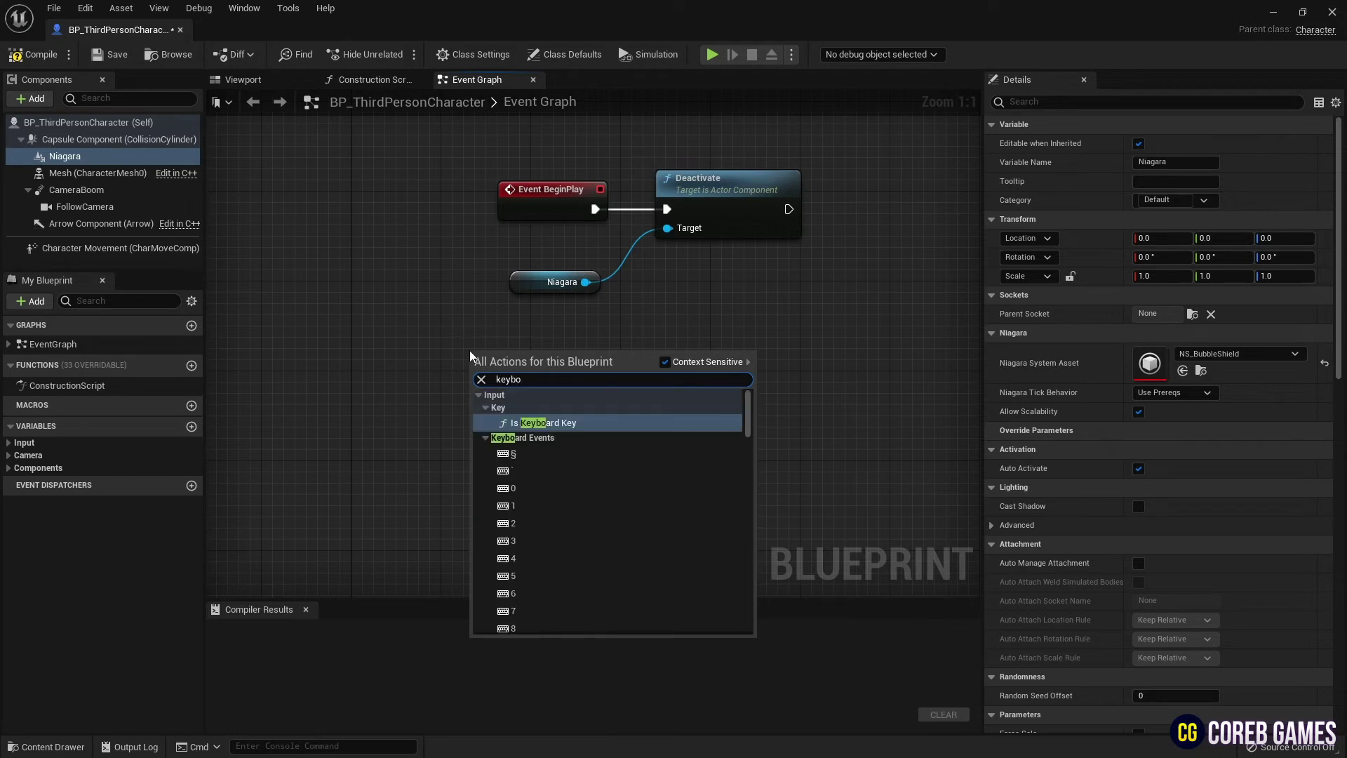
key(Down)
click(533, 505)
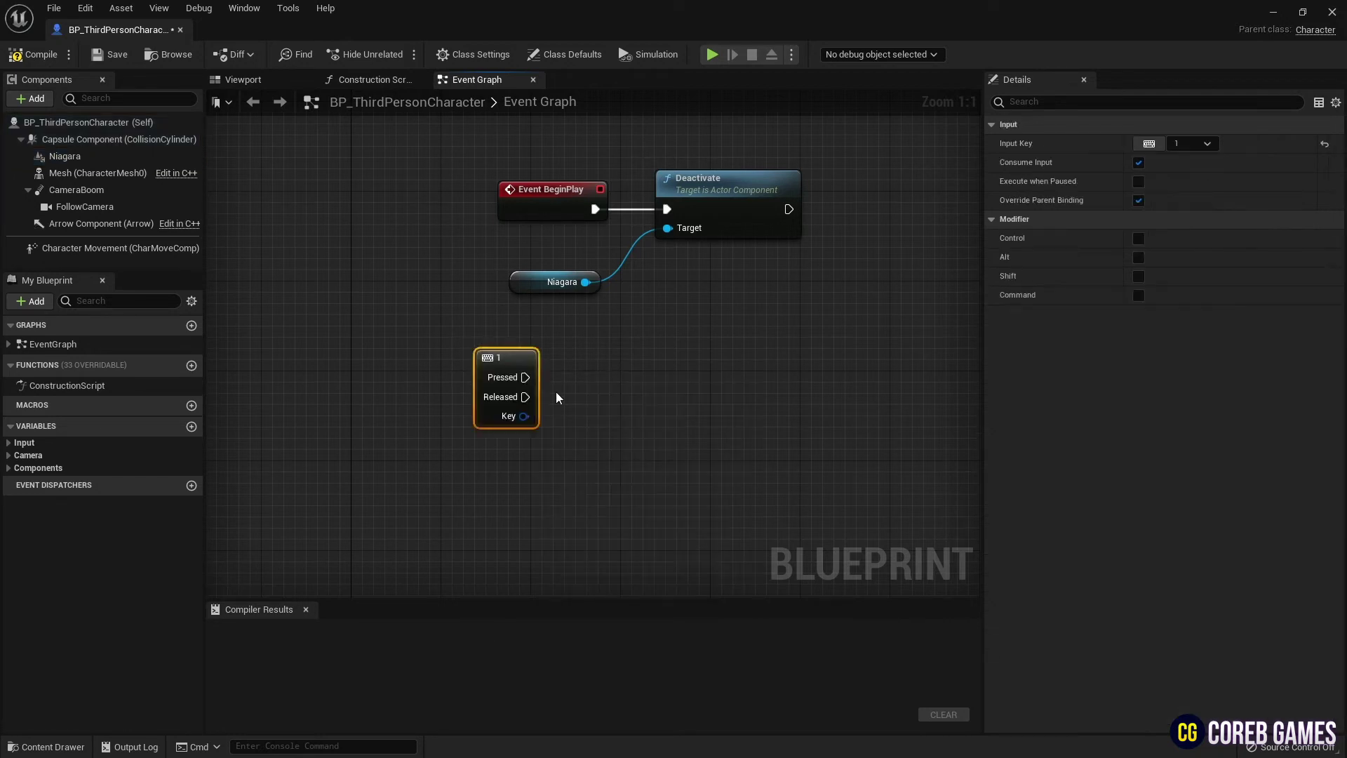
Add a Flip Flop node and connect the 1 key event's Pressed output to it.
right_click(596, 363)
text(flip)
key(Return)
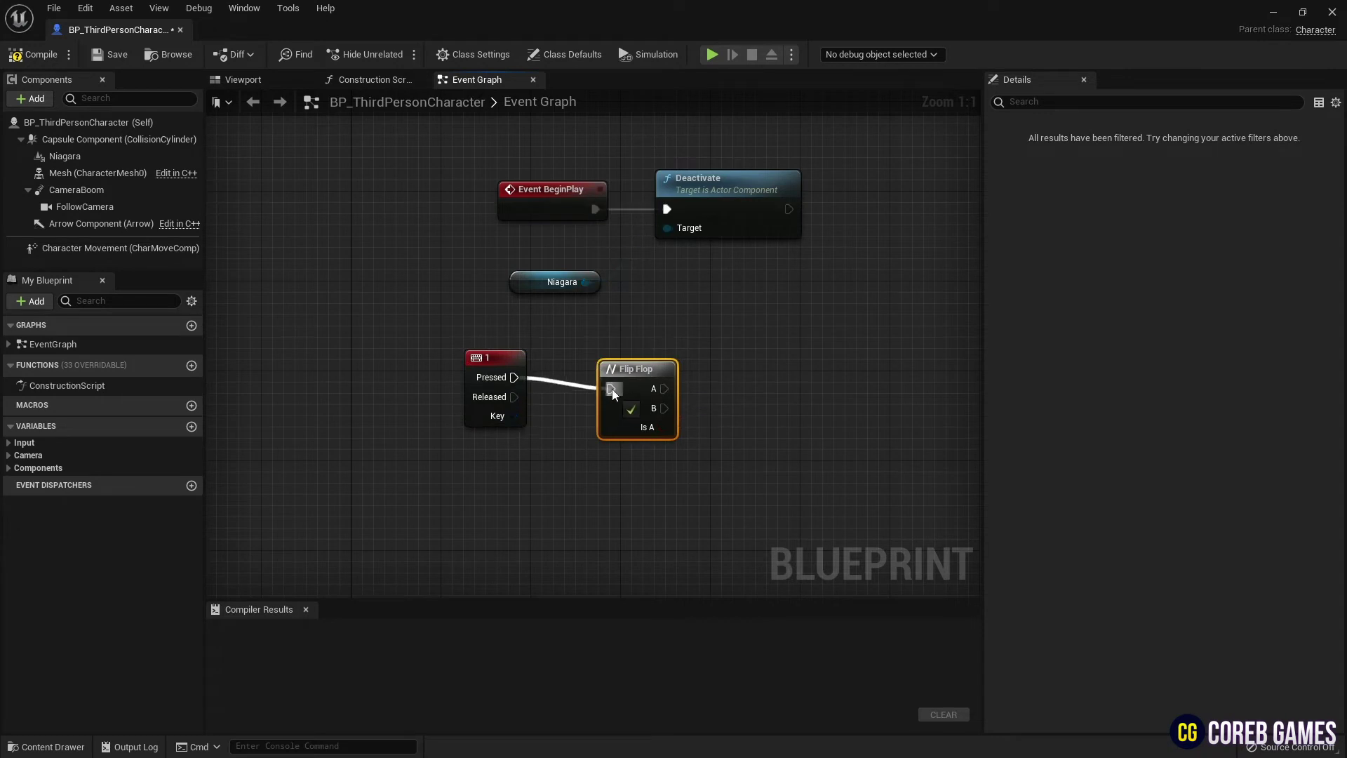
Copy the Niagara and Deactivate nodes, add an Activate node for Niagara, and wire Flip Flop A to Activate and B to Deactivate.
right_drag(598, 364, 469, 224)
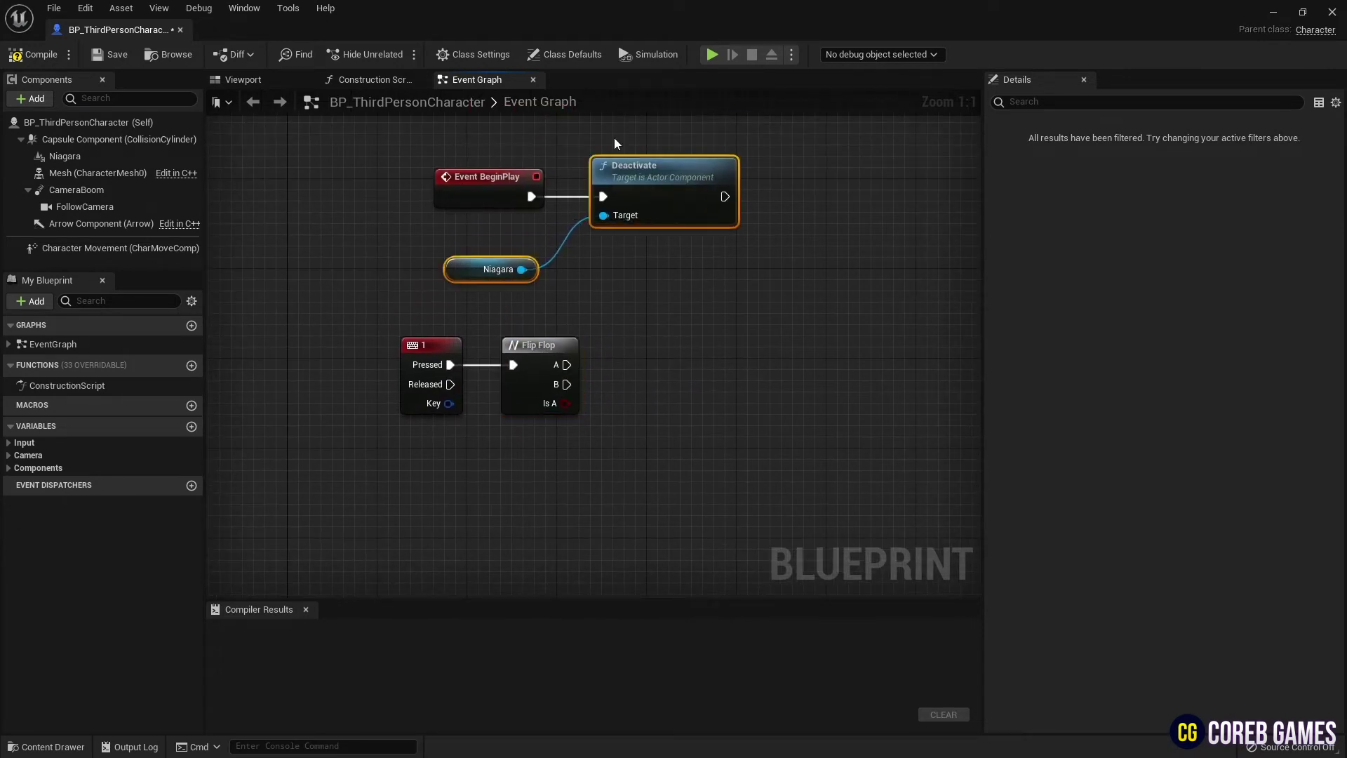
key(ctrl+v)
drag(675, 445, 695, 503)
click(710, 294)
text(activate)
drag(638, 443, 672, 332)
key(Return)
drag(670, 523, 660, 522)
Add a Timeline node beside the Activate node and give it a float track with a length of 3.00.
right_drag(892, 398, 726, 407)
right_click(739, 364)
text(timeli)
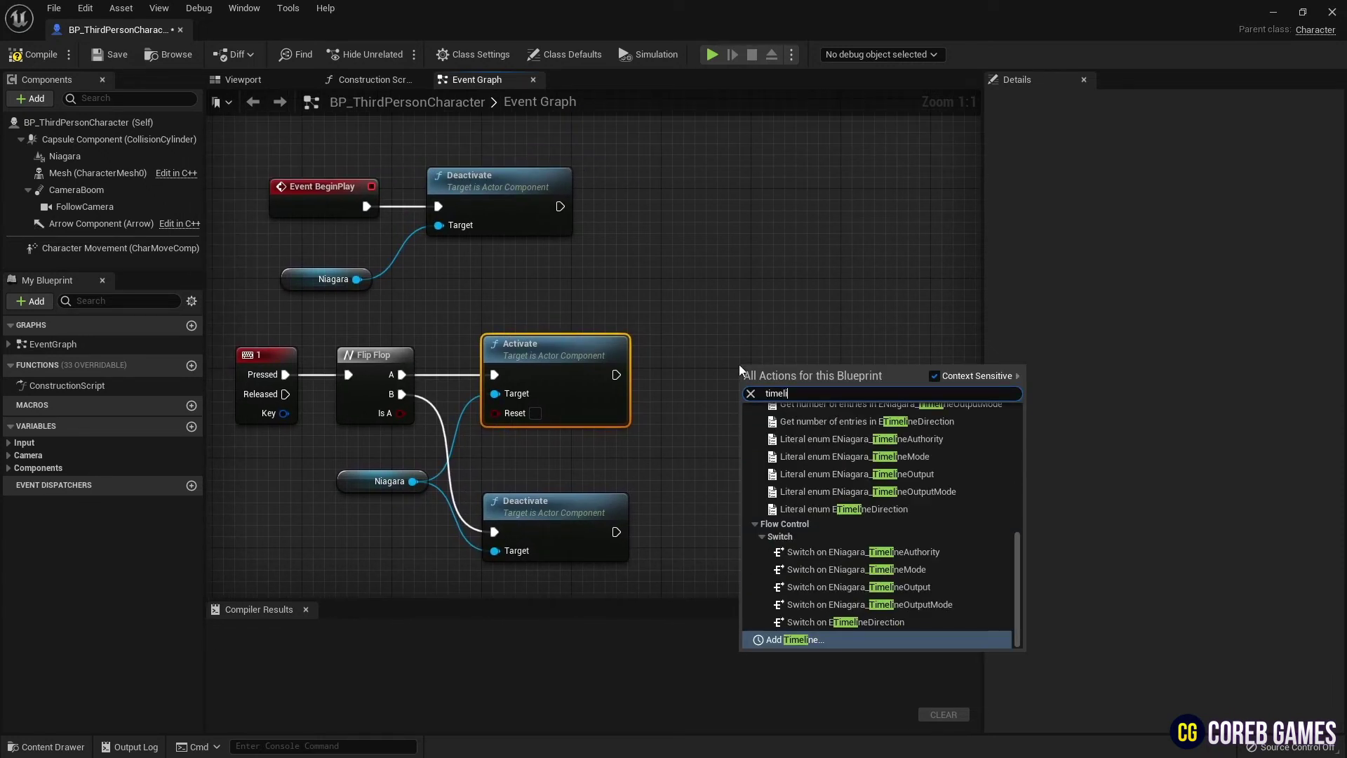
key(Return)
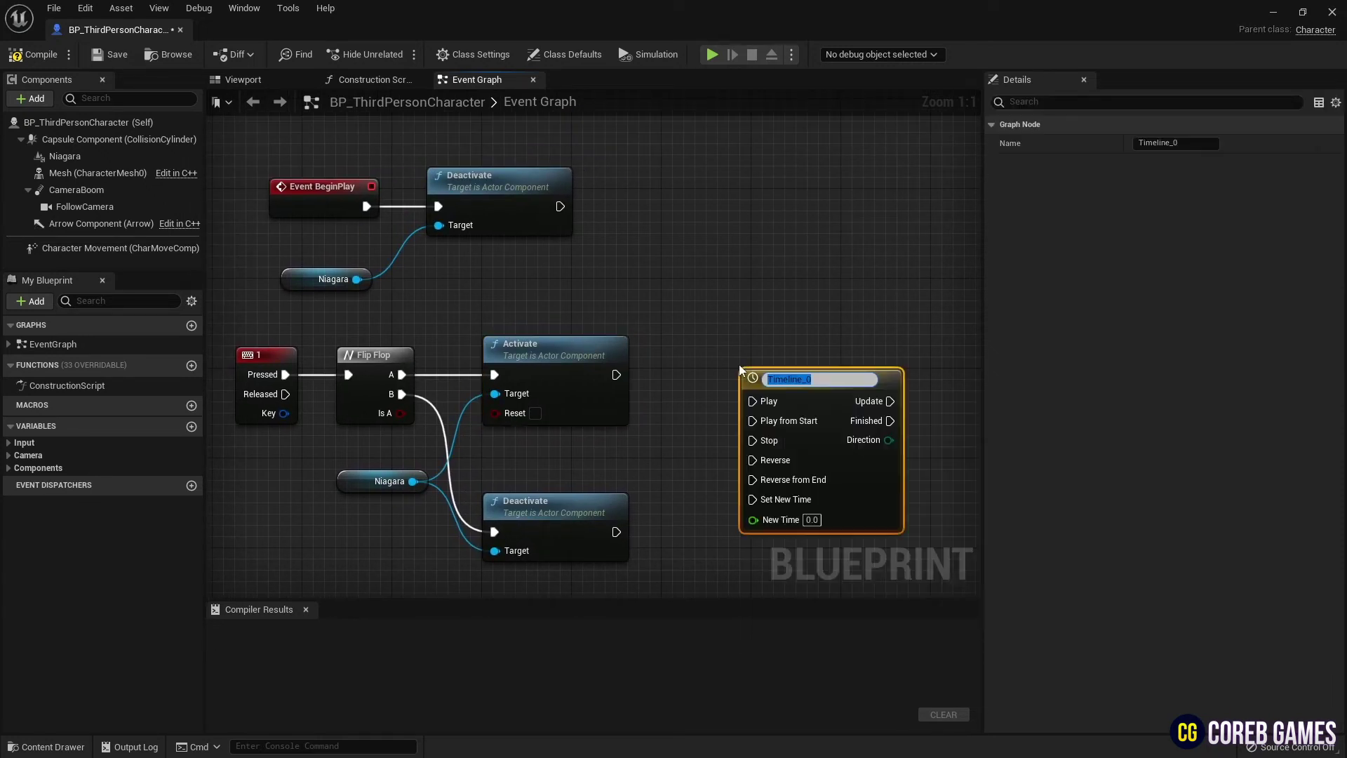
double_click(841, 379)
click(254, 126)
click(261, 140)
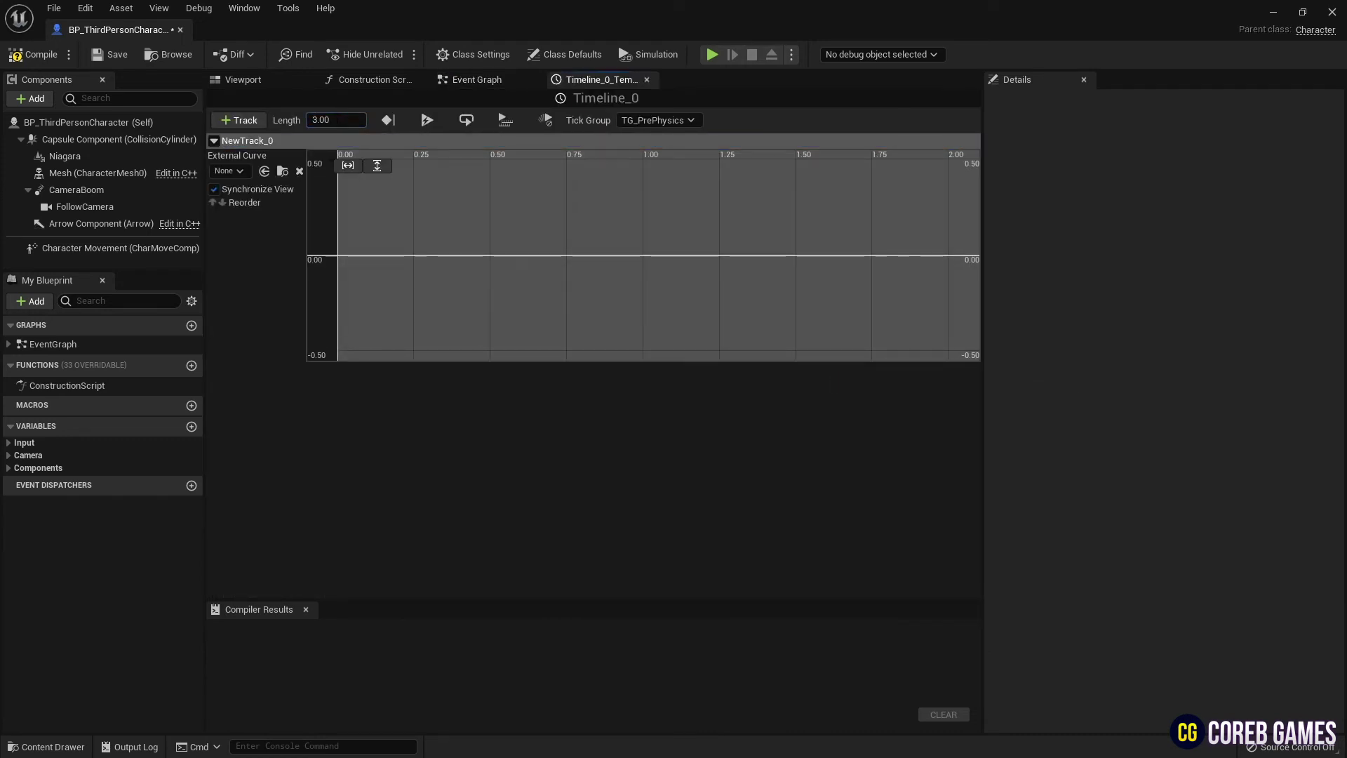
Add two curve keys to the float track, at time 0 with value 0 and time 3.0 with value 2.5, and compile.
right_click(353, 242)
click(395, 270)
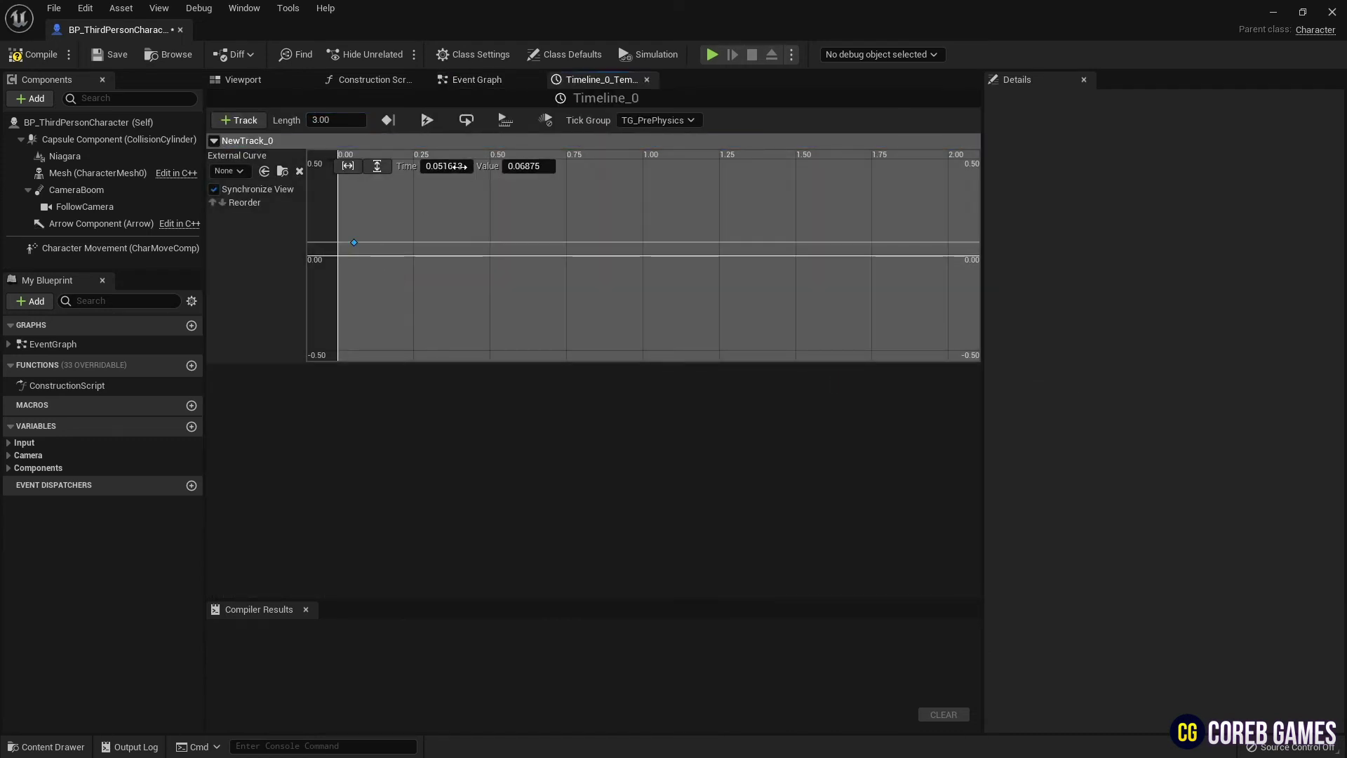
right_click(640, 217)
click(679, 239)
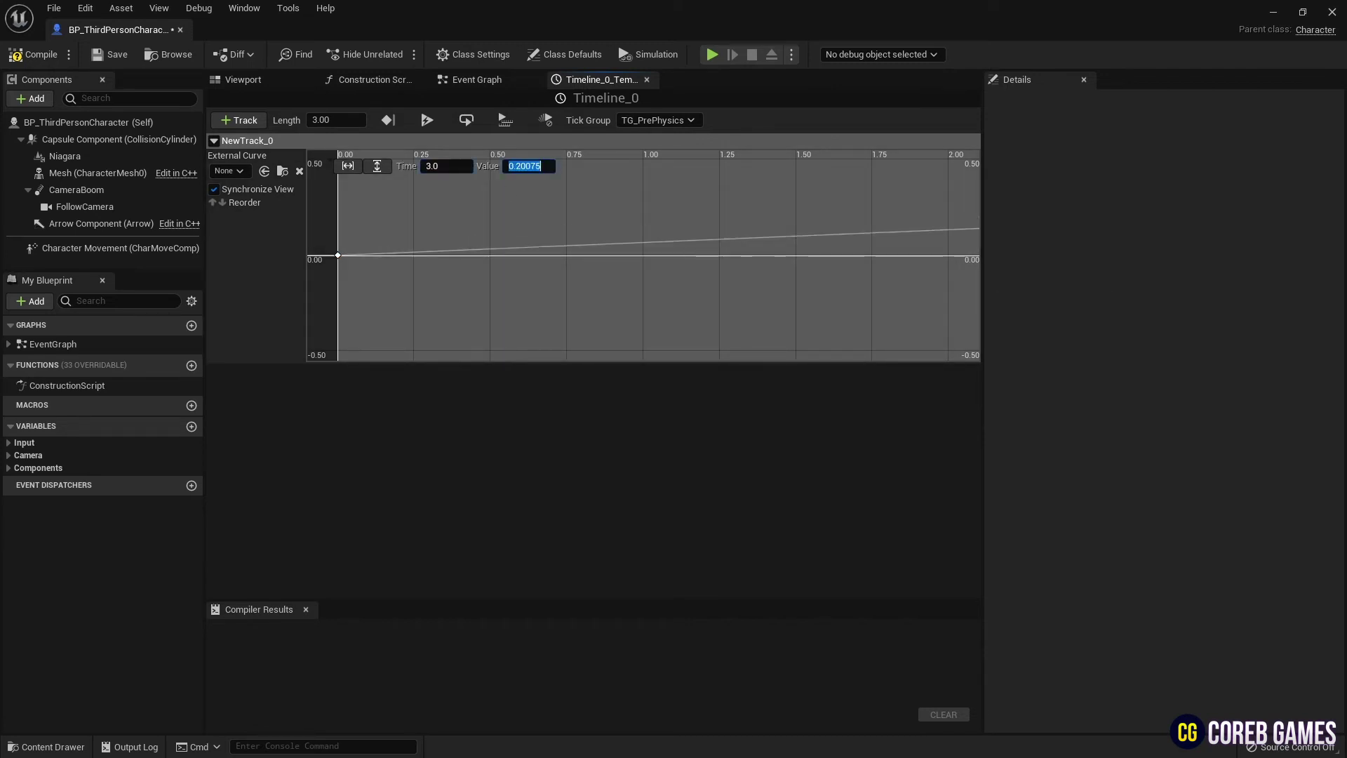
click(33, 54)
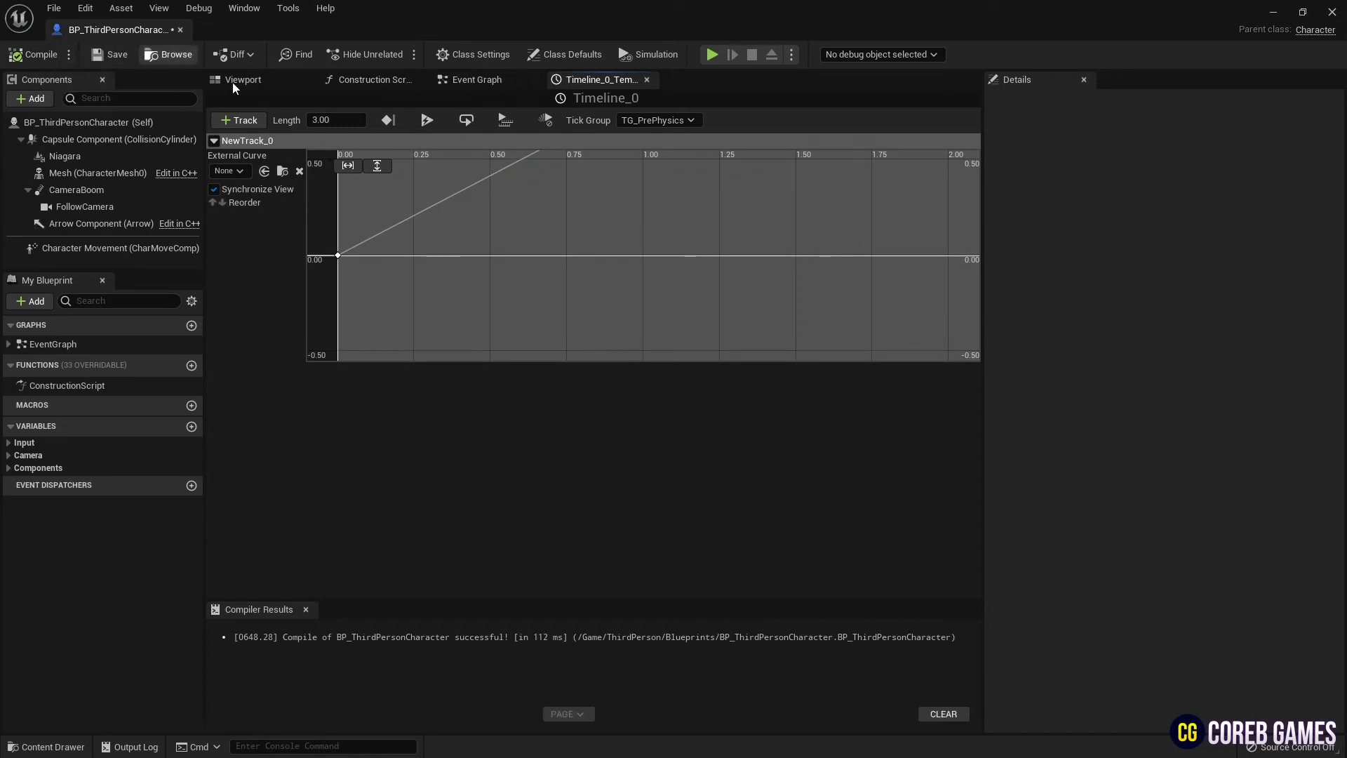
Change the key interpolation of the float curve's end key and start key.
right_drag(570, 256, 599, 331)
scroll(600, 330, down, 9)
right_drag(839, 205, 714, 322)
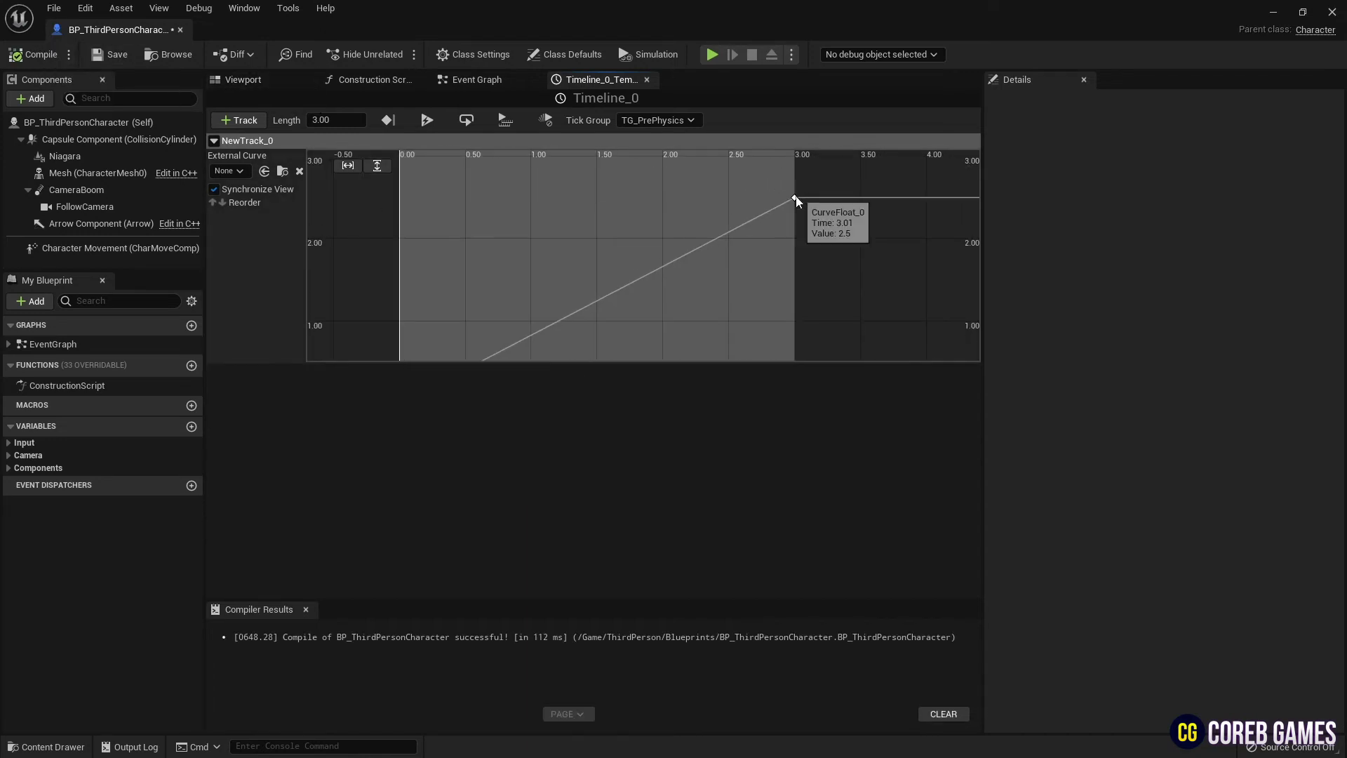
right_click(795, 197)
click(851, 226)
right_click(471, 339)
click(526, 381)
Connect Activate's execution output to the Timeline's Play input and Deactivate's to its Reverse input.
click(246, 81)
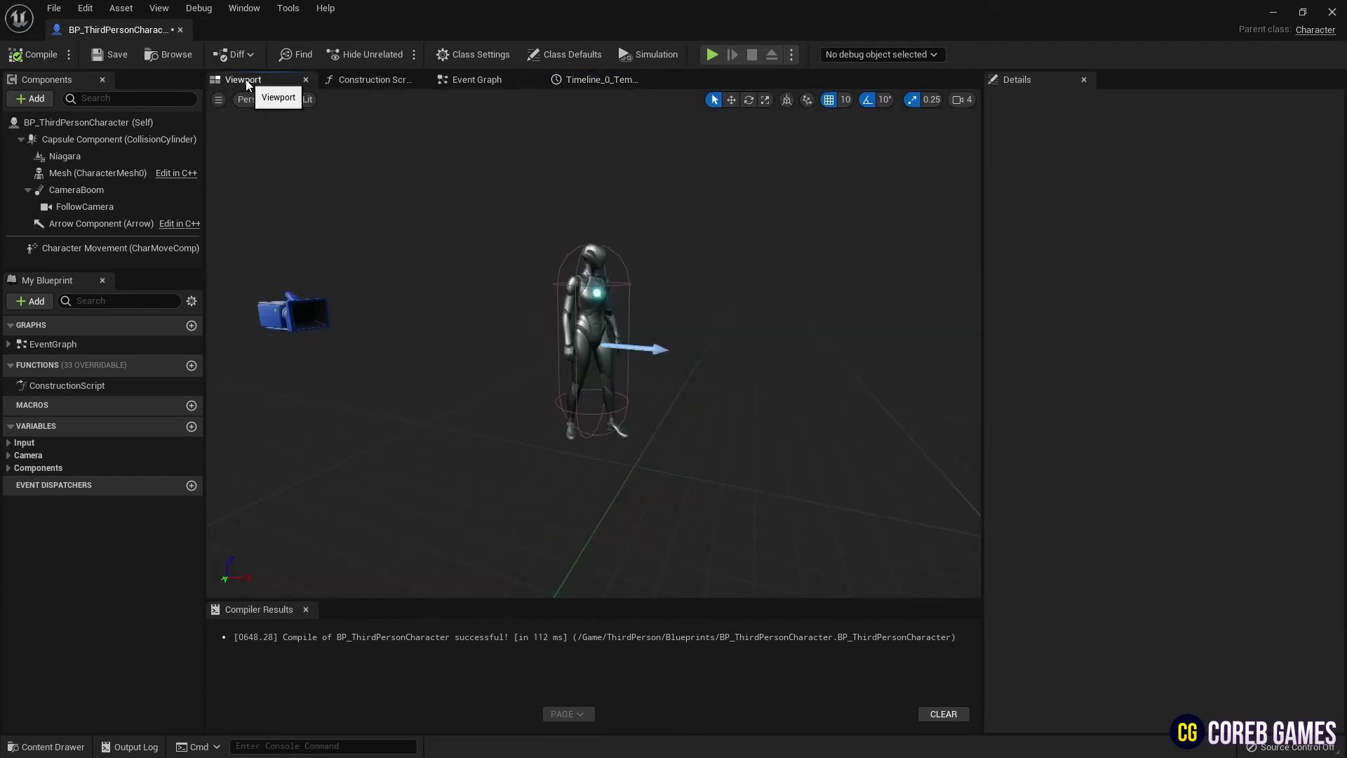
click(483, 80)
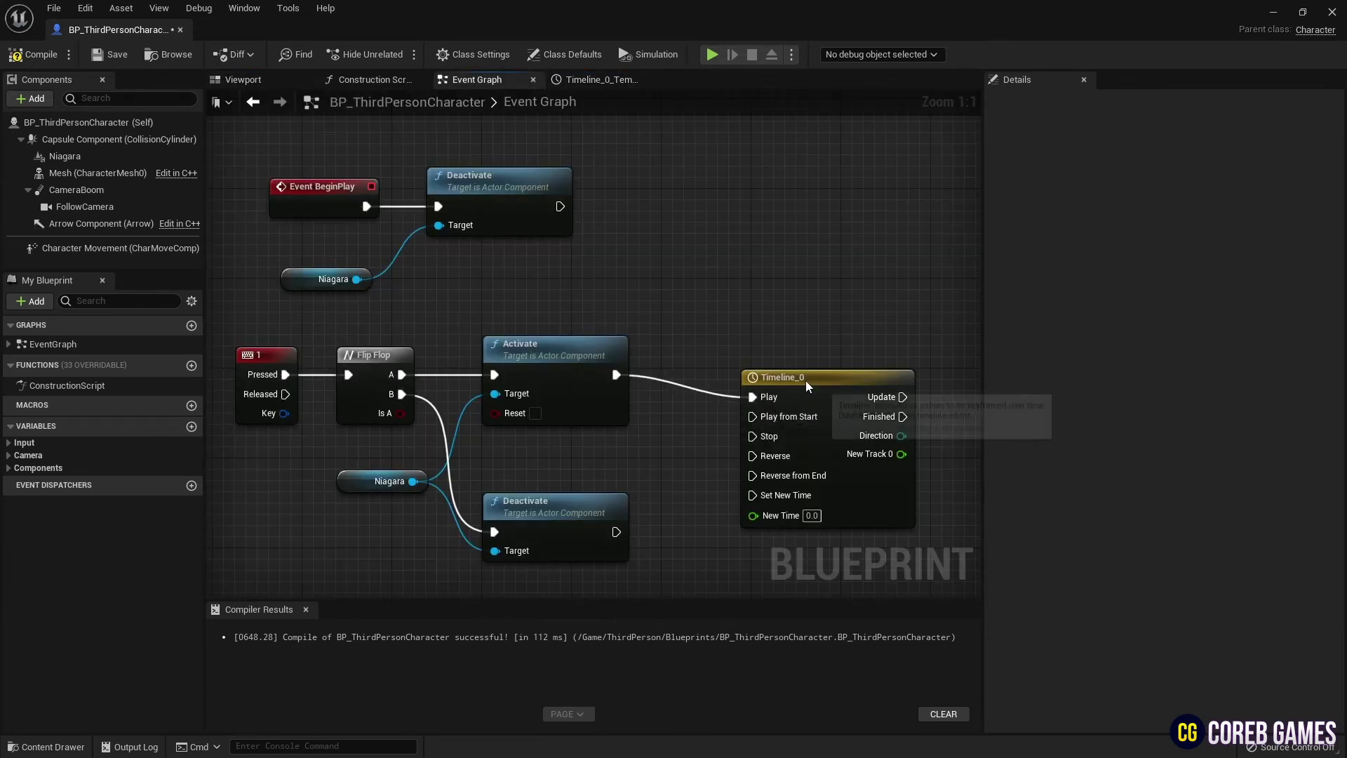
drag(744, 403, 751, 398)
drag(812, 387, 800, 365)
drag(744, 435, 743, 434)
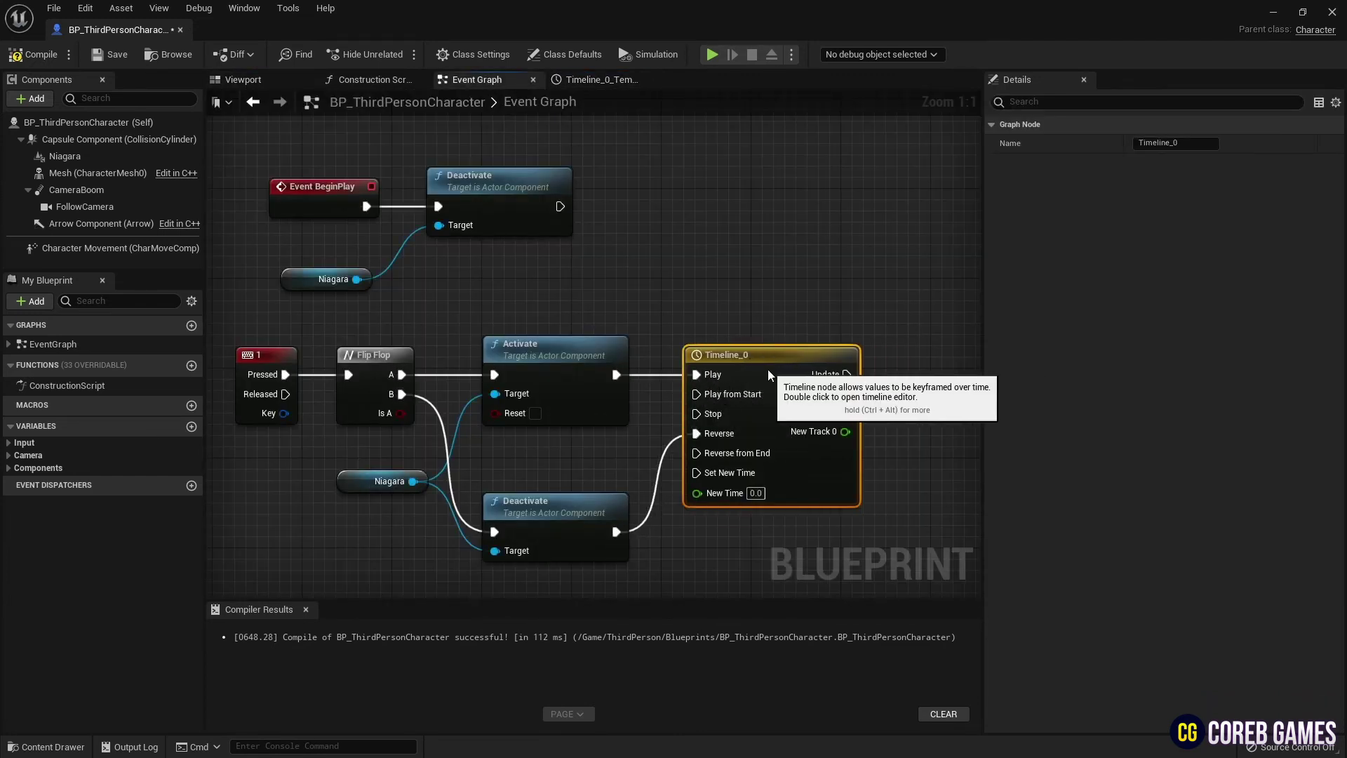
Add another Niagara component reference with a Set World Scale 3D node beside the Timeline.
right_drag(906, 323, 607, 274)
drag(82, 161, 777, 326)
text(set world)
key(Return)
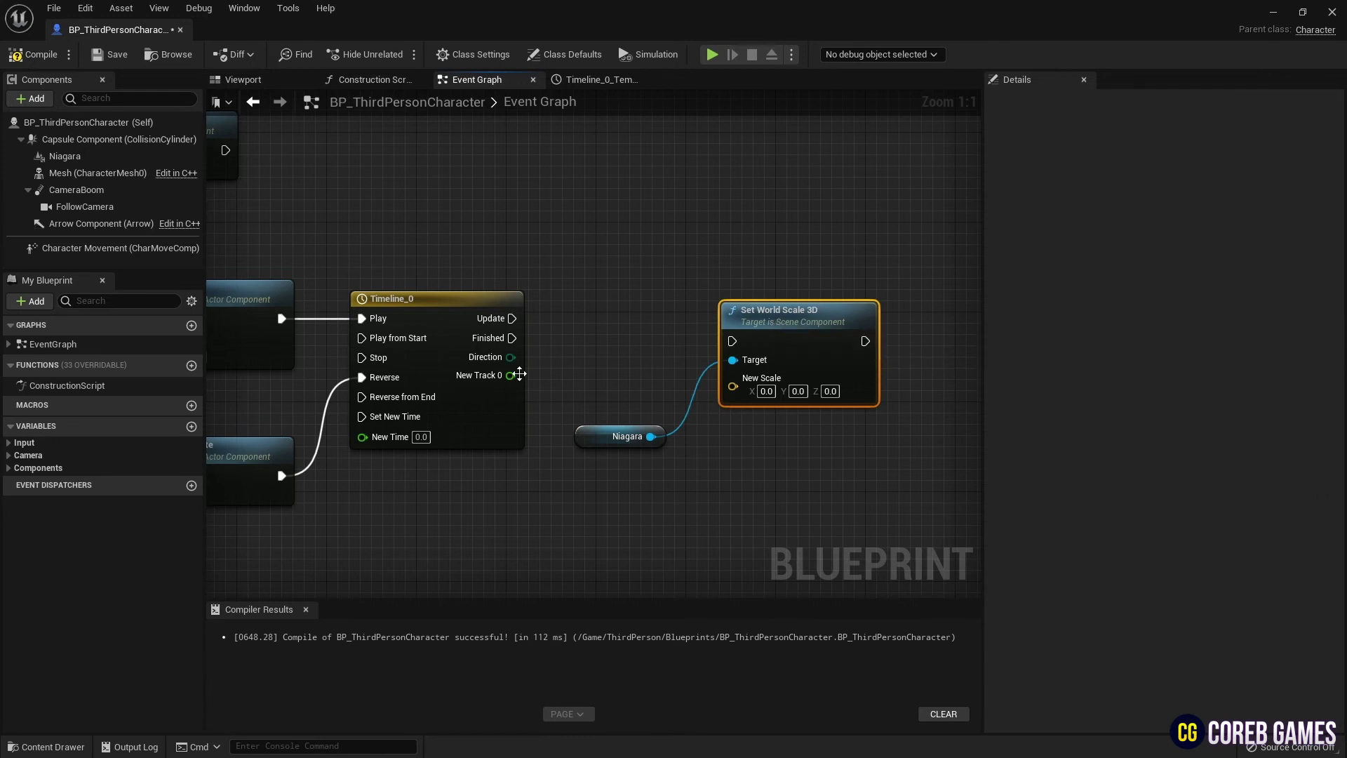
Wire the Timeline's New Track 0 to New Scale and Update to the Set World Scale 3D node, and compile the blueprint.
drag(741, 395, 741, 395)
drag(742, 341, 742, 341)
drag(583, 316, 605, 404)
drag(776, 328, 739, 308)
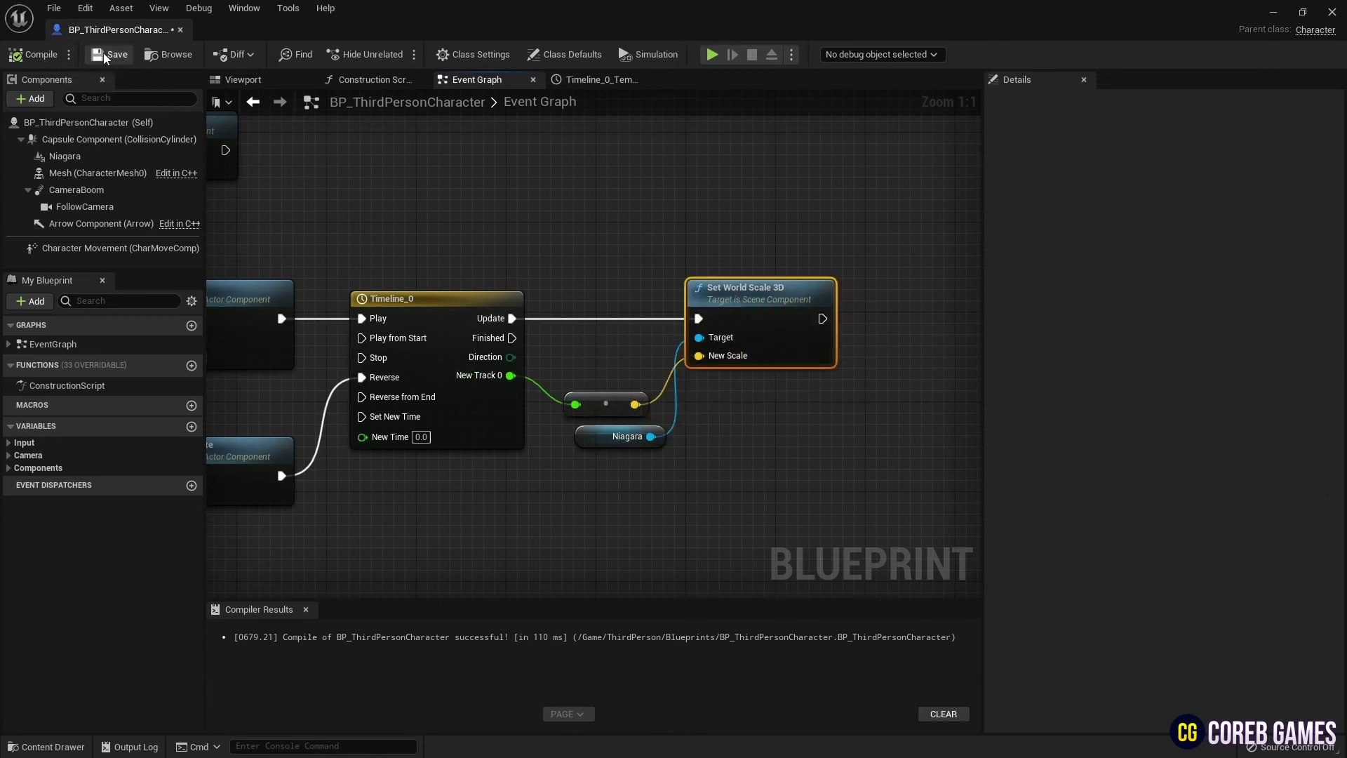
Close the blueprint and play the level, moving the character around while toggling the bubble shield on and off.
click(181, 30)
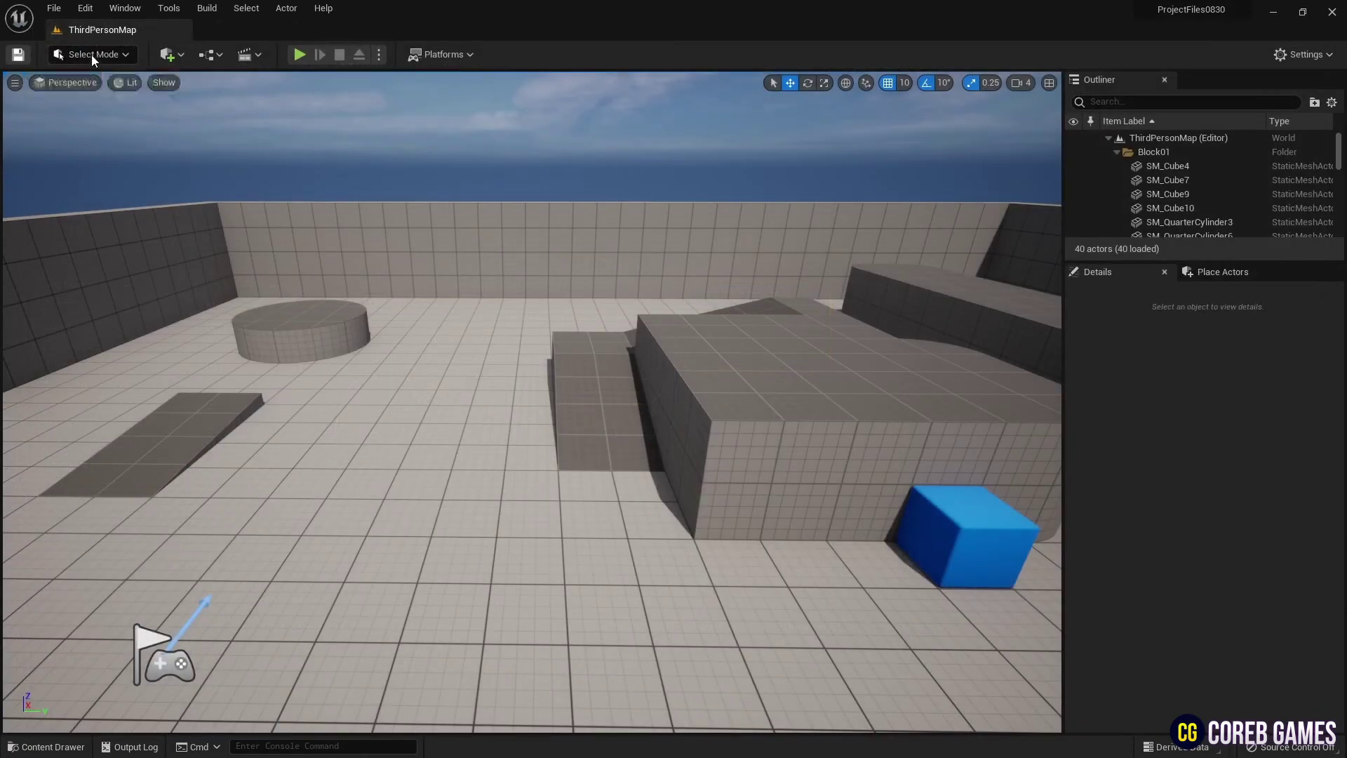
click(298, 55)
key(w)
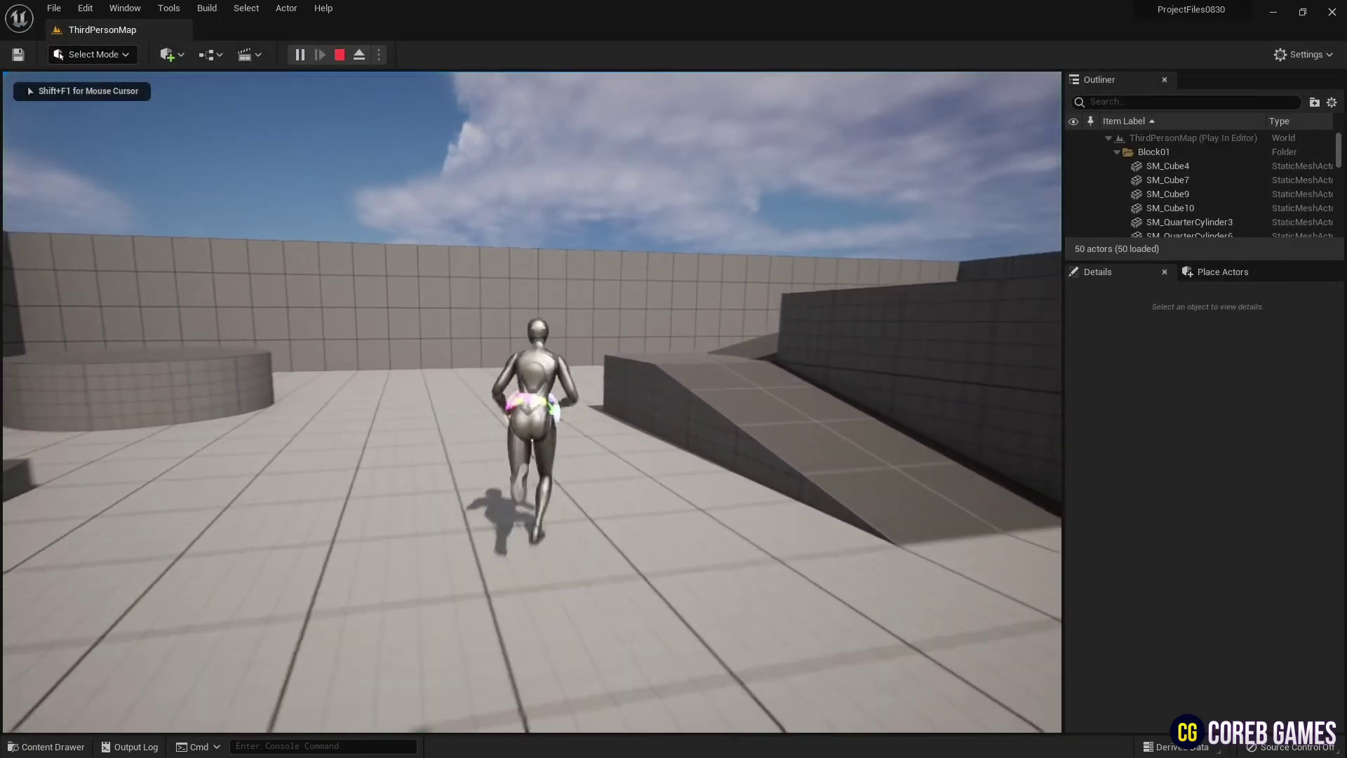
key(w)
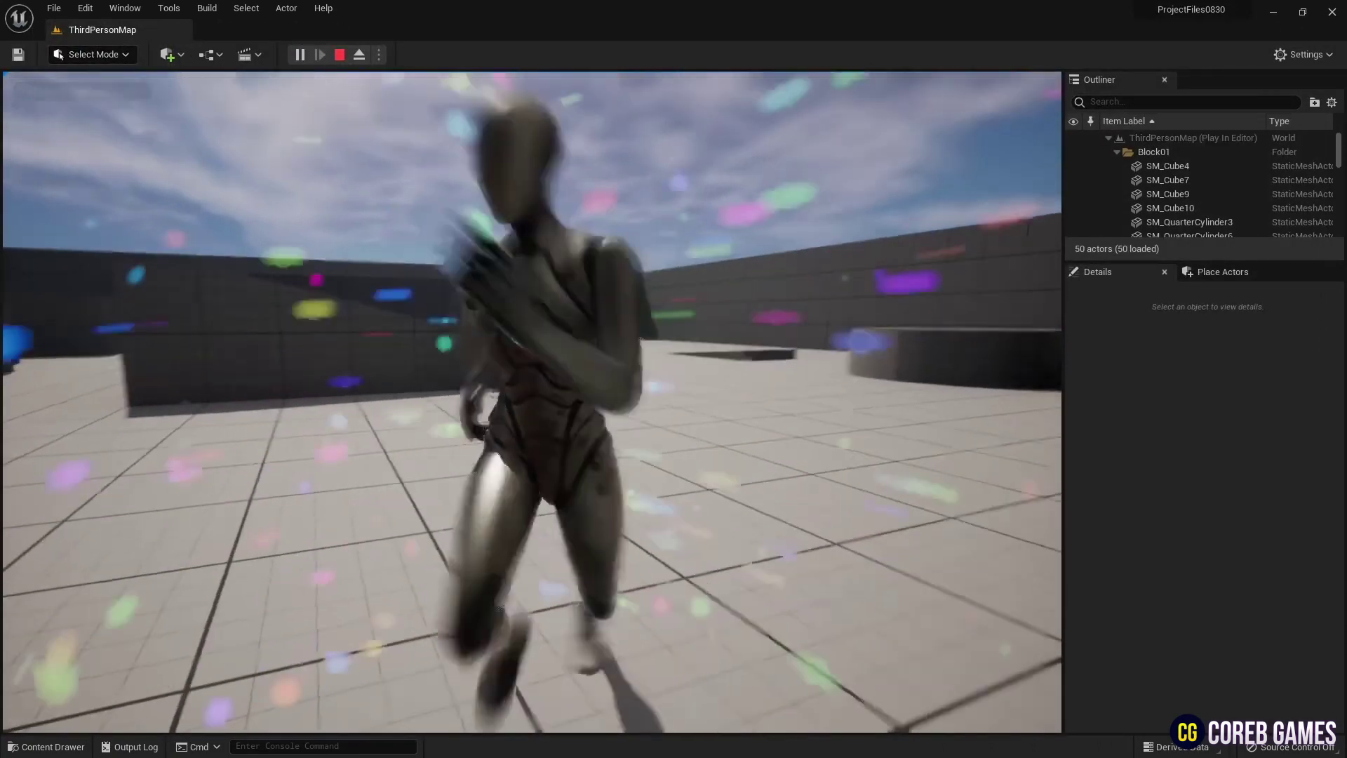
key(w)
key(space)
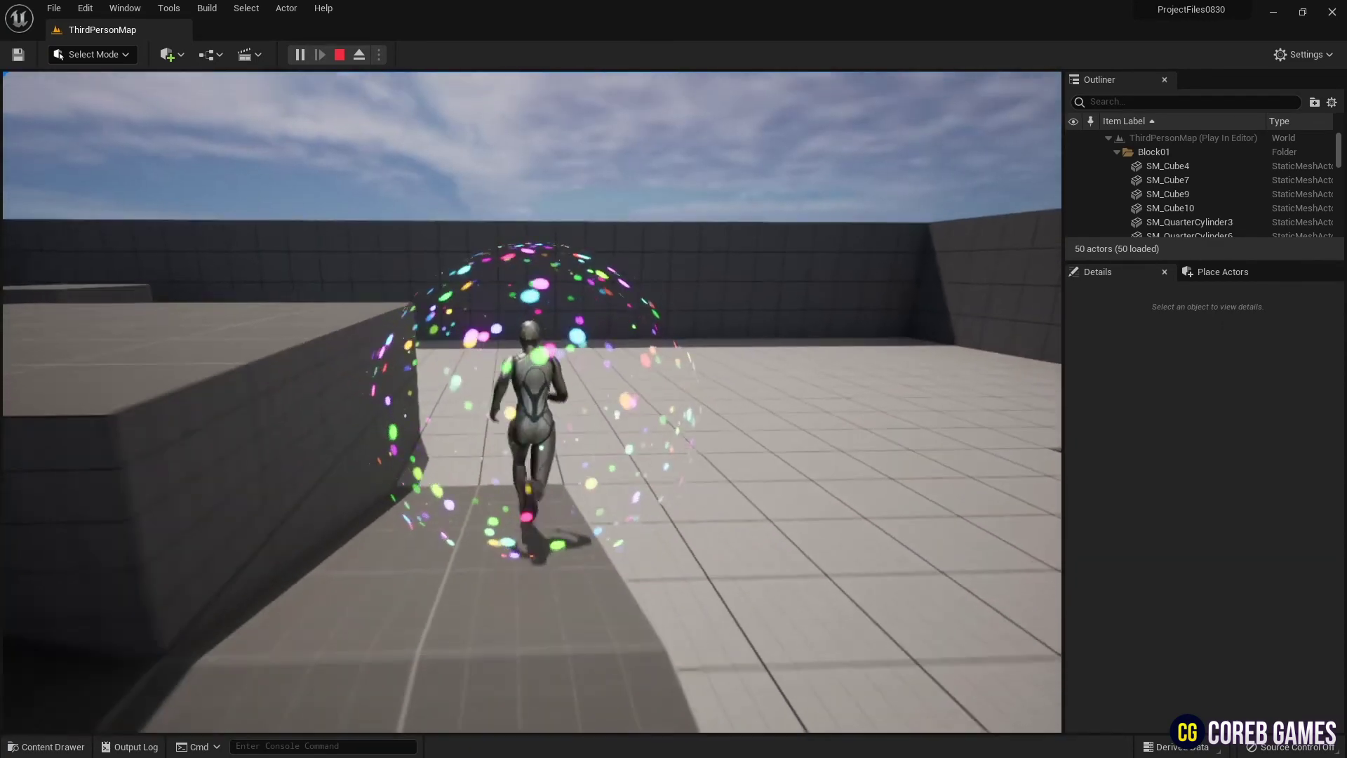
key(d)
key(w)
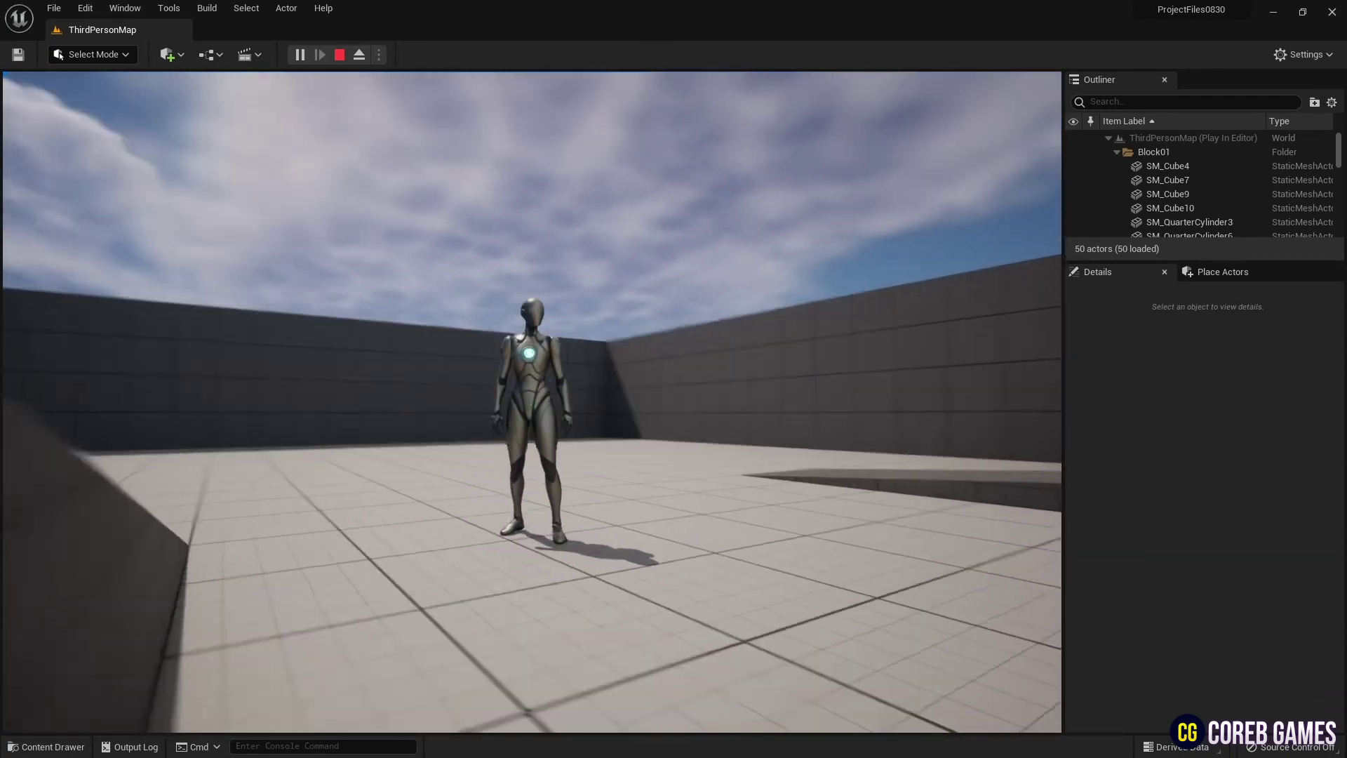
key(w)
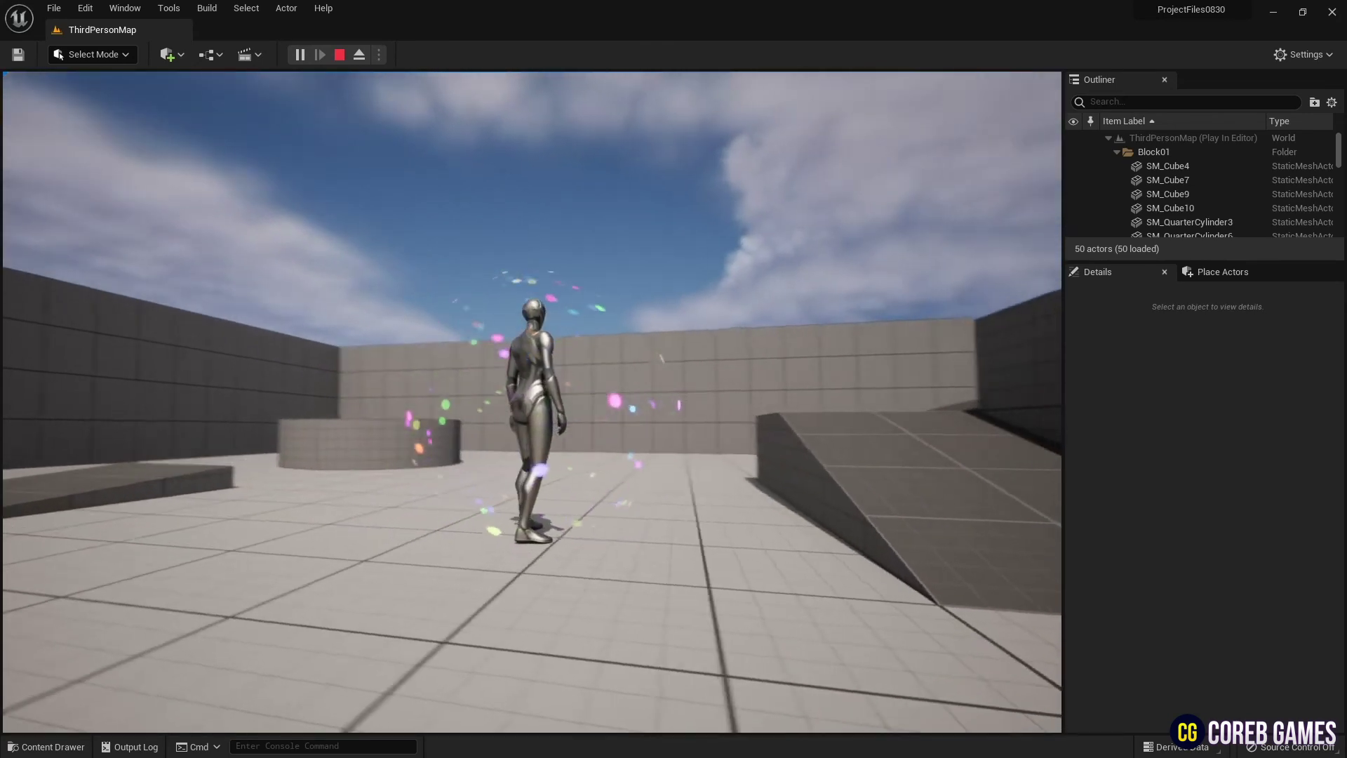
key(w)
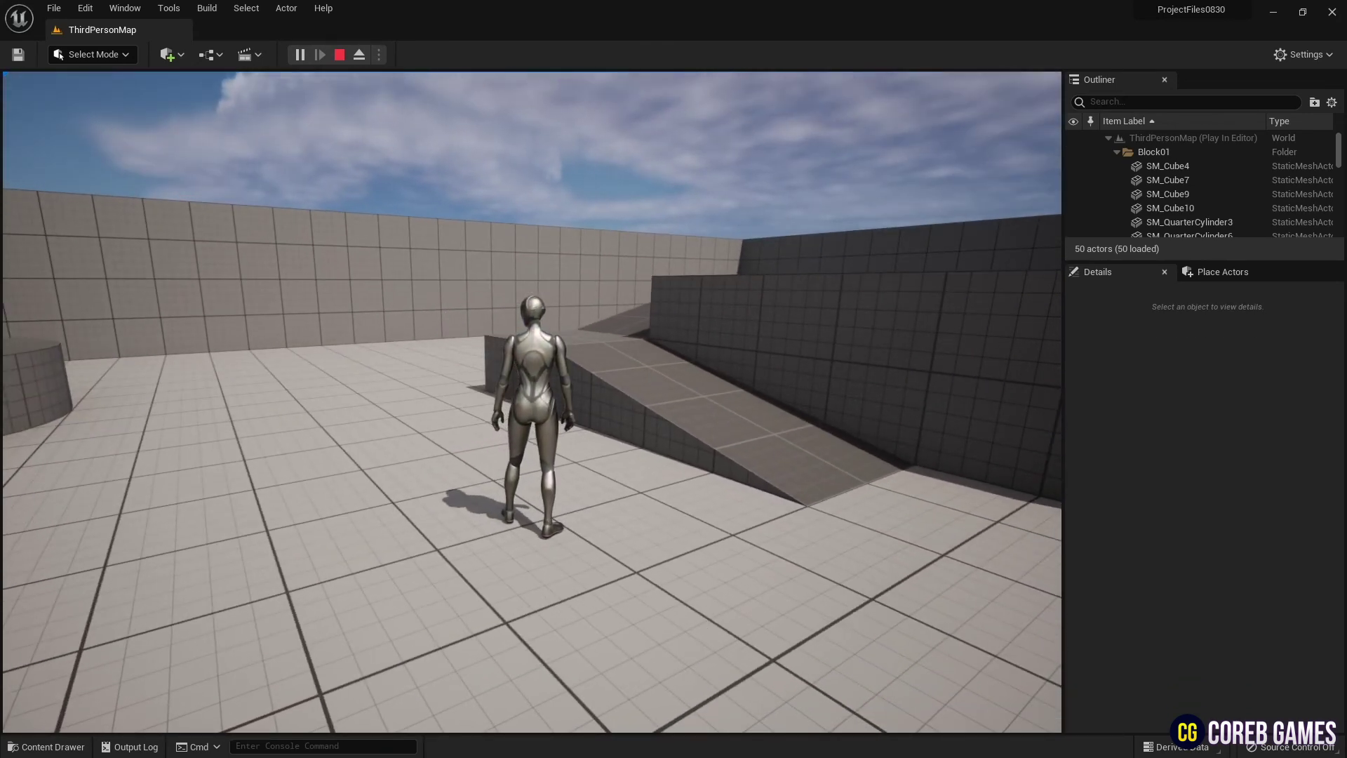